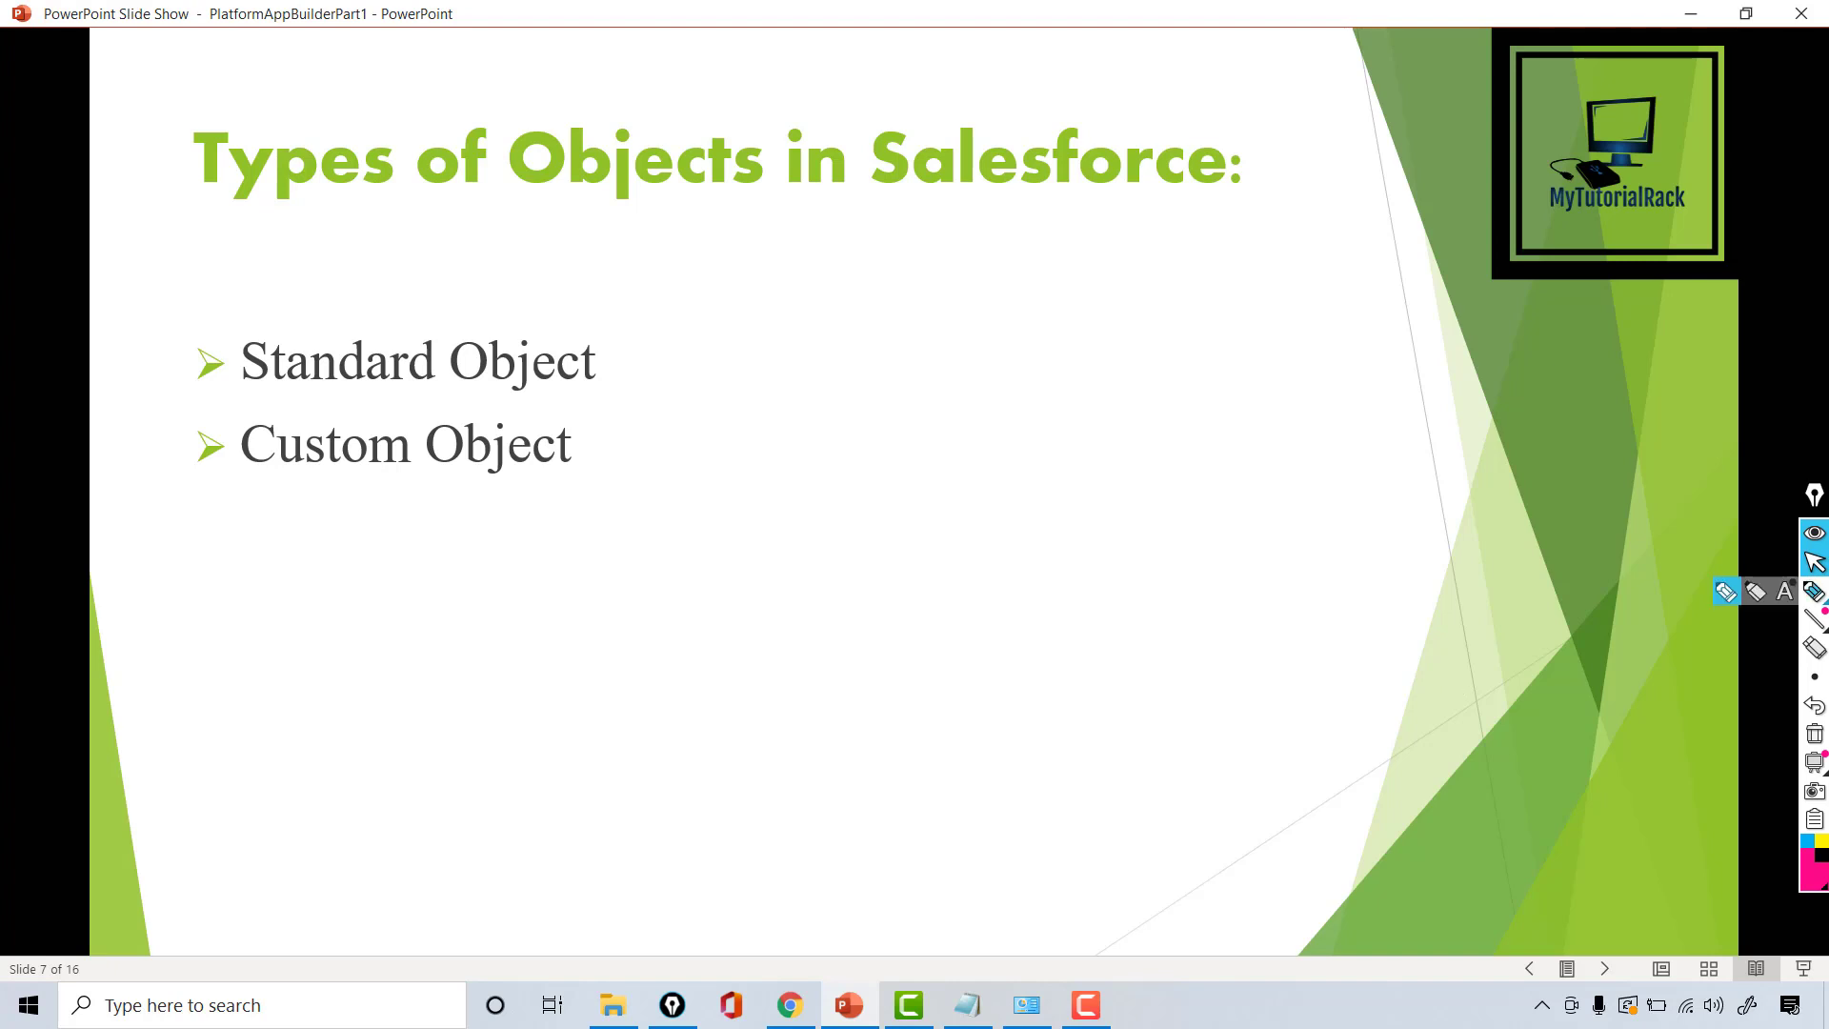
Advance the slide show from the types of objects slide to the Standard objects slide.
{"action": "left_click", "coordinate": [1817, 592]}
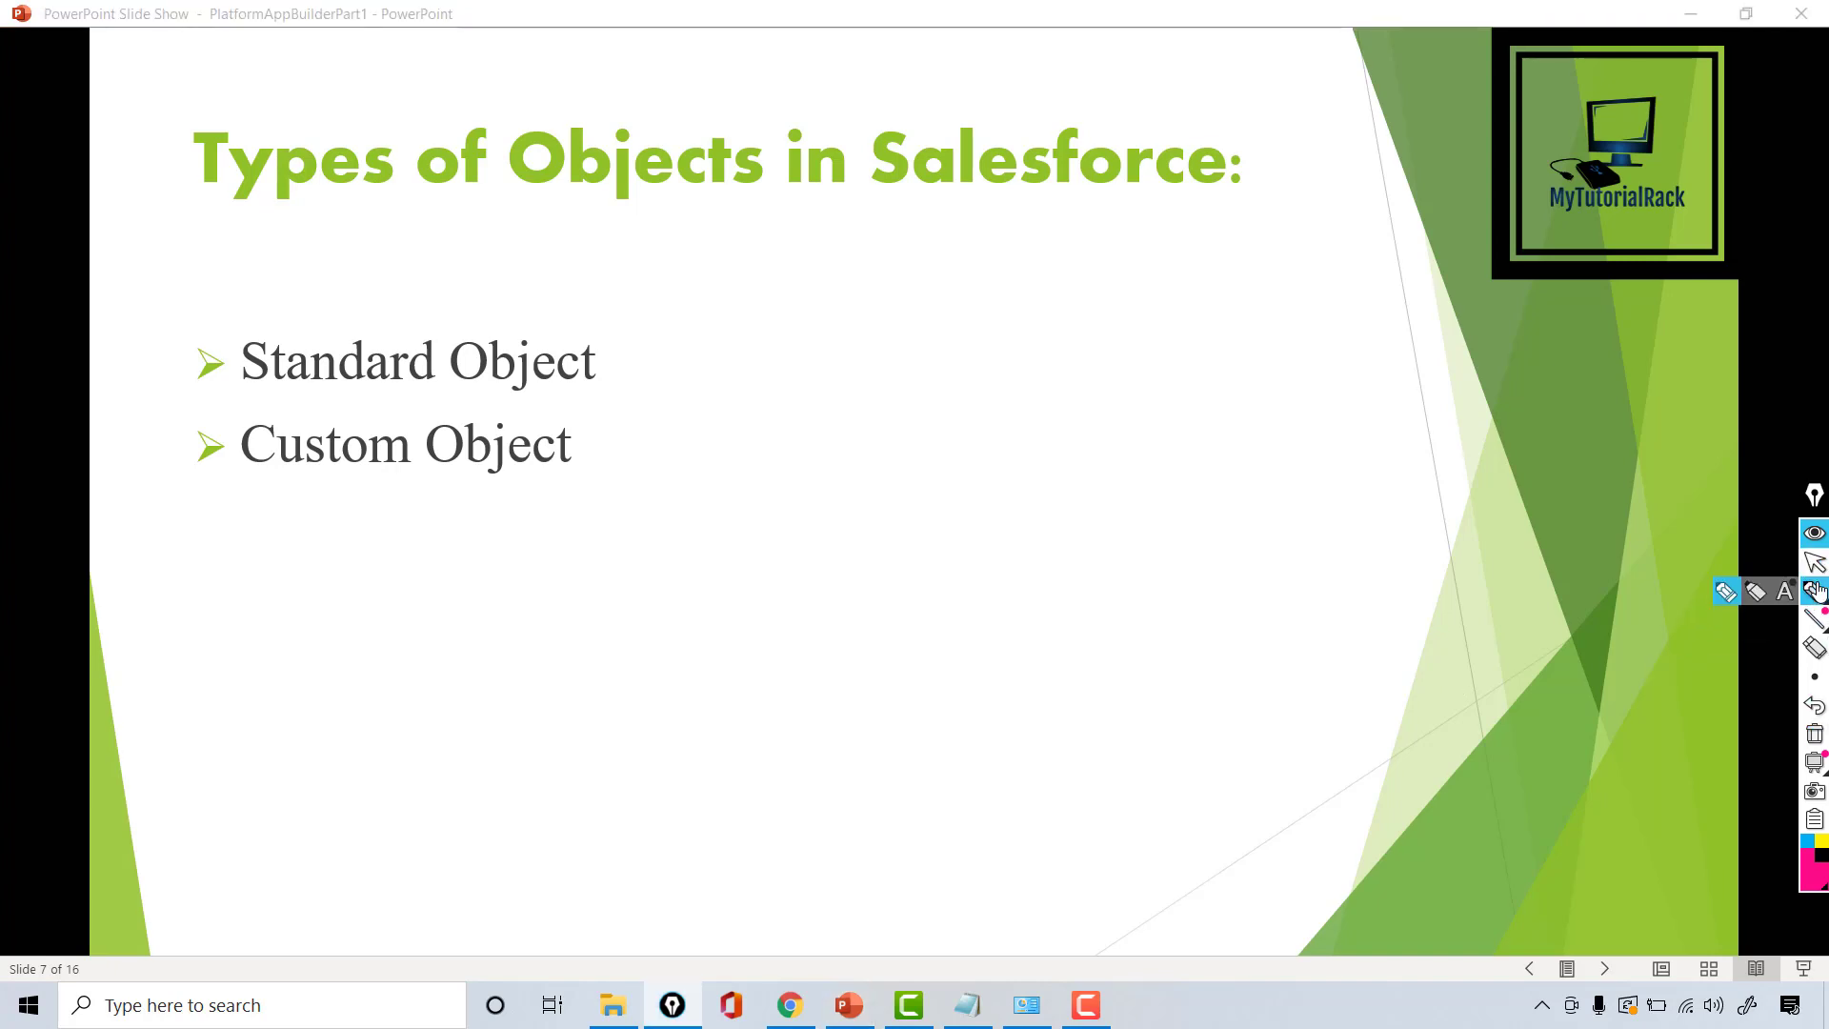
{"action": "left_click", "coordinate": [1814, 562]}
{"action": "left_click", "coordinate": [1606, 970]}
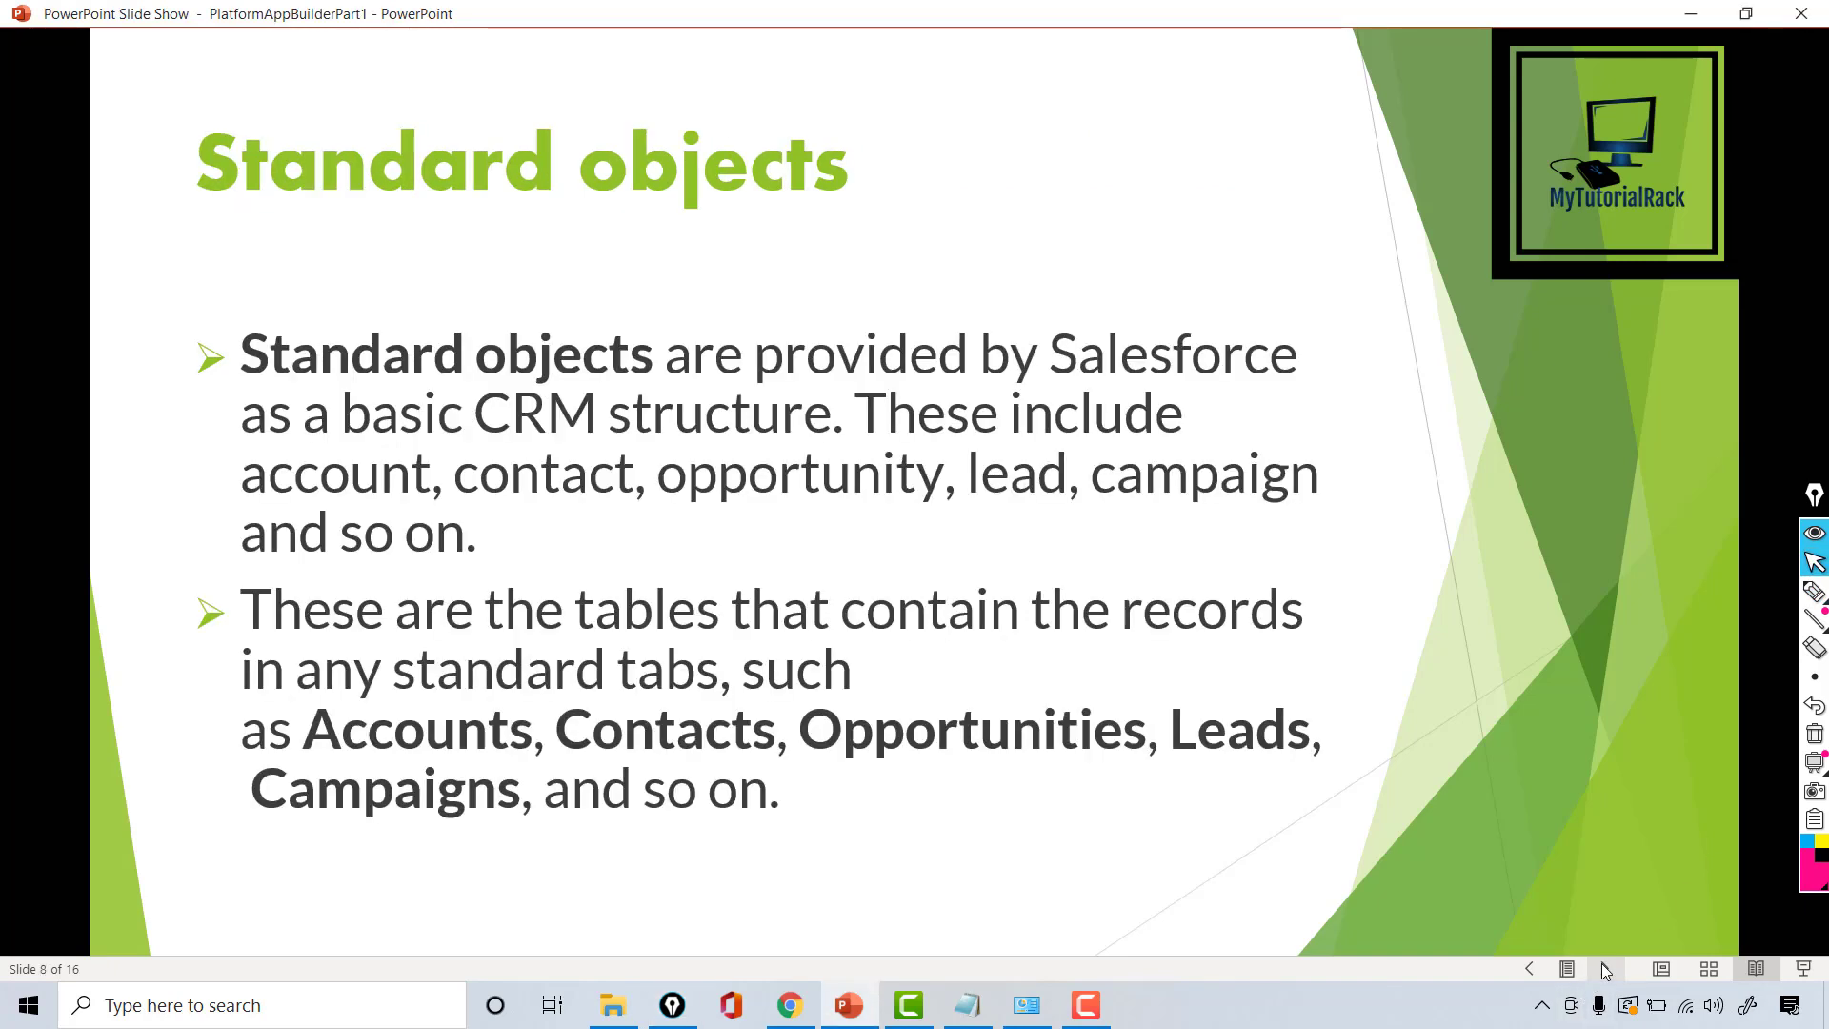
Handwrite abbreviated account and lead notes over the slide title and underline "Standard objects" in the first bullet, clearing the ink when done.
{"action": "left_click", "coordinate": [1814, 592]}
{"action": "left_click", "coordinate": [1548, 390]}
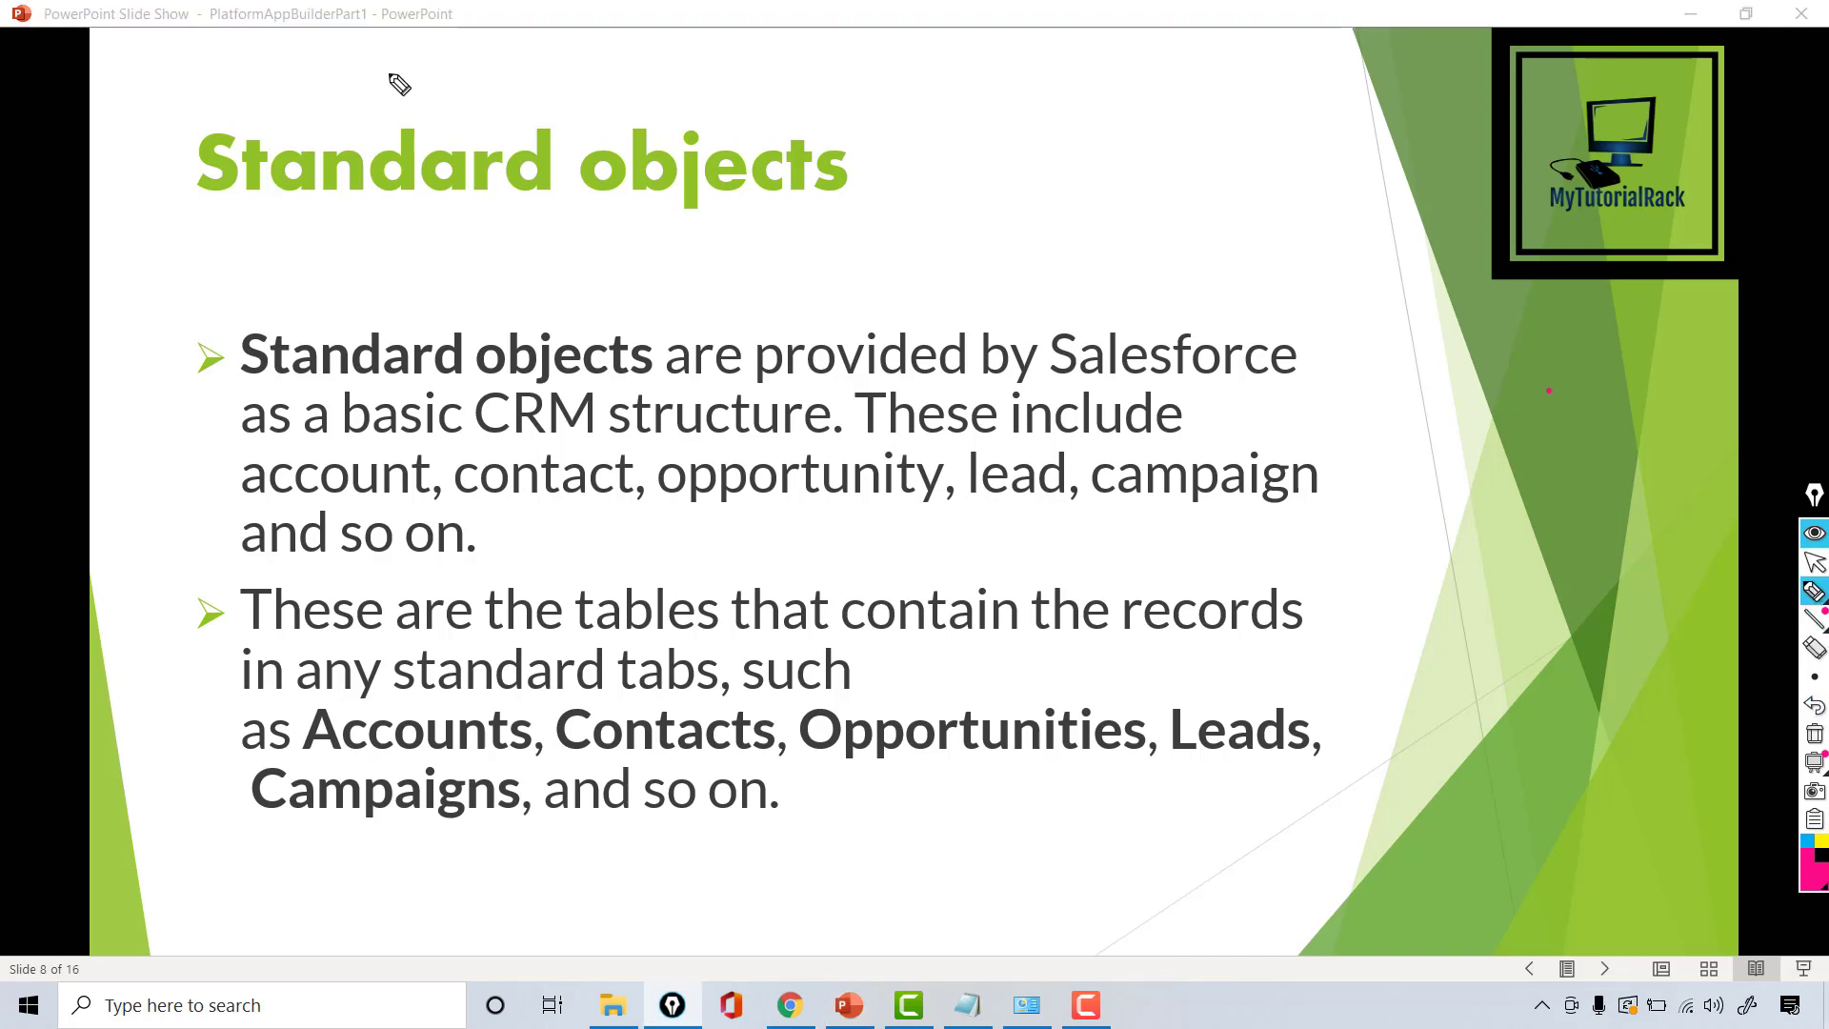
{"action": "left_click_drag", "start_coordinate": [295, 163], "coordinate": [370, 157]}
{"action": "mouse_move", "coordinate": [336, 217]}
{"action": "left_mouse_down"}
{"action": "mouse_move", "coordinate": [360, 250]}
{"action": "mouse_move", "coordinate": [483, 250]}
{"action": "left_mouse_up"}
{"action": "left_click", "coordinate": [447, 244]}
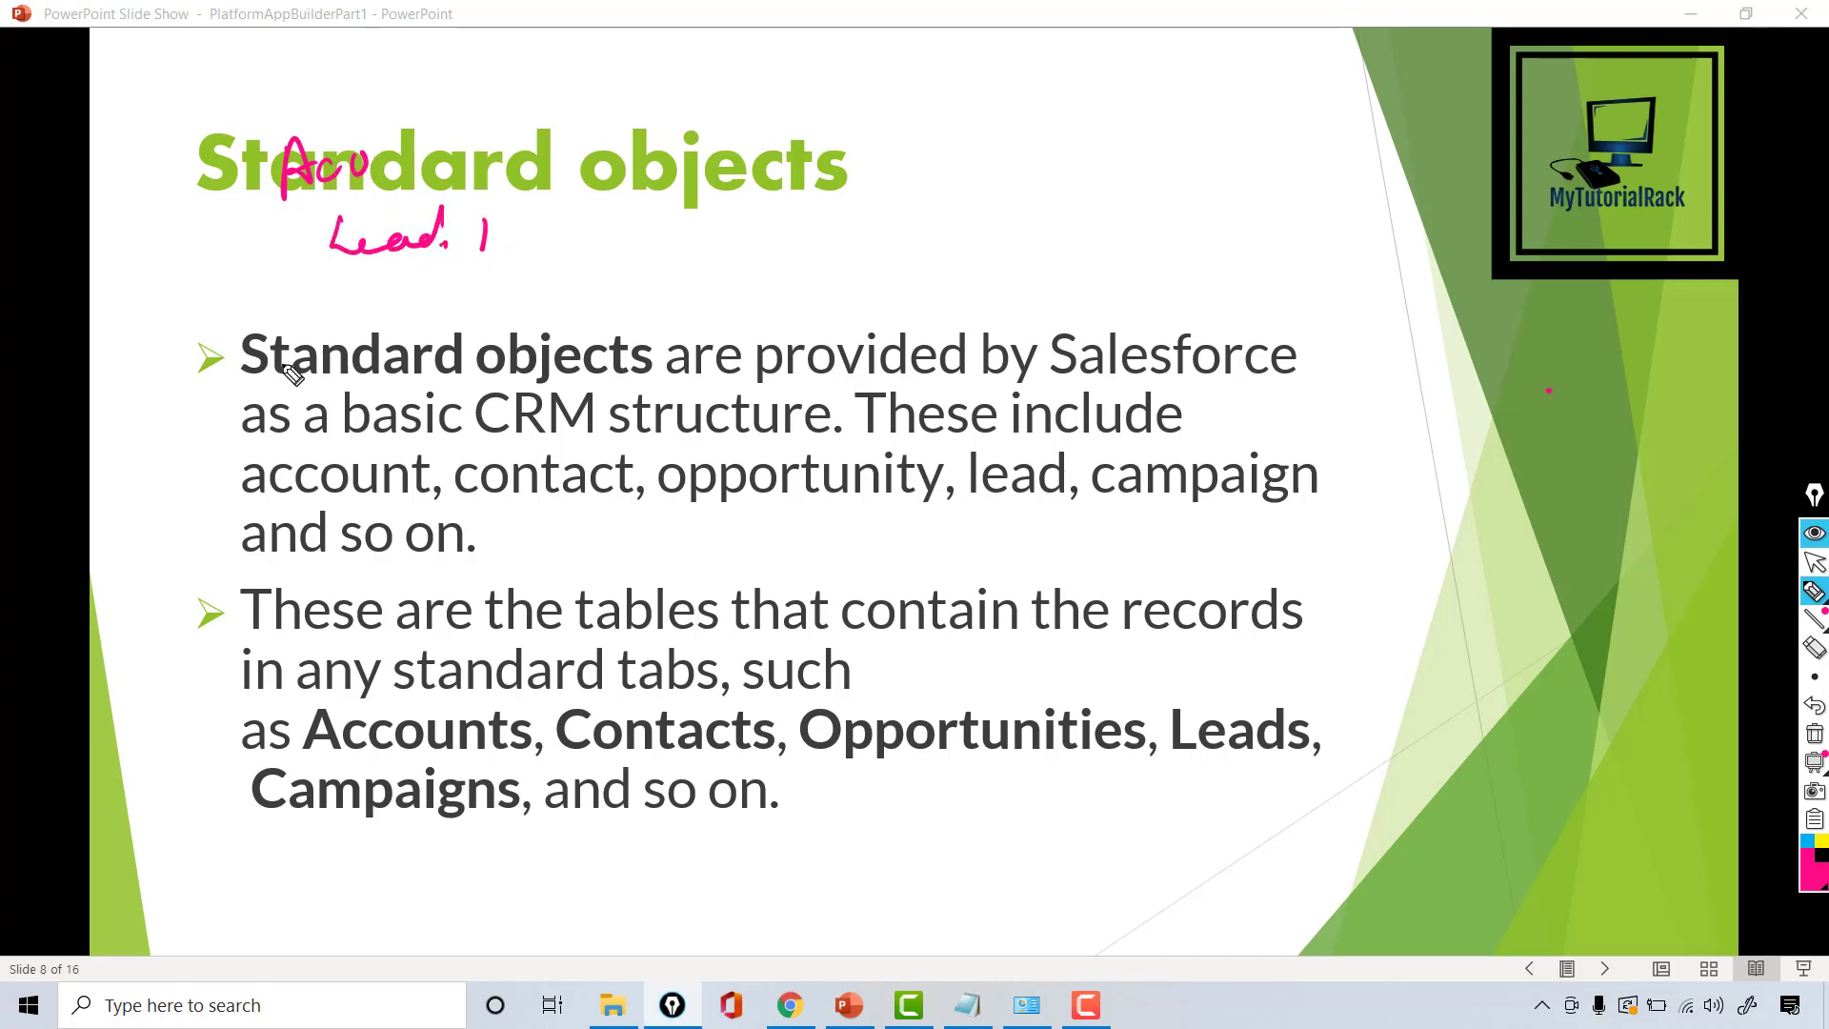
{"action": "left_click_drag", "start_coordinate": [268, 381], "coordinate": [614, 382]}
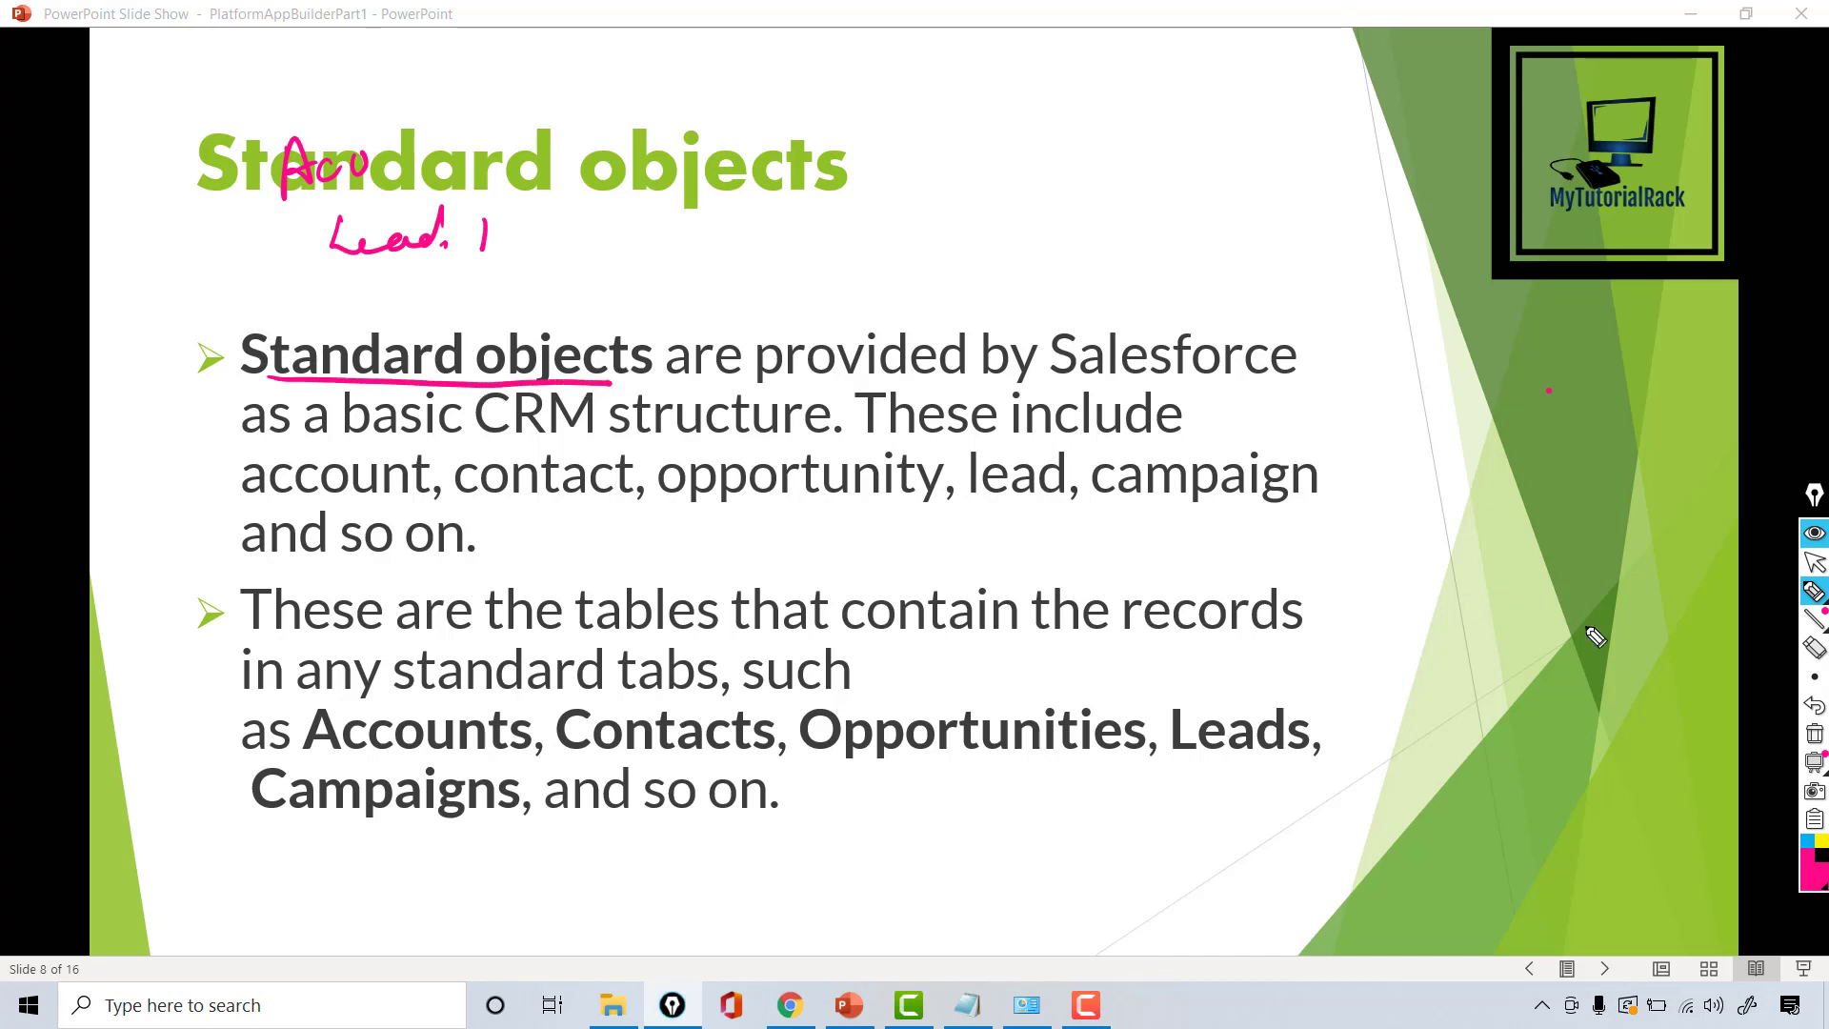
{"action": "left_click", "coordinate": [1814, 738]}
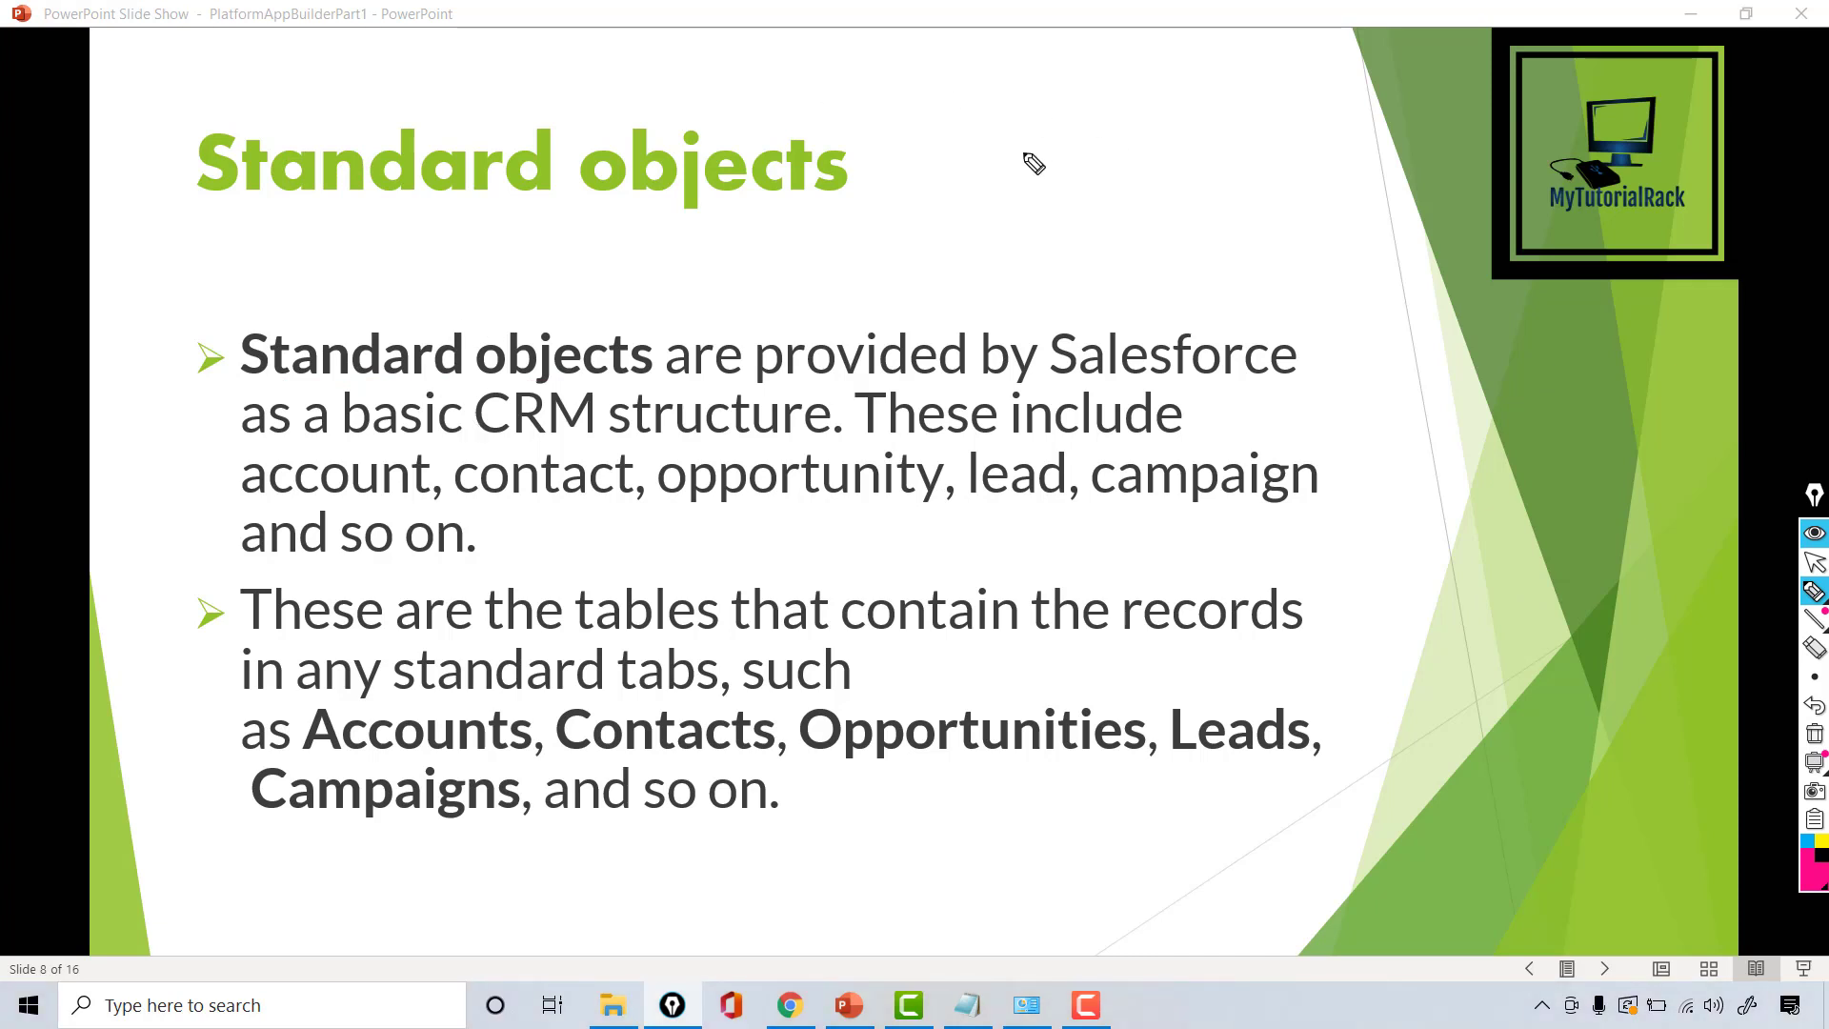
Handwrite "Account" and "Lead" inside a box beside the title with an arrow to "New", clearing the ink when done.
{"action": "mouse_move", "coordinate": [1005, 195]}
{"action": "left_mouse_down"}
{"action": "mouse_move", "coordinate": [1012, 169]}
{"action": "mouse_move", "coordinate": [1048, 189]}
{"action": "mouse_move", "coordinate": [1176, 176]}
{"action": "mouse_move", "coordinate": [1017, 255]}
{"action": "mouse_move", "coordinate": [1143, 250]}
{"action": "left_mouse_up"}
{"action": "mouse_move", "coordinate": [1229, 112]}
{"action": "left_mouse_down"}
{"action": "mouse_move", "coordinate": [972, 163]}
{"action": "mouse_move", "coordinate": [1172, 259]}
{"action": "mouse_move", "coordinate": [1236, 145]}
{"action": "mouse_move", "coordinate": [1283, 164]}
{"action": "mouse_move", "coordinate": [1390, 162]}
{"action": "left_mouse_up"}
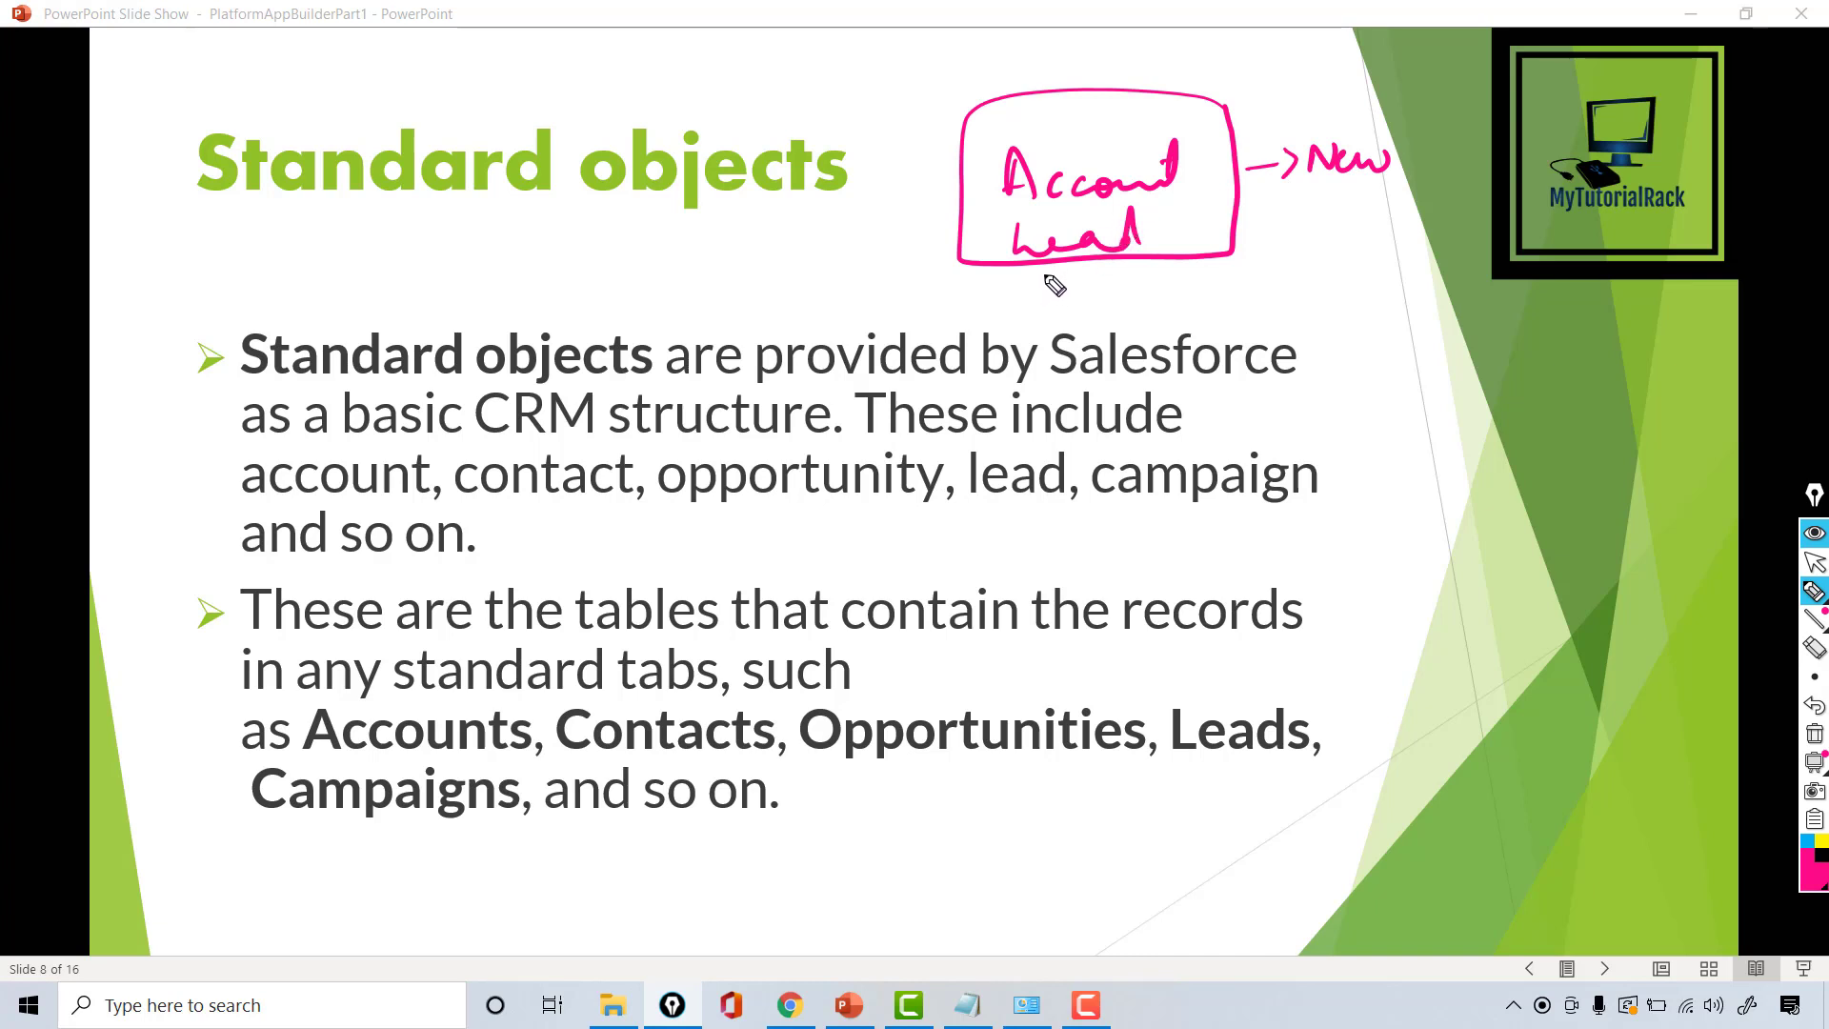
{"action": "left_click", "coordinate": [1814, 733]}
Return to the normal cursor and advance the slide show to the Custom object slide.
{"action": "left_click", "coordinate": [1815, 562]}
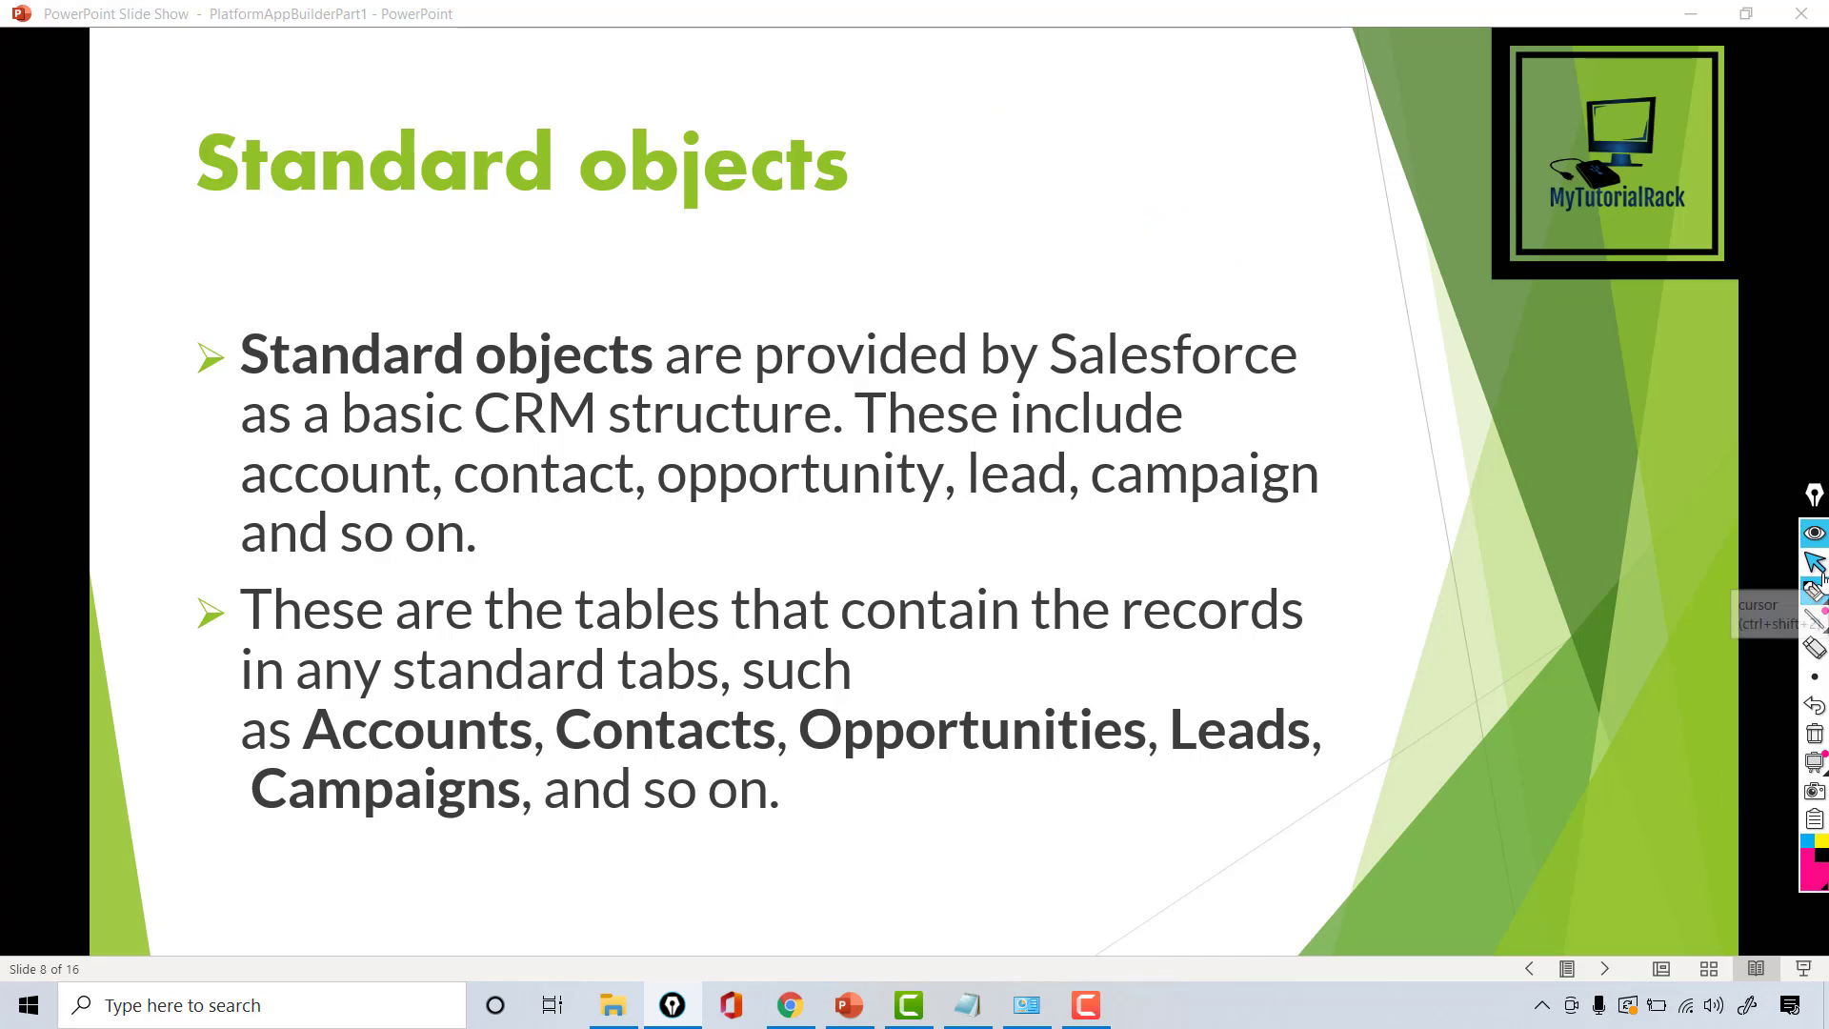
{"action": "left_click", "coordinate": [1604, 968]}
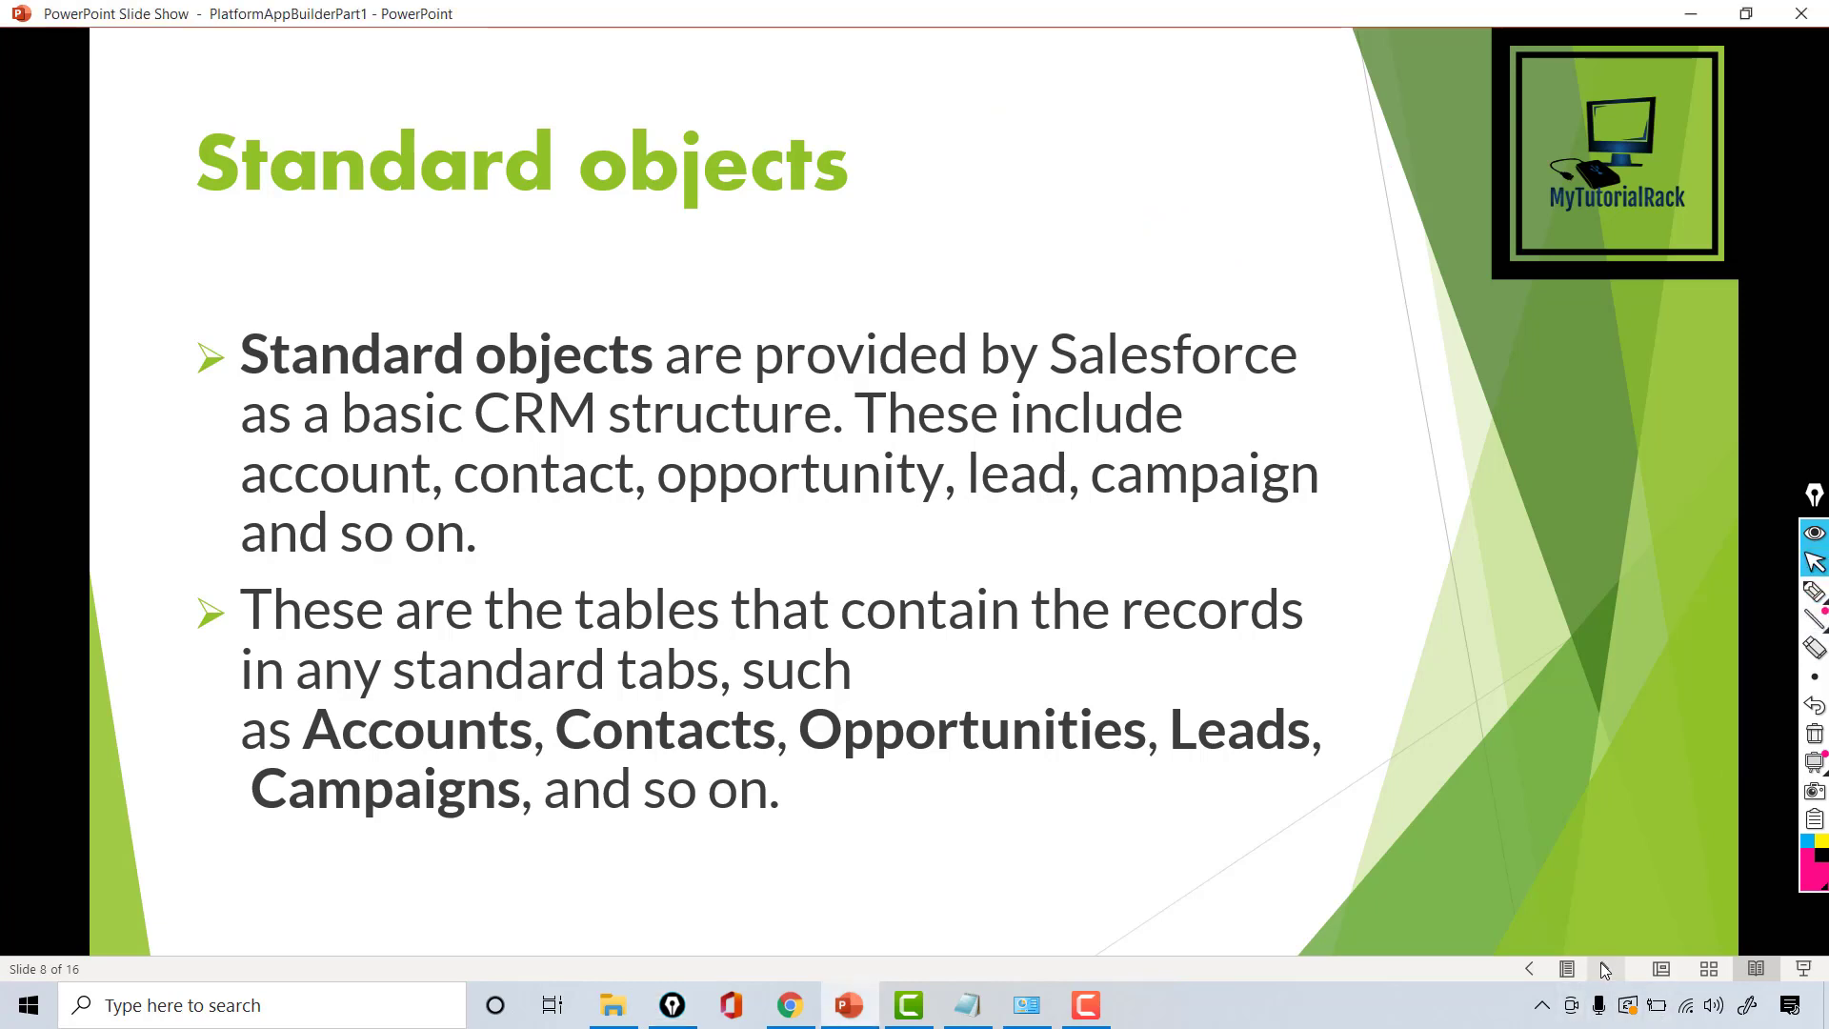
{"action": "left_click", "coordinate": [1605, 969]}
Handwrite a boxed abbreviation for hospital beside the Custom object title and sketch an empty box further along.
{"action": "left_click", "coordinate": [1809, 598]}
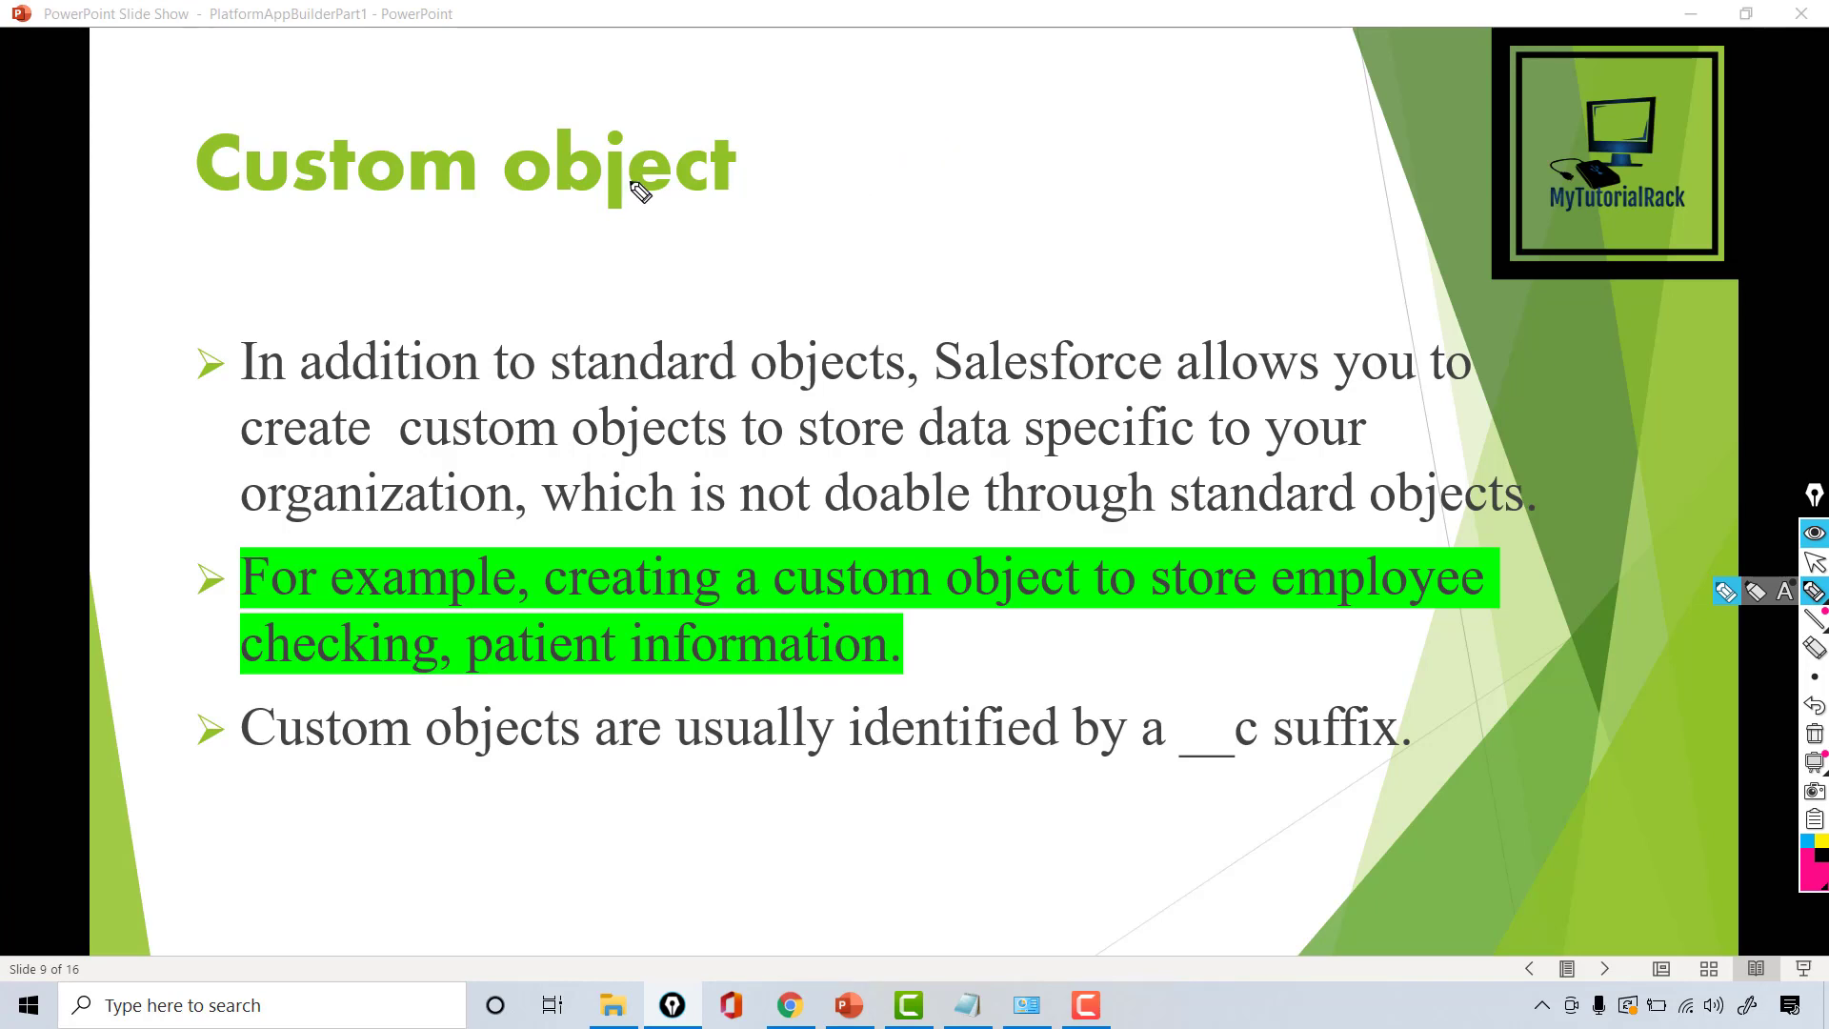
{"action": "mouse_move", "coordinate": [874, 151]}
{"action": "left_mouse_down"}
{"action": "mouse_move", "coordinate": [918, 184]}
{"action": "mouse_move", "coordinate": [983, 190]}
{"action": "left_mouse_up"}
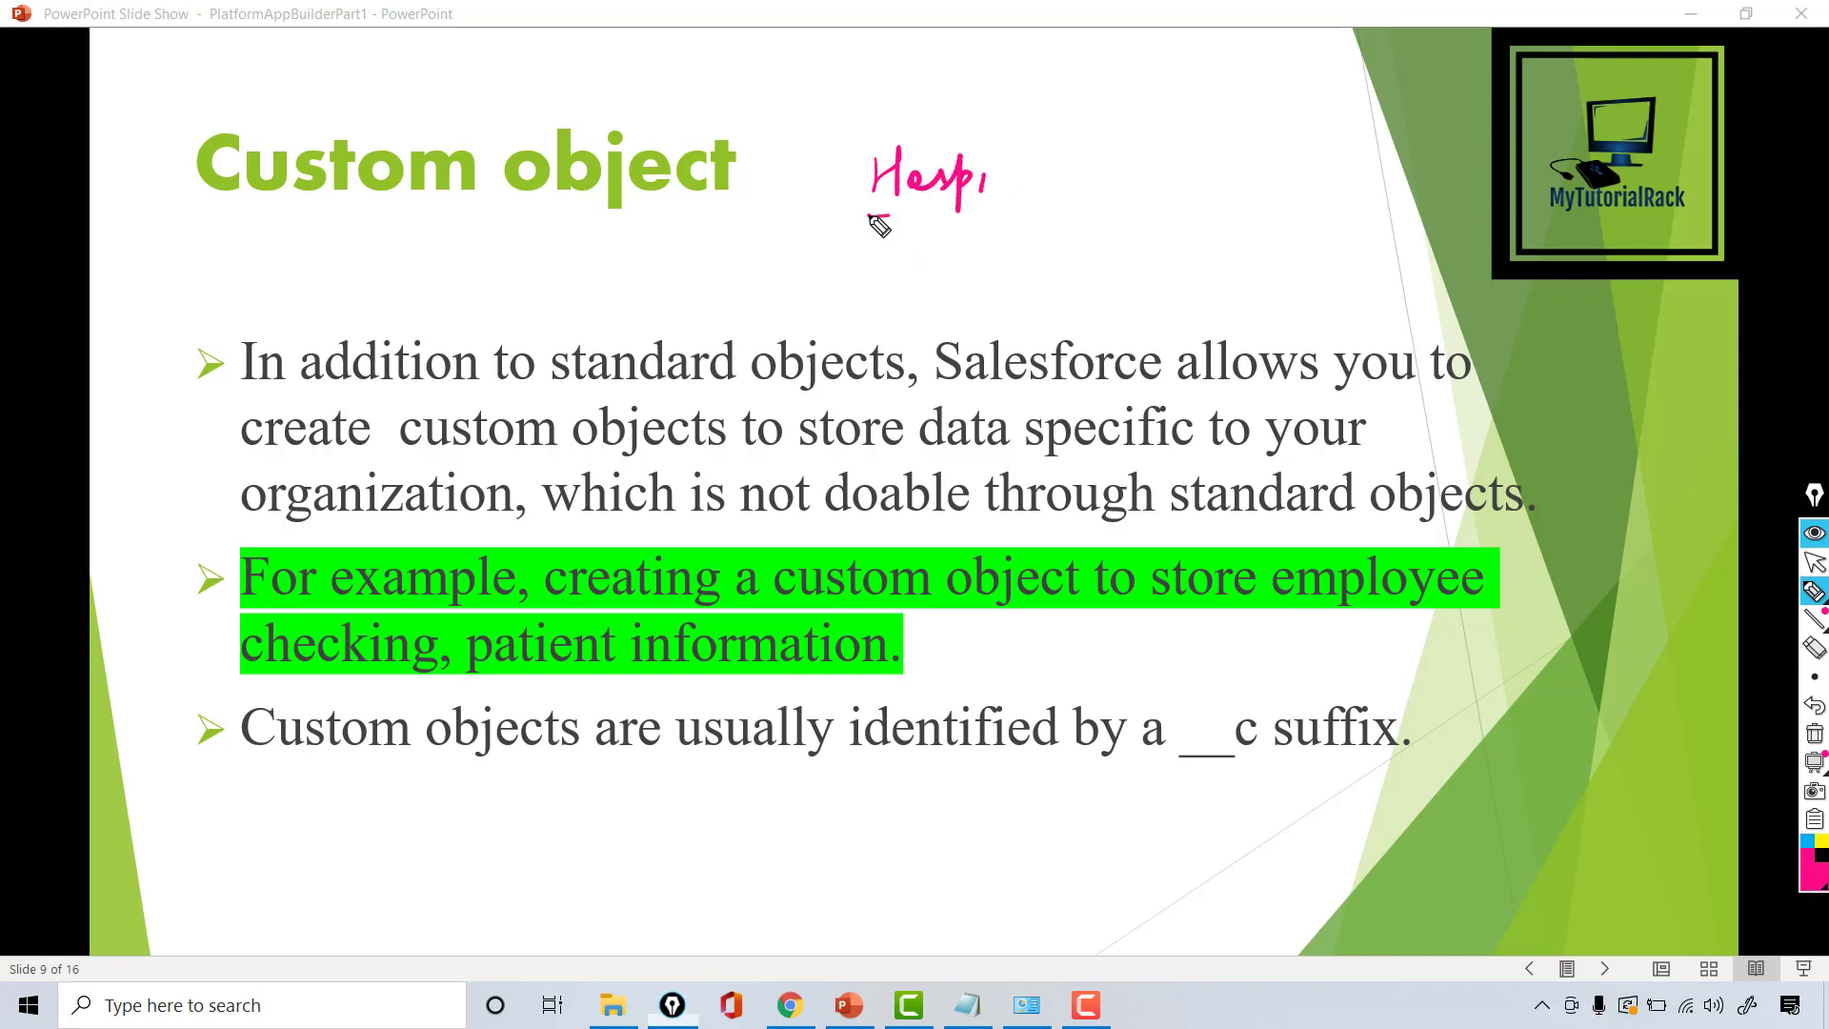
{"action": "mouse_move", "coordinate": [869, 217]}
{"action": "left_mouse_down"}
{"action": "mouse_move", "coordinate": [1011, 119]}
{"action": "mouse_move", "coordinate": [826, 160]}
{"action": "mouse_move", "coordinate": [824, 221]}
{"action": "left_mouse_up"}
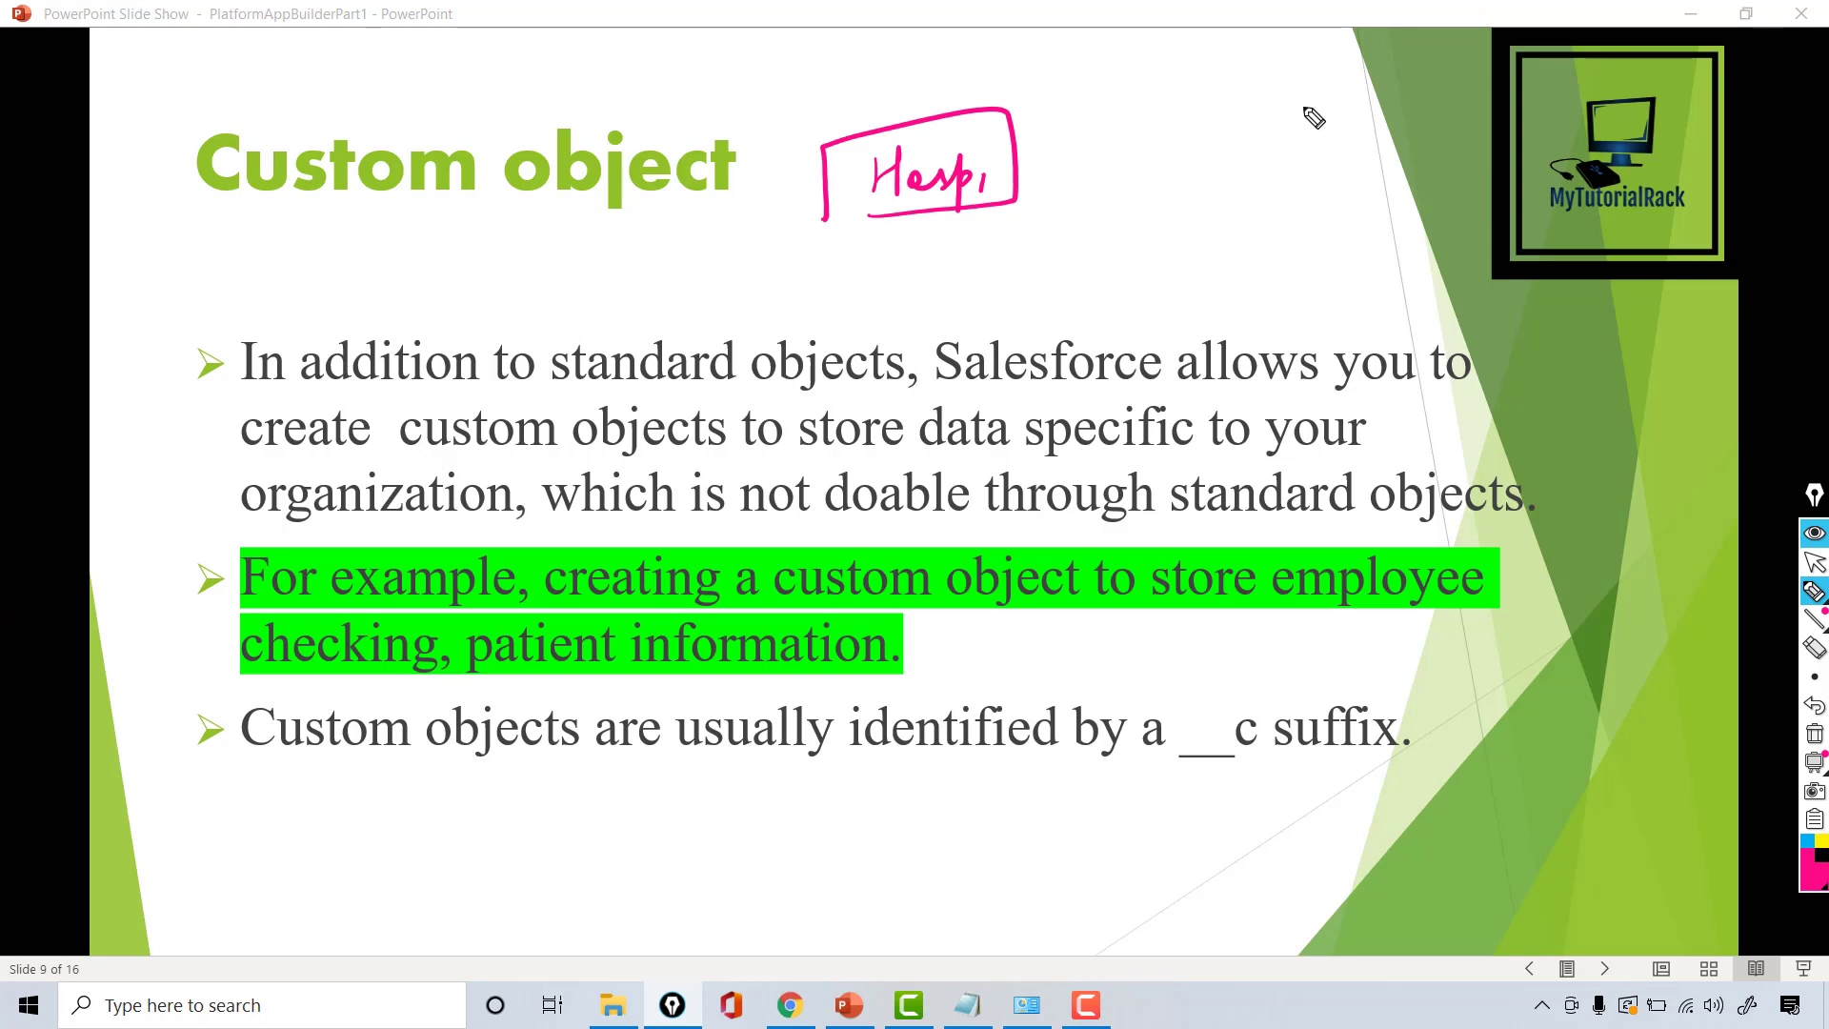
{"action": "left_click_drag", "start_coordinate": [1215, 122], "coordinate": [1205, 221]}
{"action": "mouse_move", "coordinate": [1279, 125]}
{"action": "left_mouse_down"}
{"action": "mouse_move", "coordinate": [1348, 198]}
{"action": "mouse_move", "coordinate": [1200, 234]}
{"action": "left_mouse_up"}
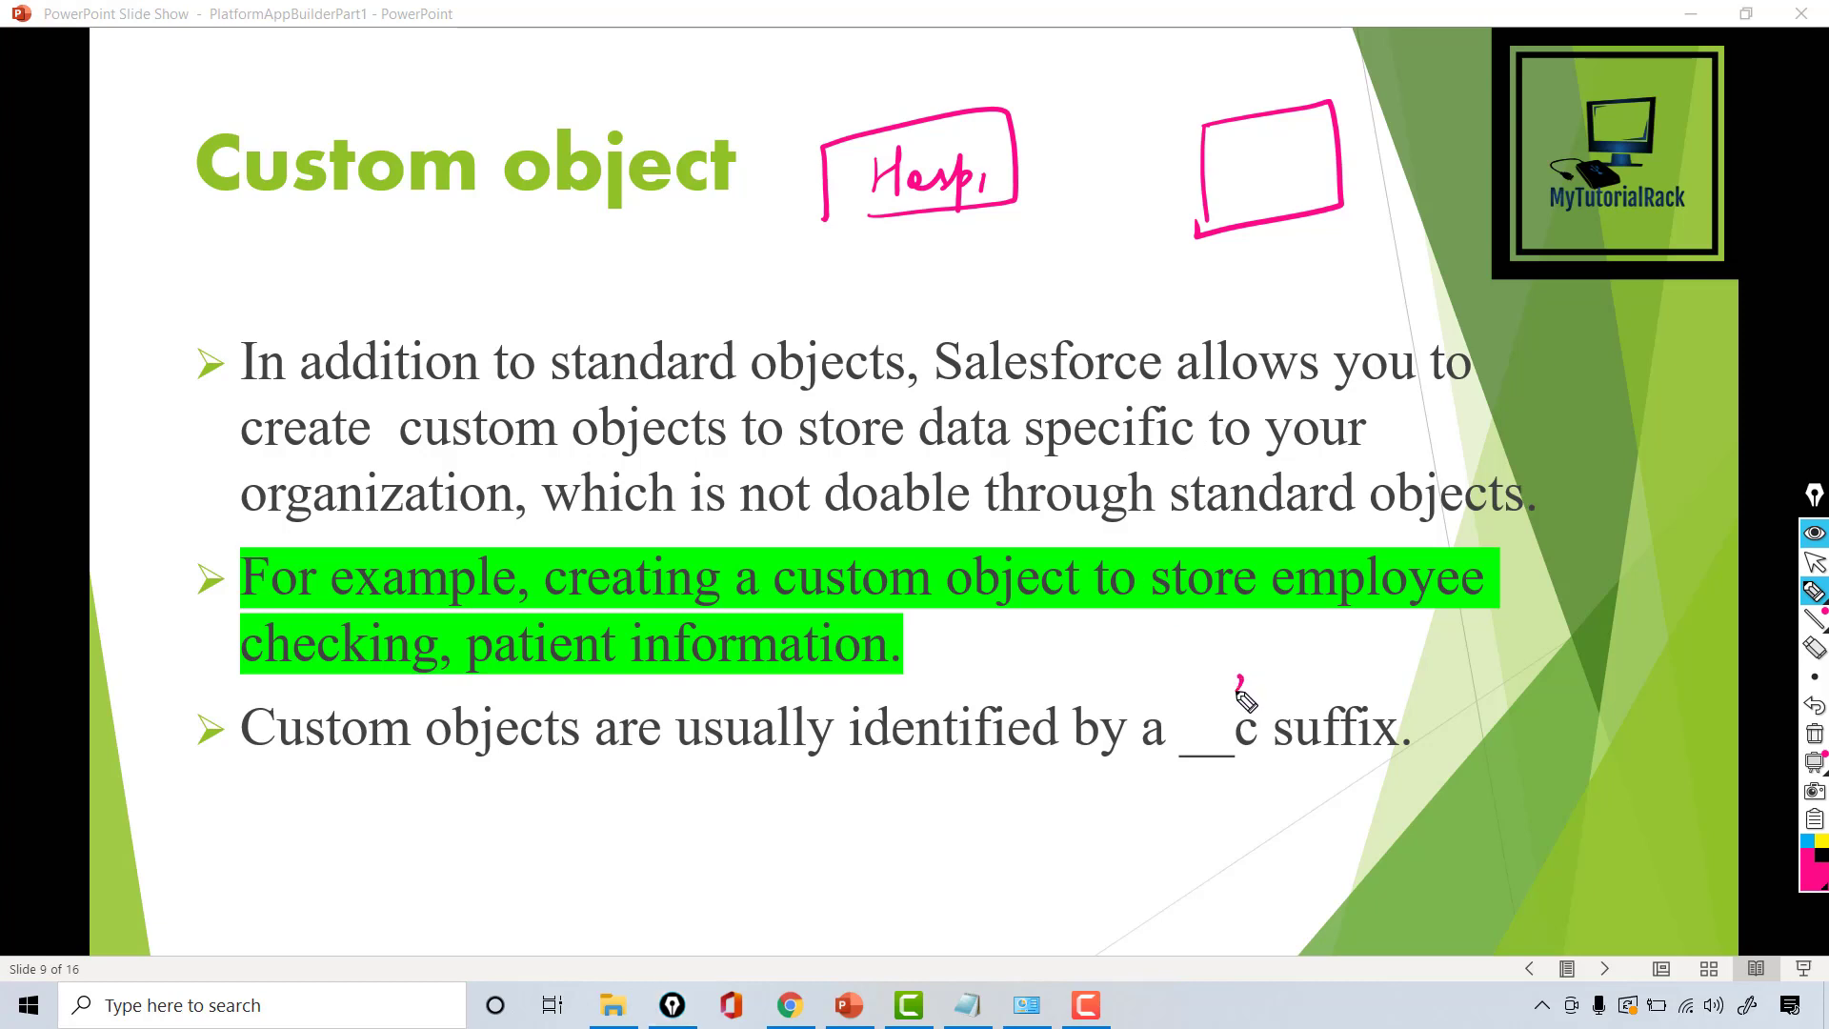
Circle the __c suffix and handwrite an underlined "__c {Custom}" note above the first bullet, clearing all ink when done.
{"action": "mouse_move", "coordinate": [1242, 678]}
{"action": "left_mouse_down"}
{"action": "mouse_move", "coordinate": [1174, 742]}
{"action": "mouse_move", "coordinate": [1221, 791]}
{"action": "mouse_move", "coordinate": [1288, 735]}
{"action": "mouse_move", "coordinate": [1240, 675]}
{"action": "left_mouse_up"}
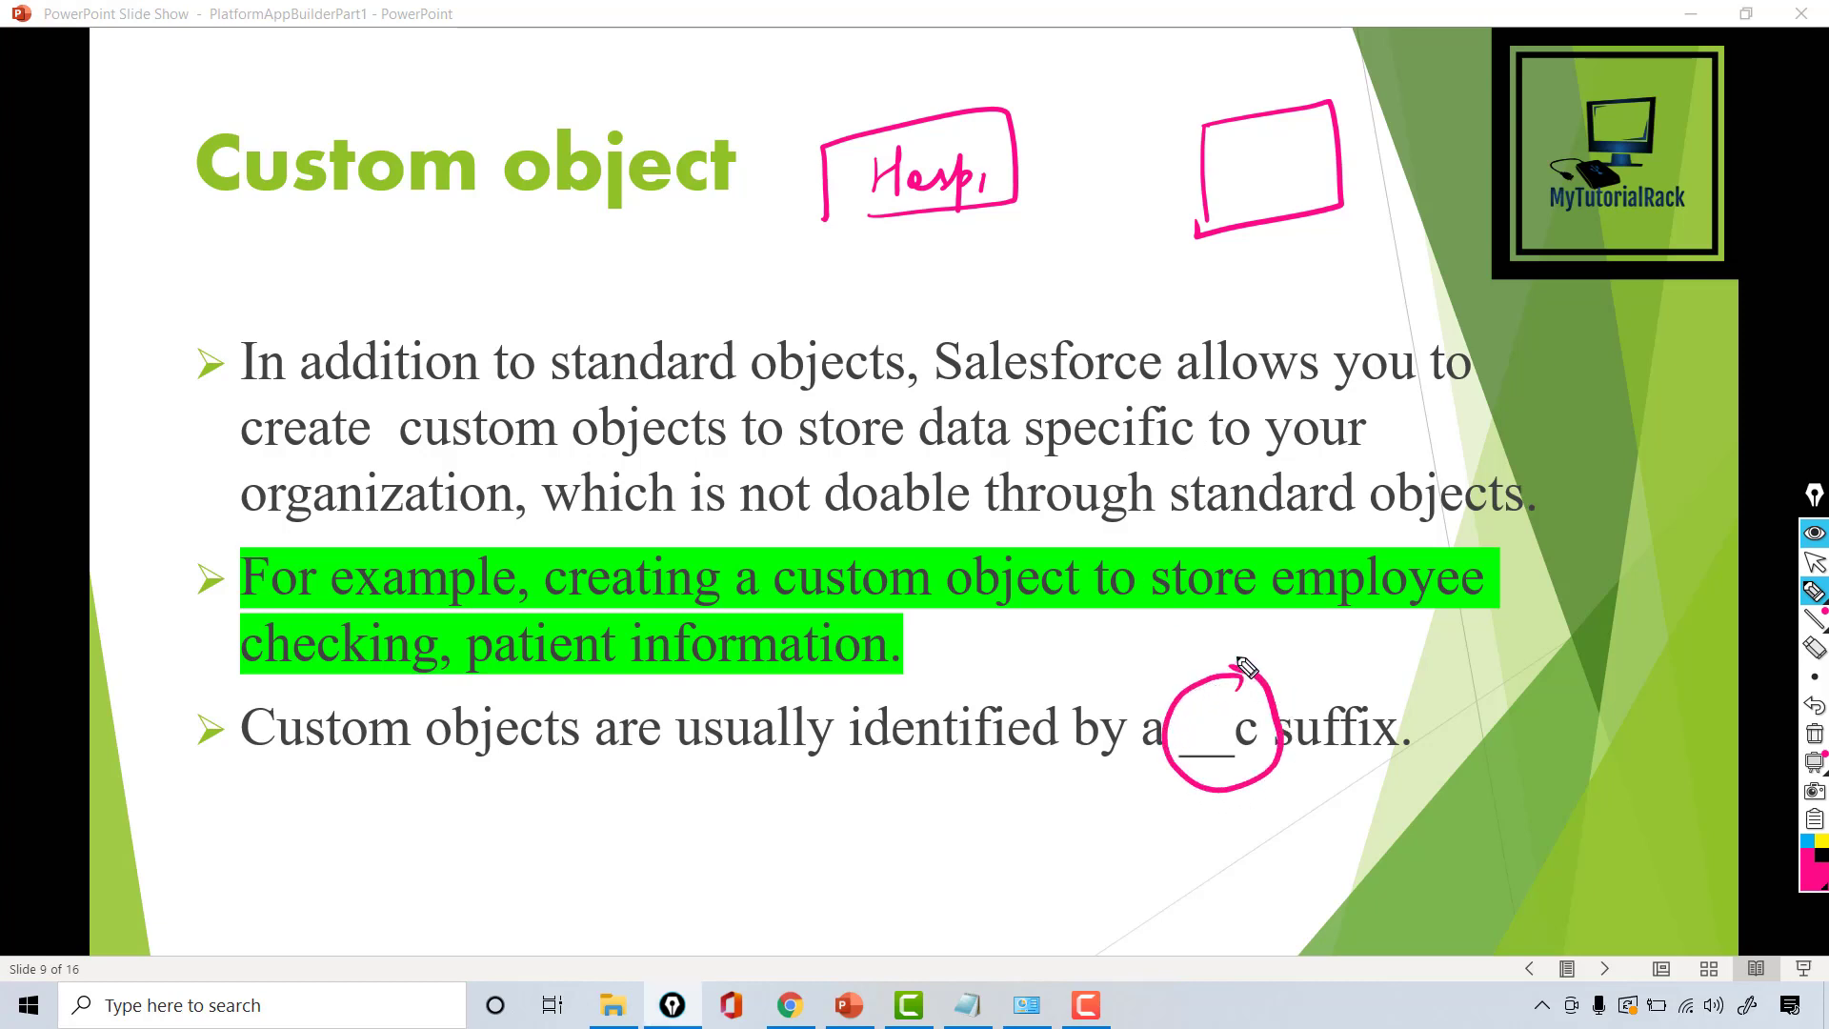
{"action": "left_click_drag", "start_coordinate": [1158, 326], "coordinate": [1186, 323]}
{"action": "left_click_drag", "start_coordinate": [1198, 320], "coordinate": [1253, 324]}
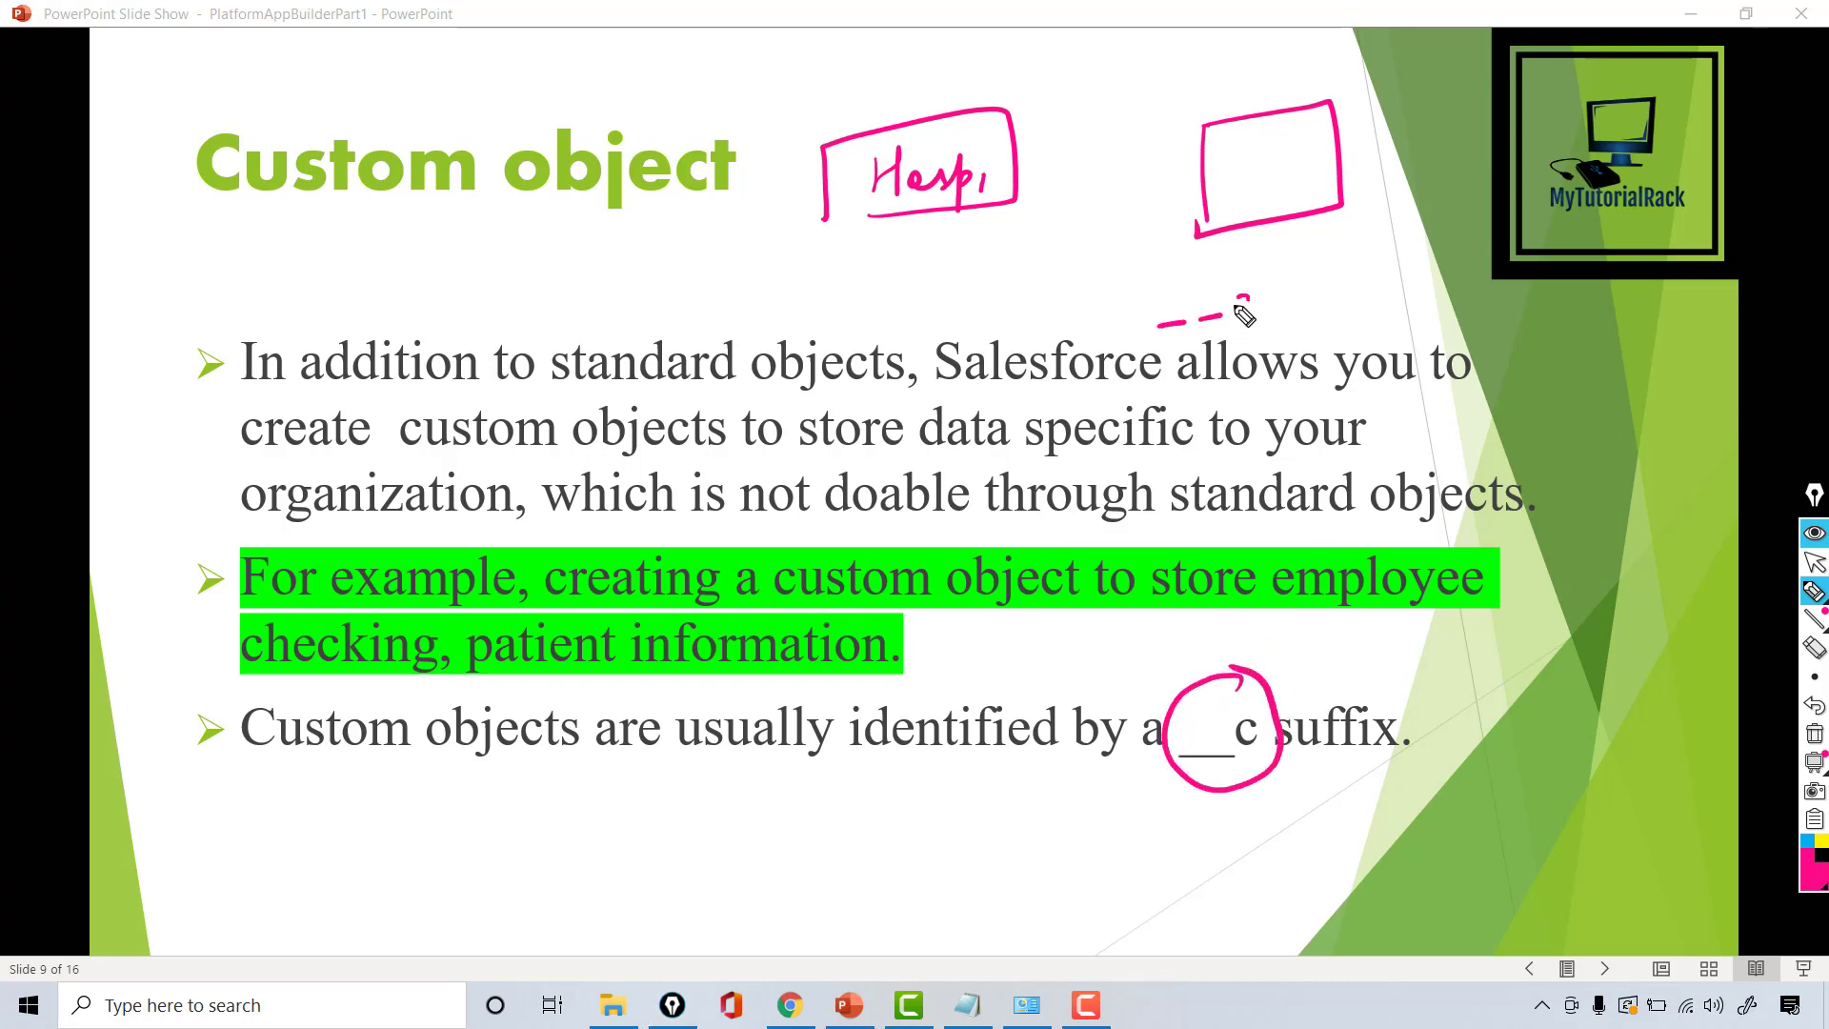
{"action": "mouse_move", "coordinate": [1298, 264]}
{"action": "left_mouse_down"}
{"action": "mouse_move", "coordinate": [1293, 335]}
{"action": "mouse_move", "coordinate": [1417, 288]}
{"action": "mouse_move", "coordinate": [1472, 292]}
{"action": "mouse_move", "coordinate": [1481, 270]}
{"action": "mouse_move", "coordinate": [1476, 313]}
{"action": "left_mouse_up"}
{"action": "left_click_drag", "start_coordinate": [1326, 348], "coordinate": [1495, 335]}
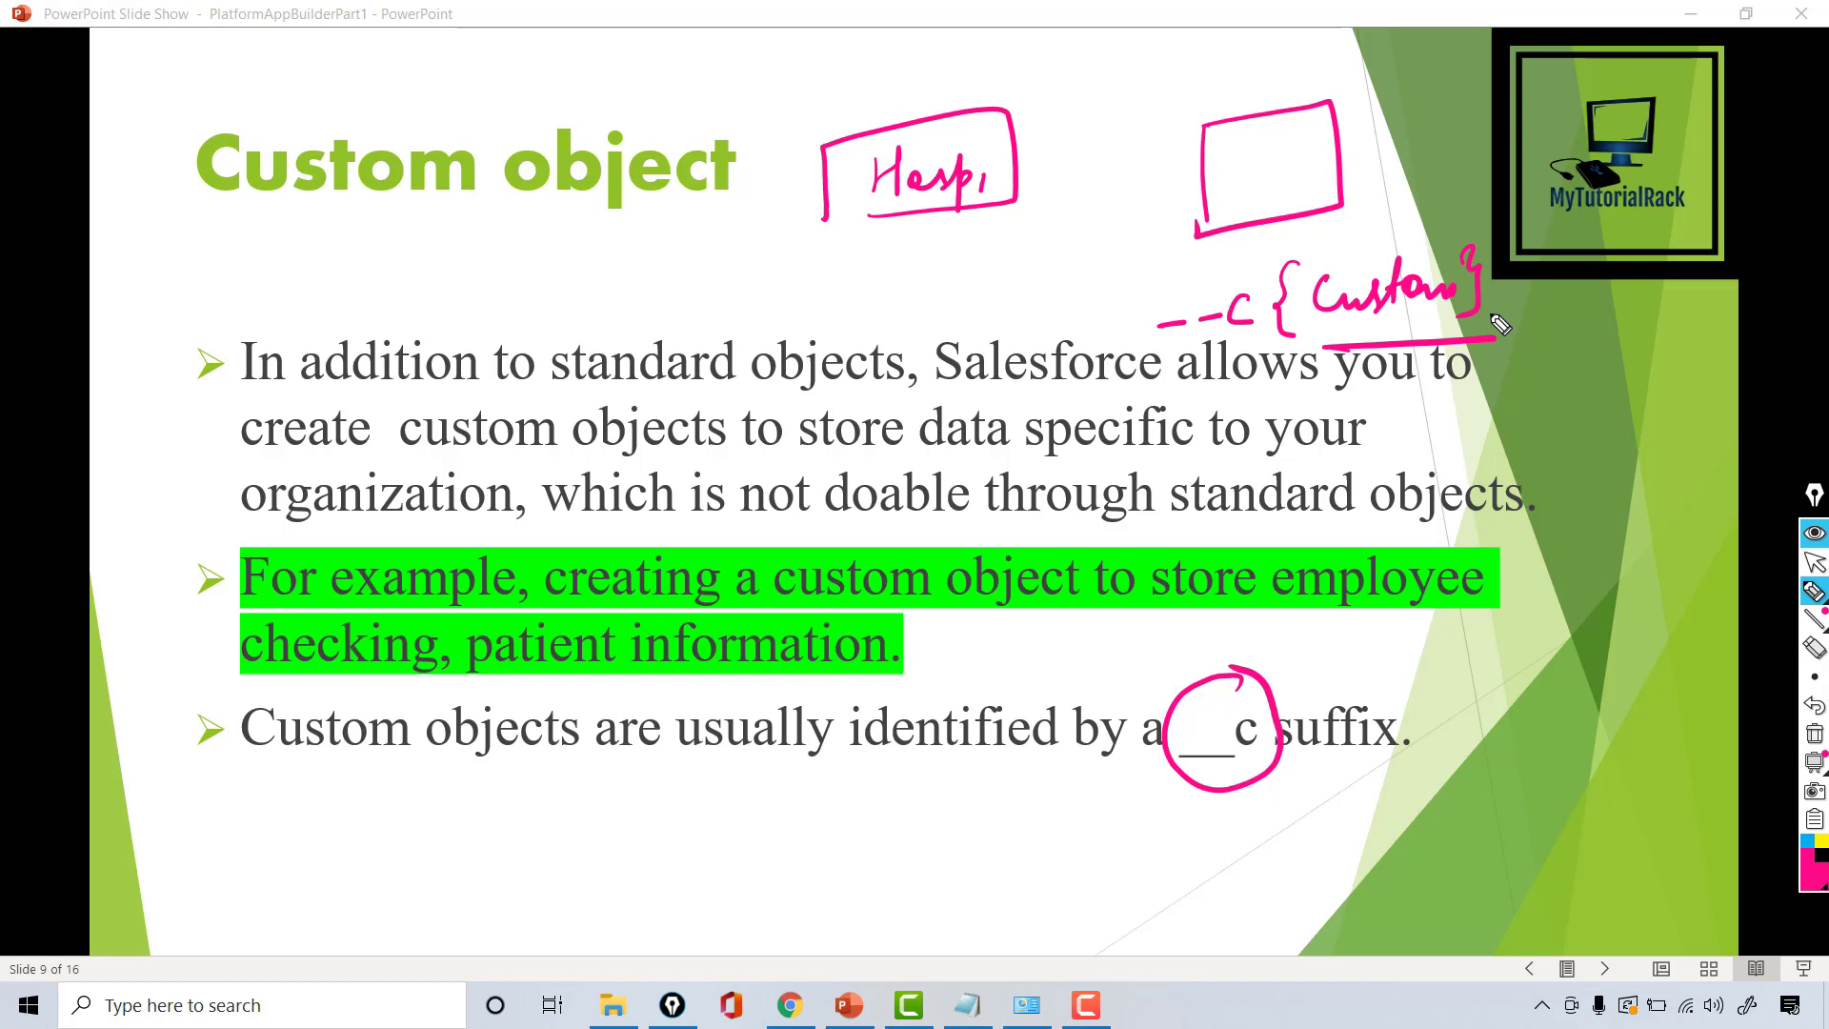
{"action": "left_click", "coordinate": [1814, 562]}
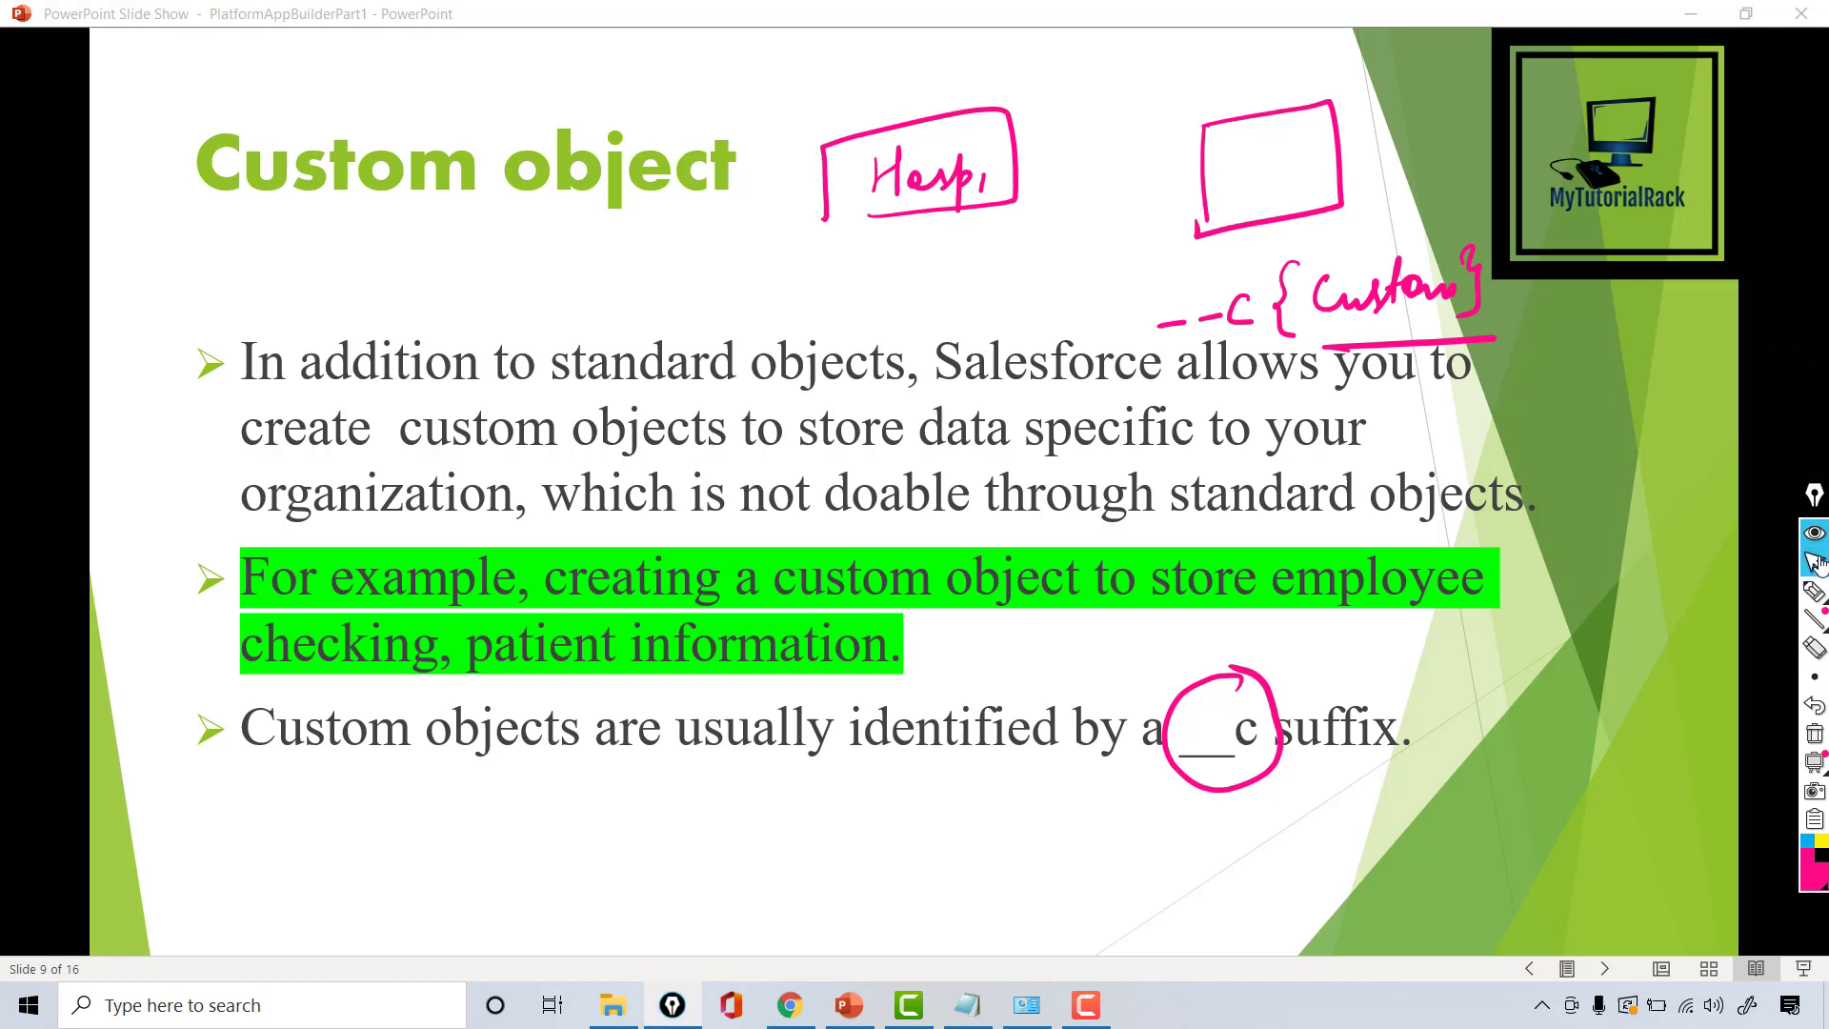
{"action": "left_click", "coordinate": [1814, 734]}
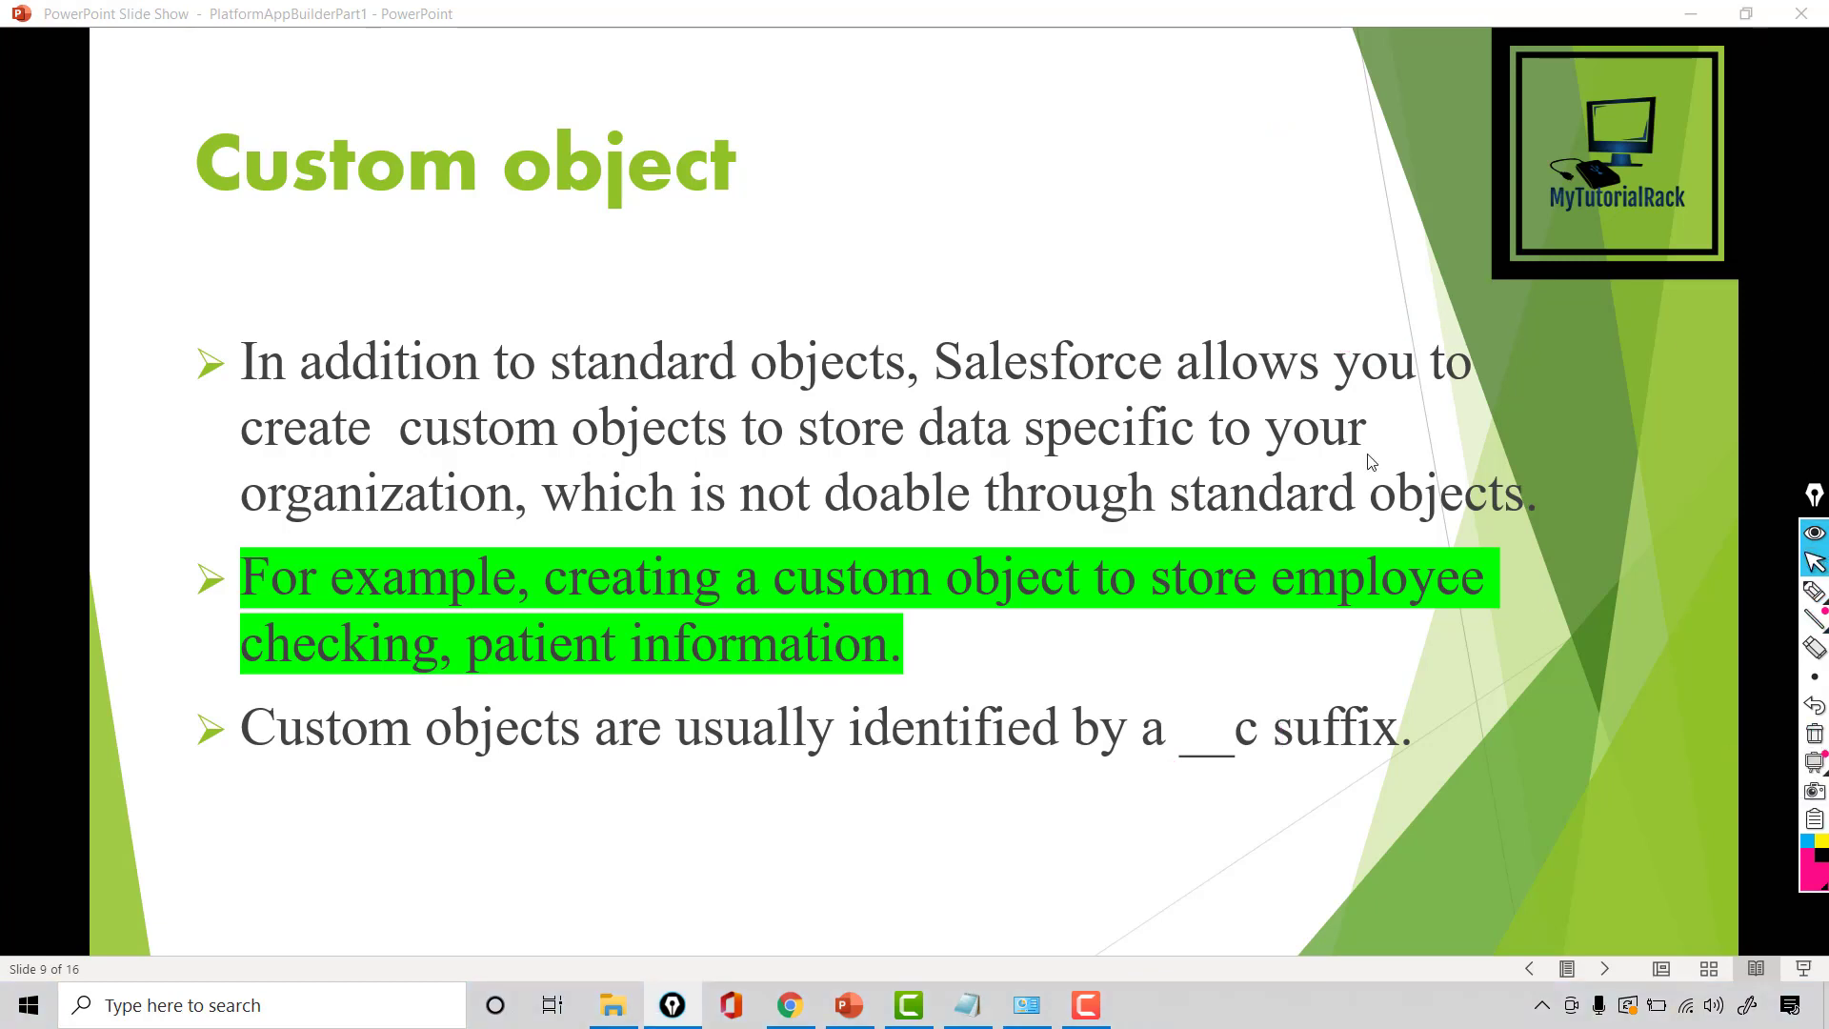
Switch to Salesforce Setup in Chrome and open the Object Manager, dismissing the record pages pop-up.
{"action": "left_click", "coordinate": [803, 1002]}
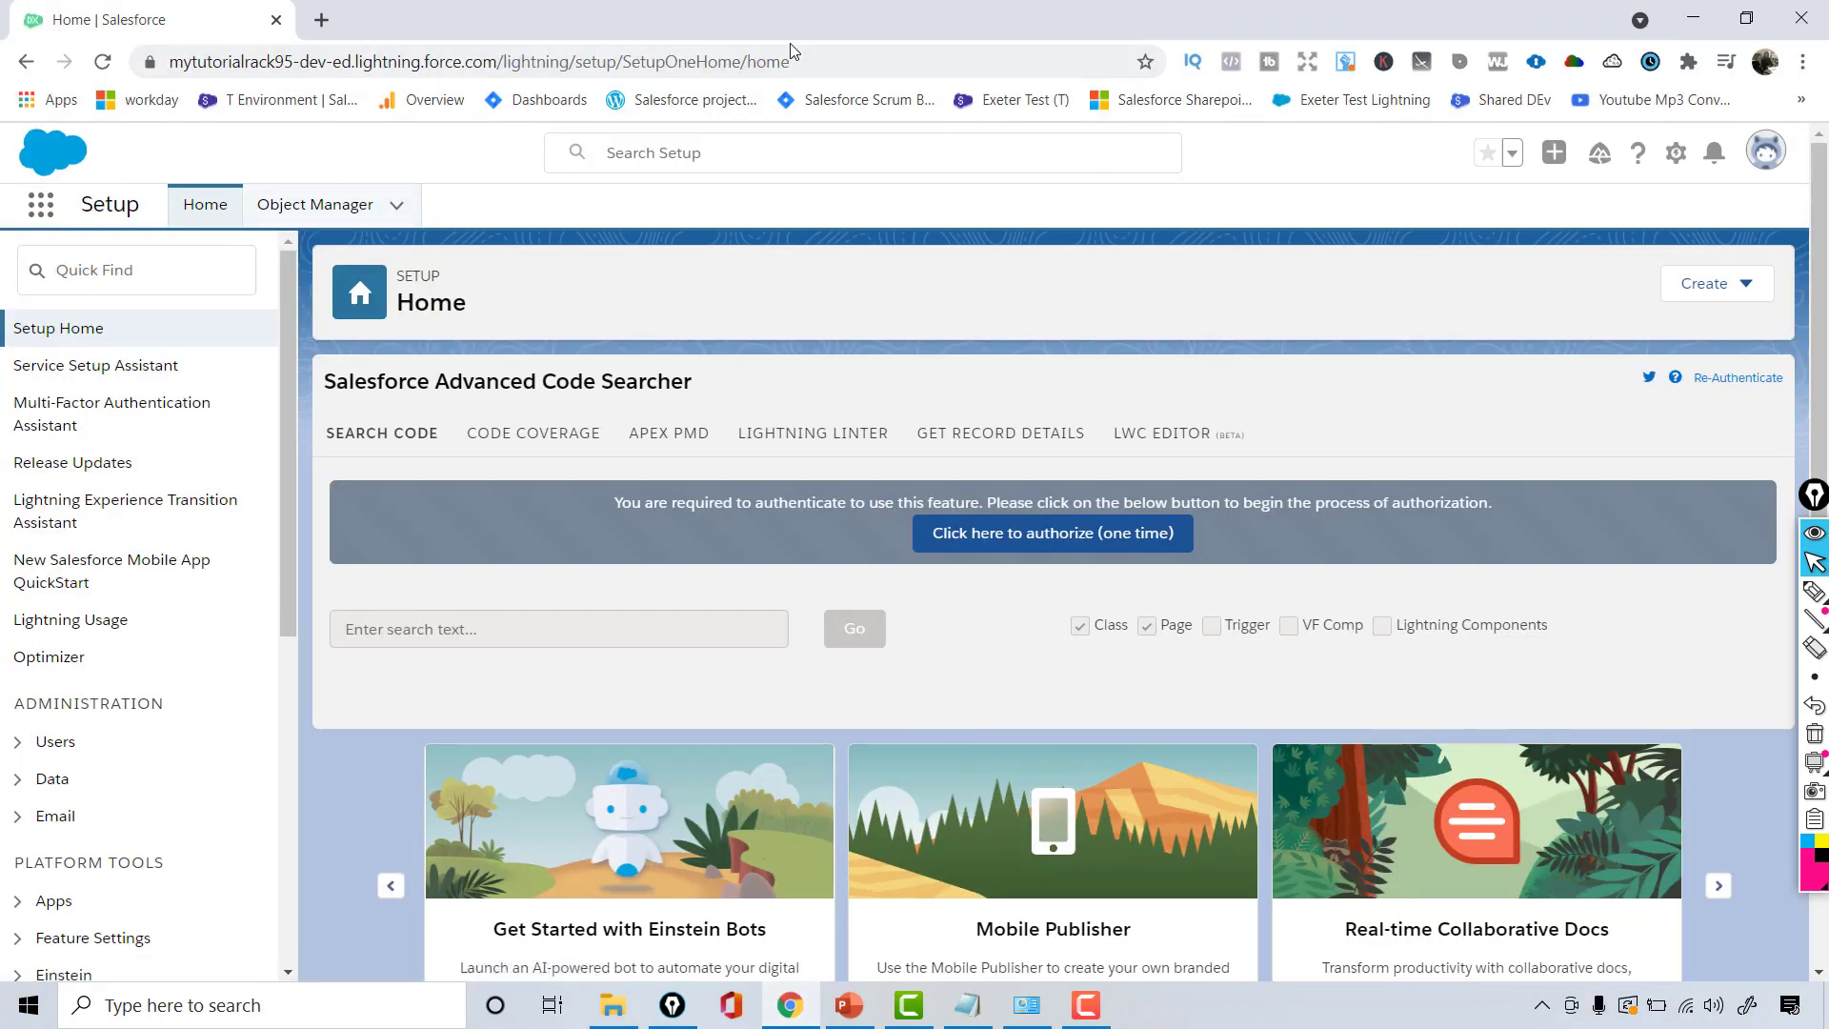
{"action": "left_click", "coordinate": [1675, 153]}
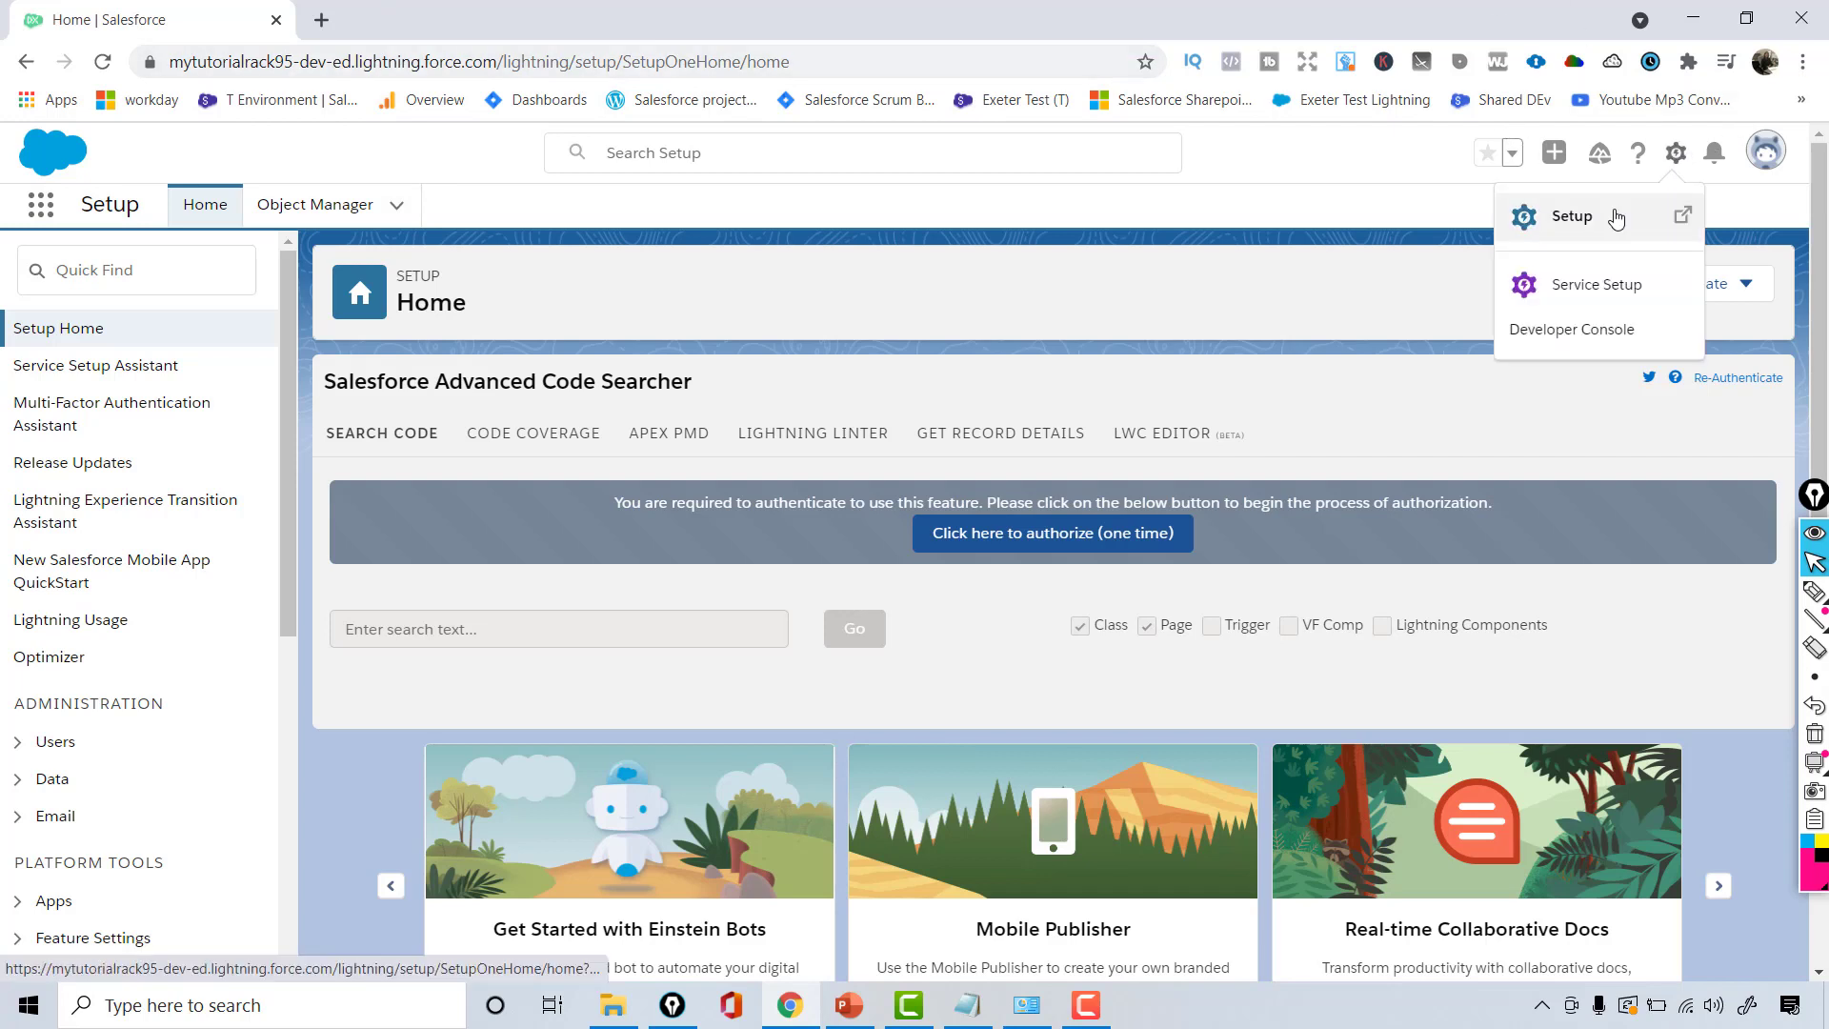
{"action": "left_click", "coordinate": [314, 204]}
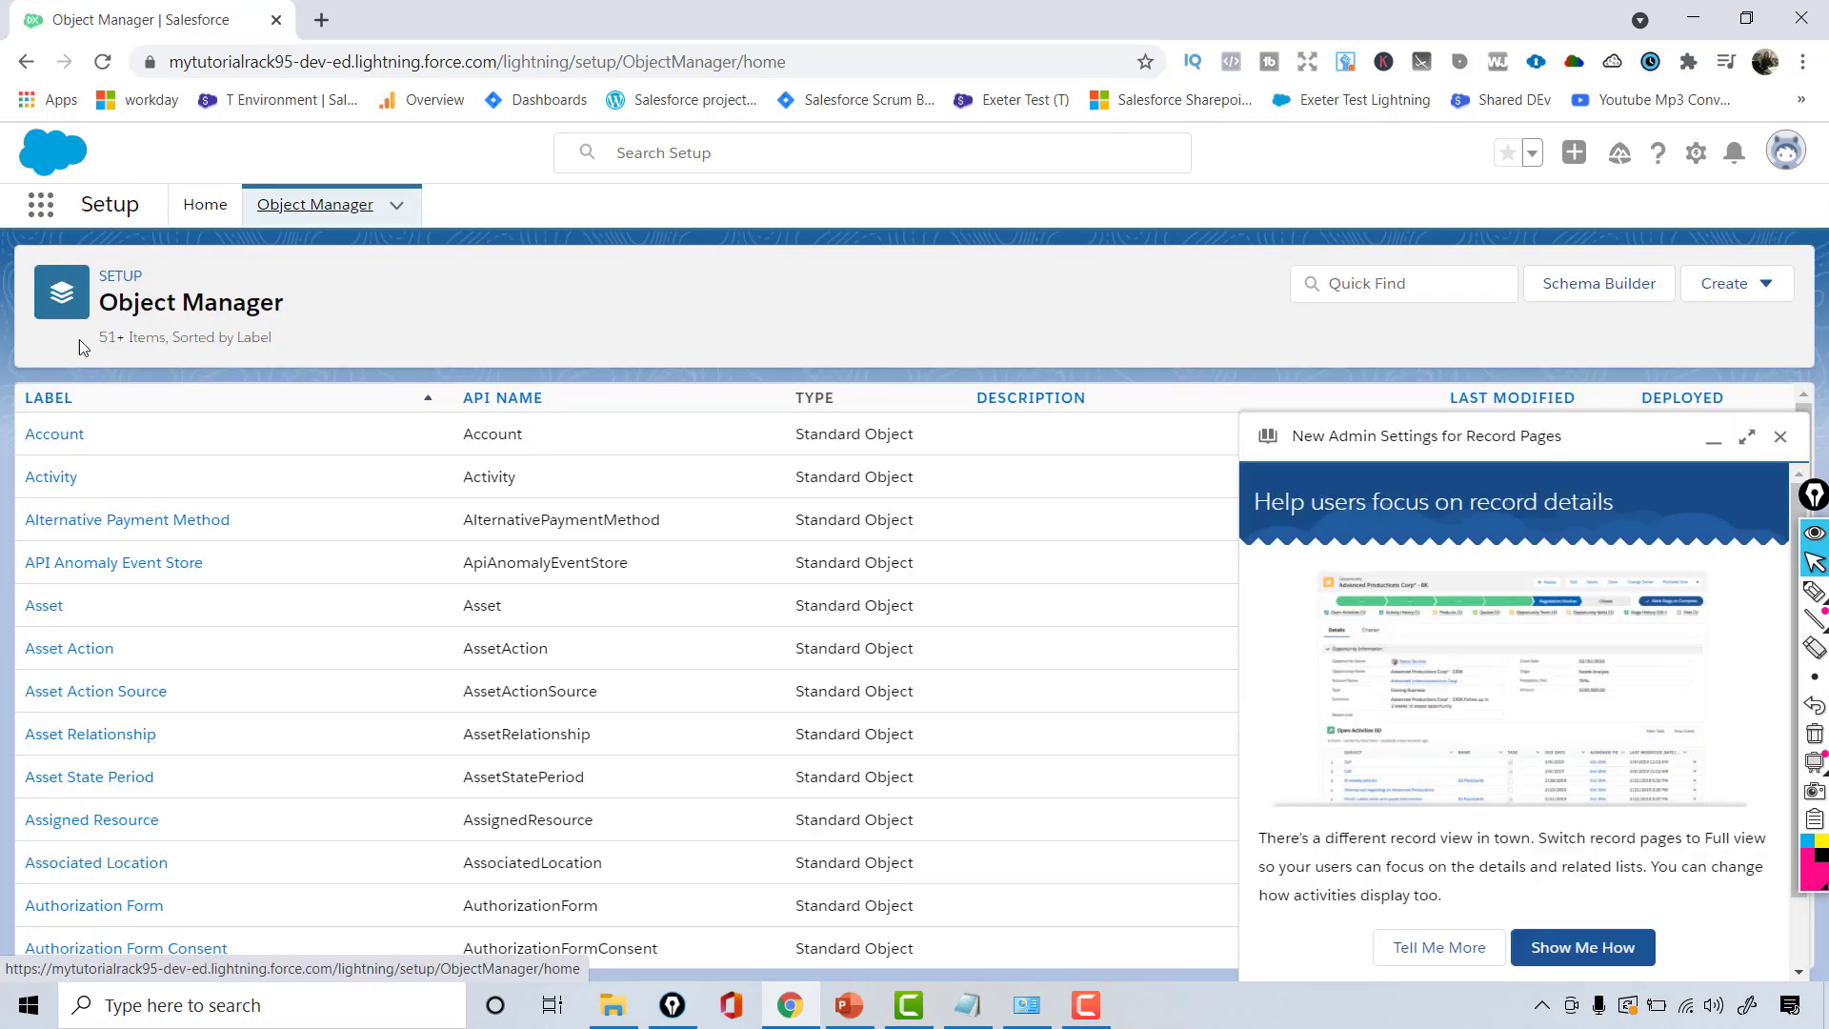
{"action": "left_click", "coordinate": [1779, 436]}
{"action": "left_click_drag", "start_coordinate": [1813, 446], "coordinate": [1815, 562]}
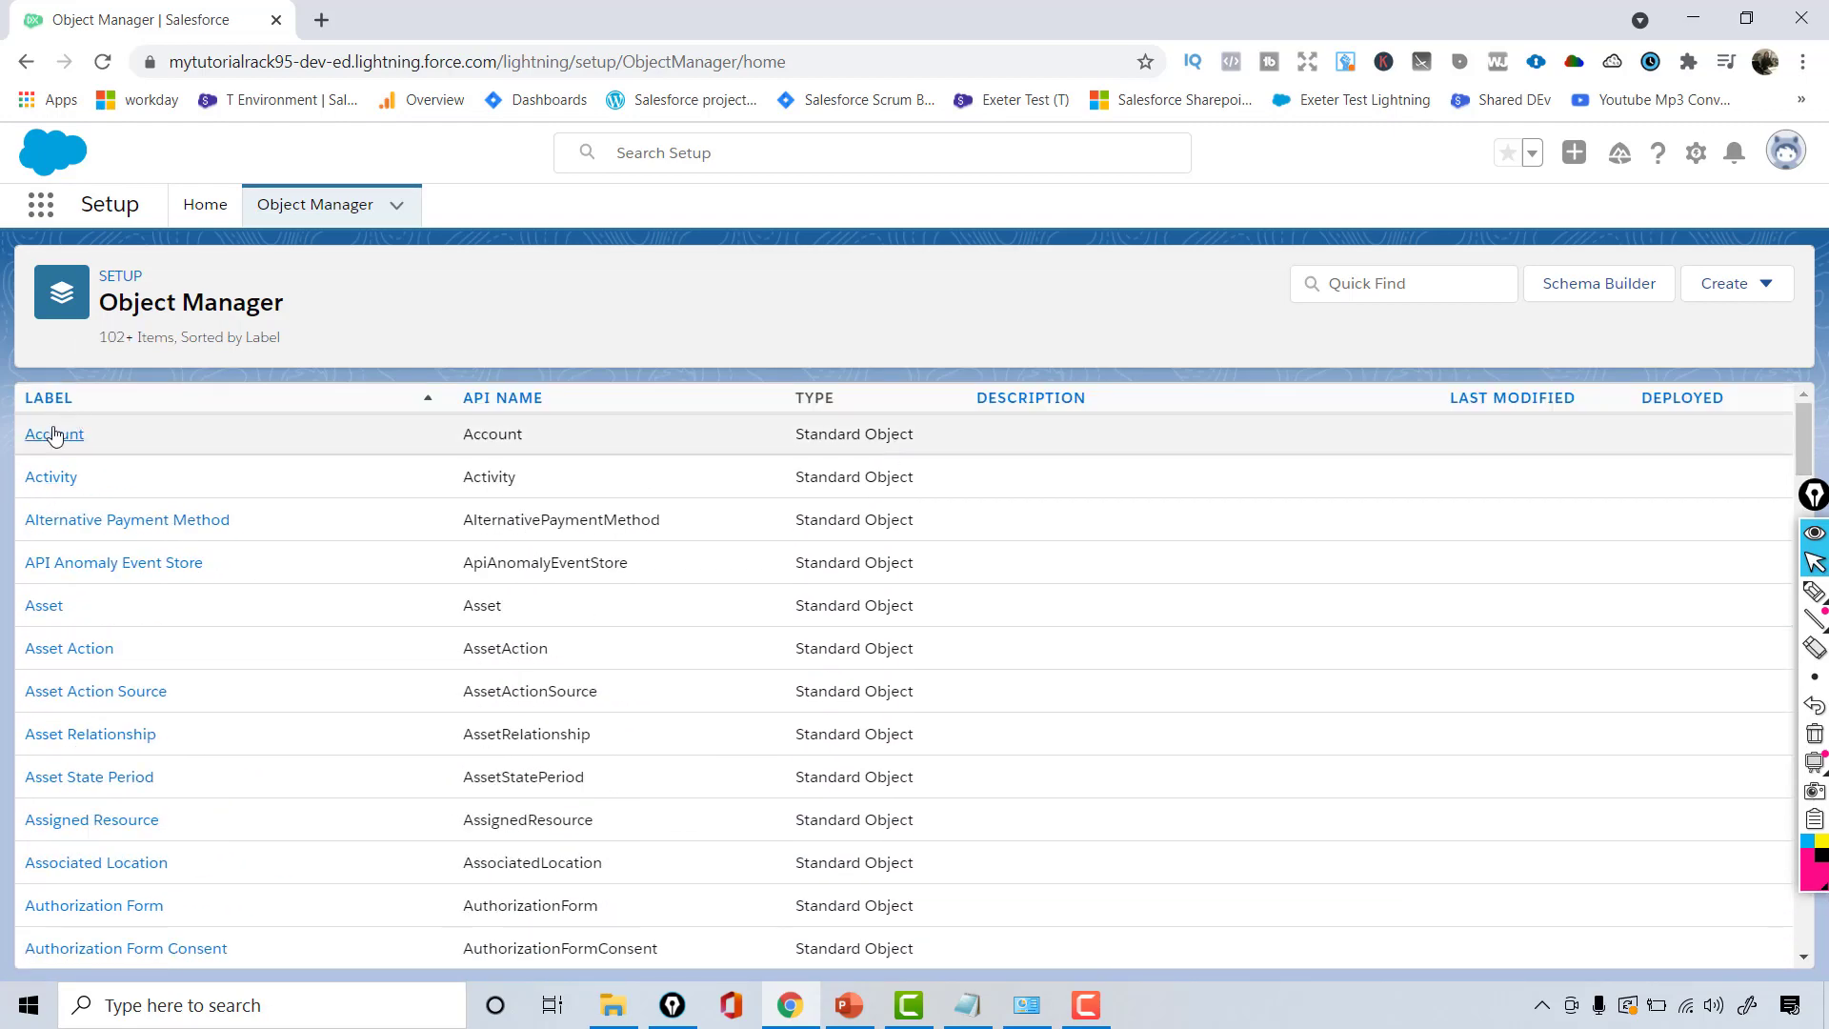
Search the Object Manager for "lead" and open the Lead object to examine its details and available settings.
{"action": "left_click", "coordinate": [1414, 277]}
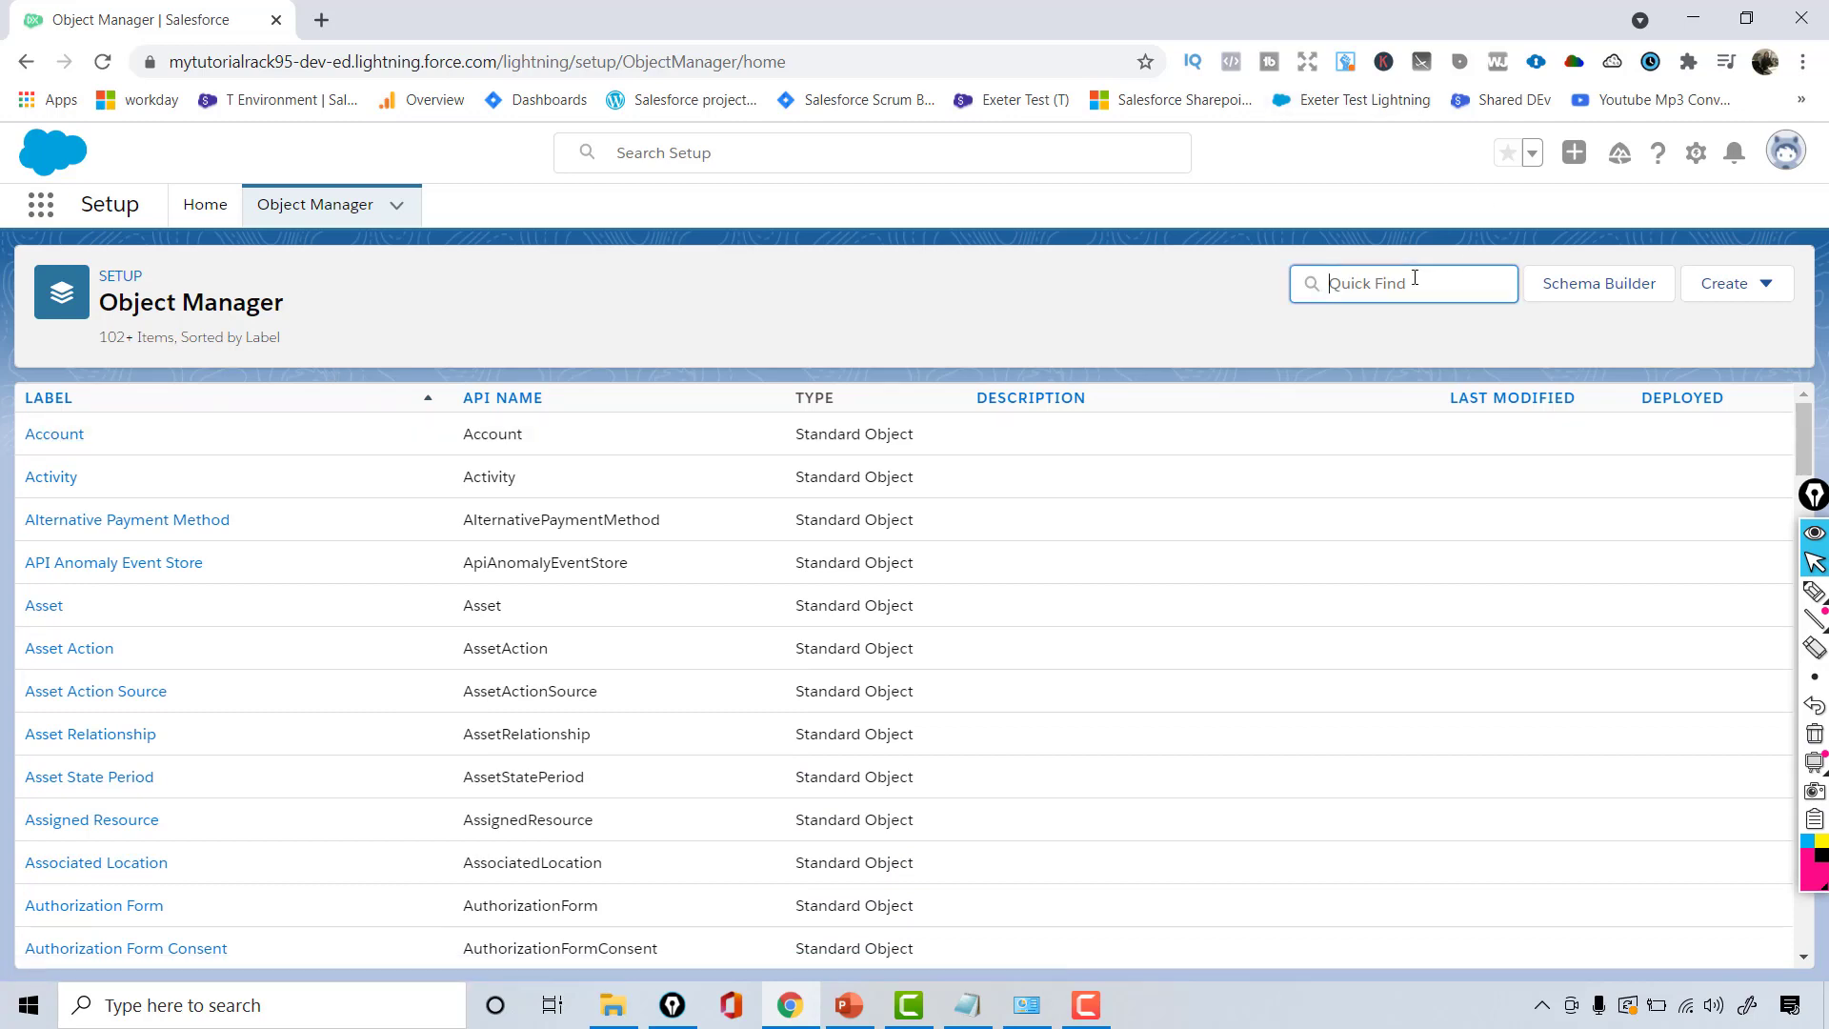
{"action": "type", "text": "lead"}
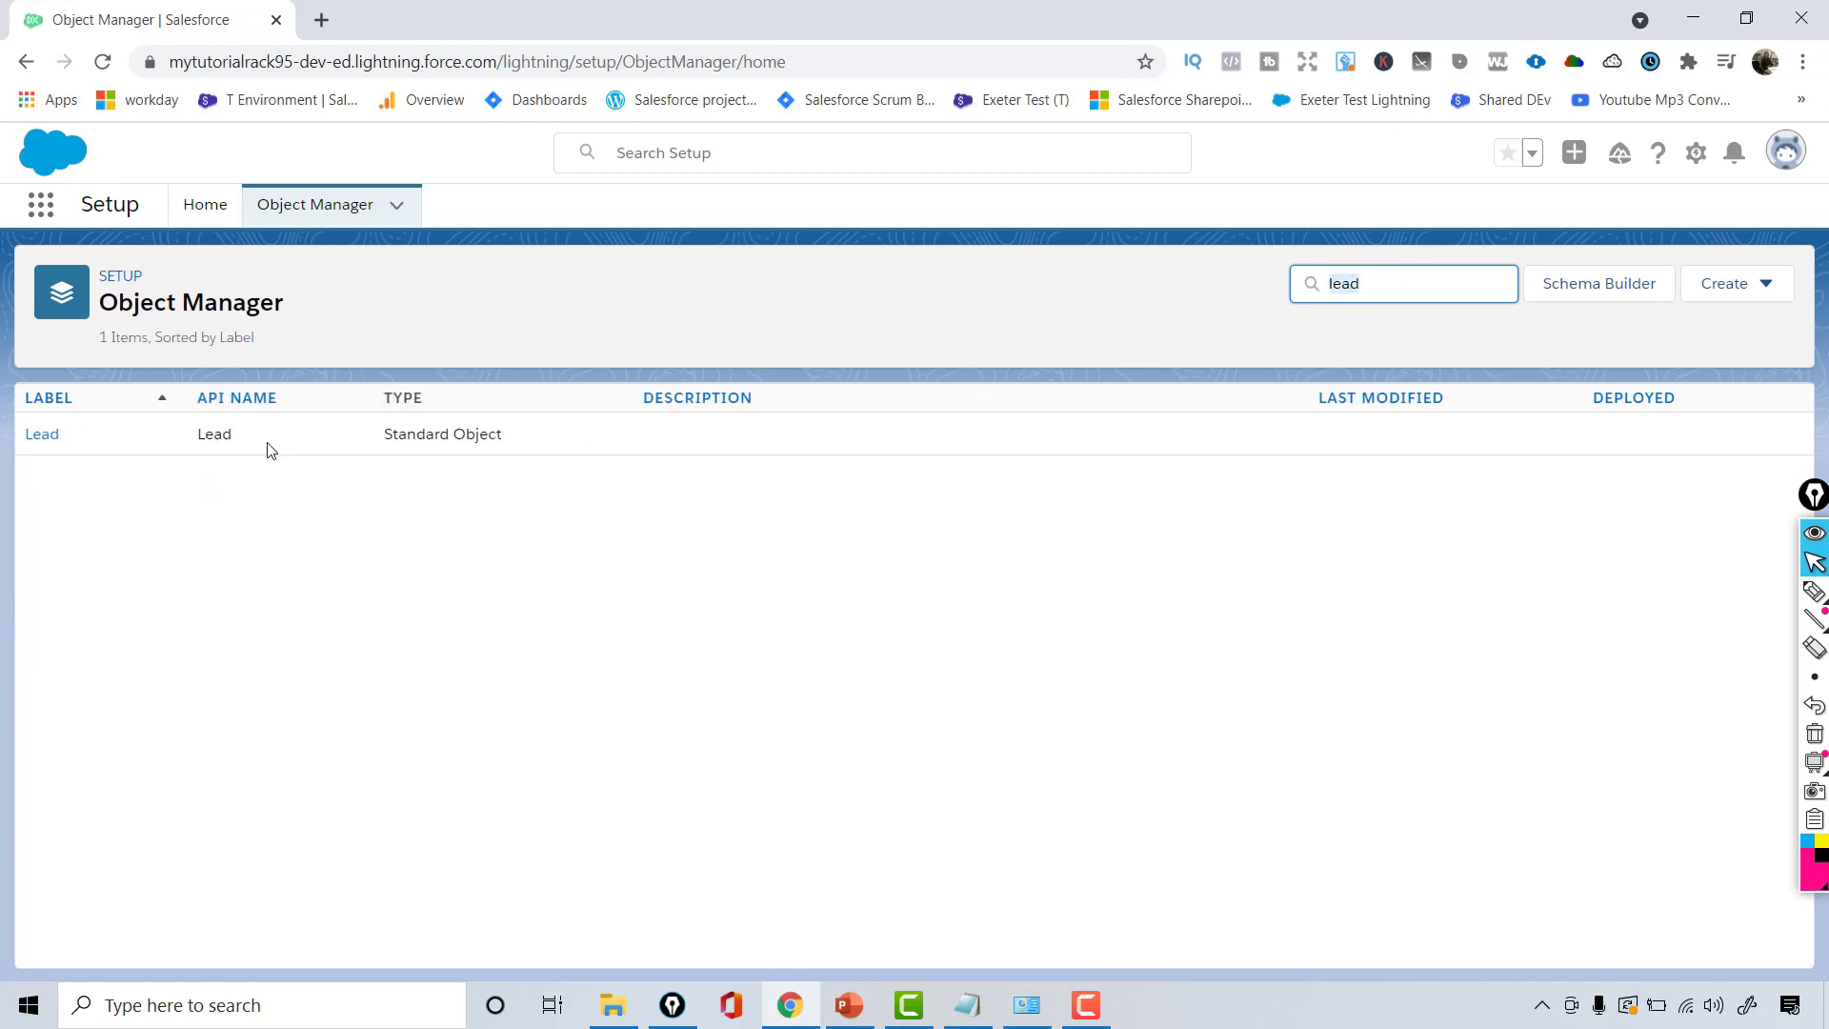
{"action": "left_click", "coordinate": [35, 437]}
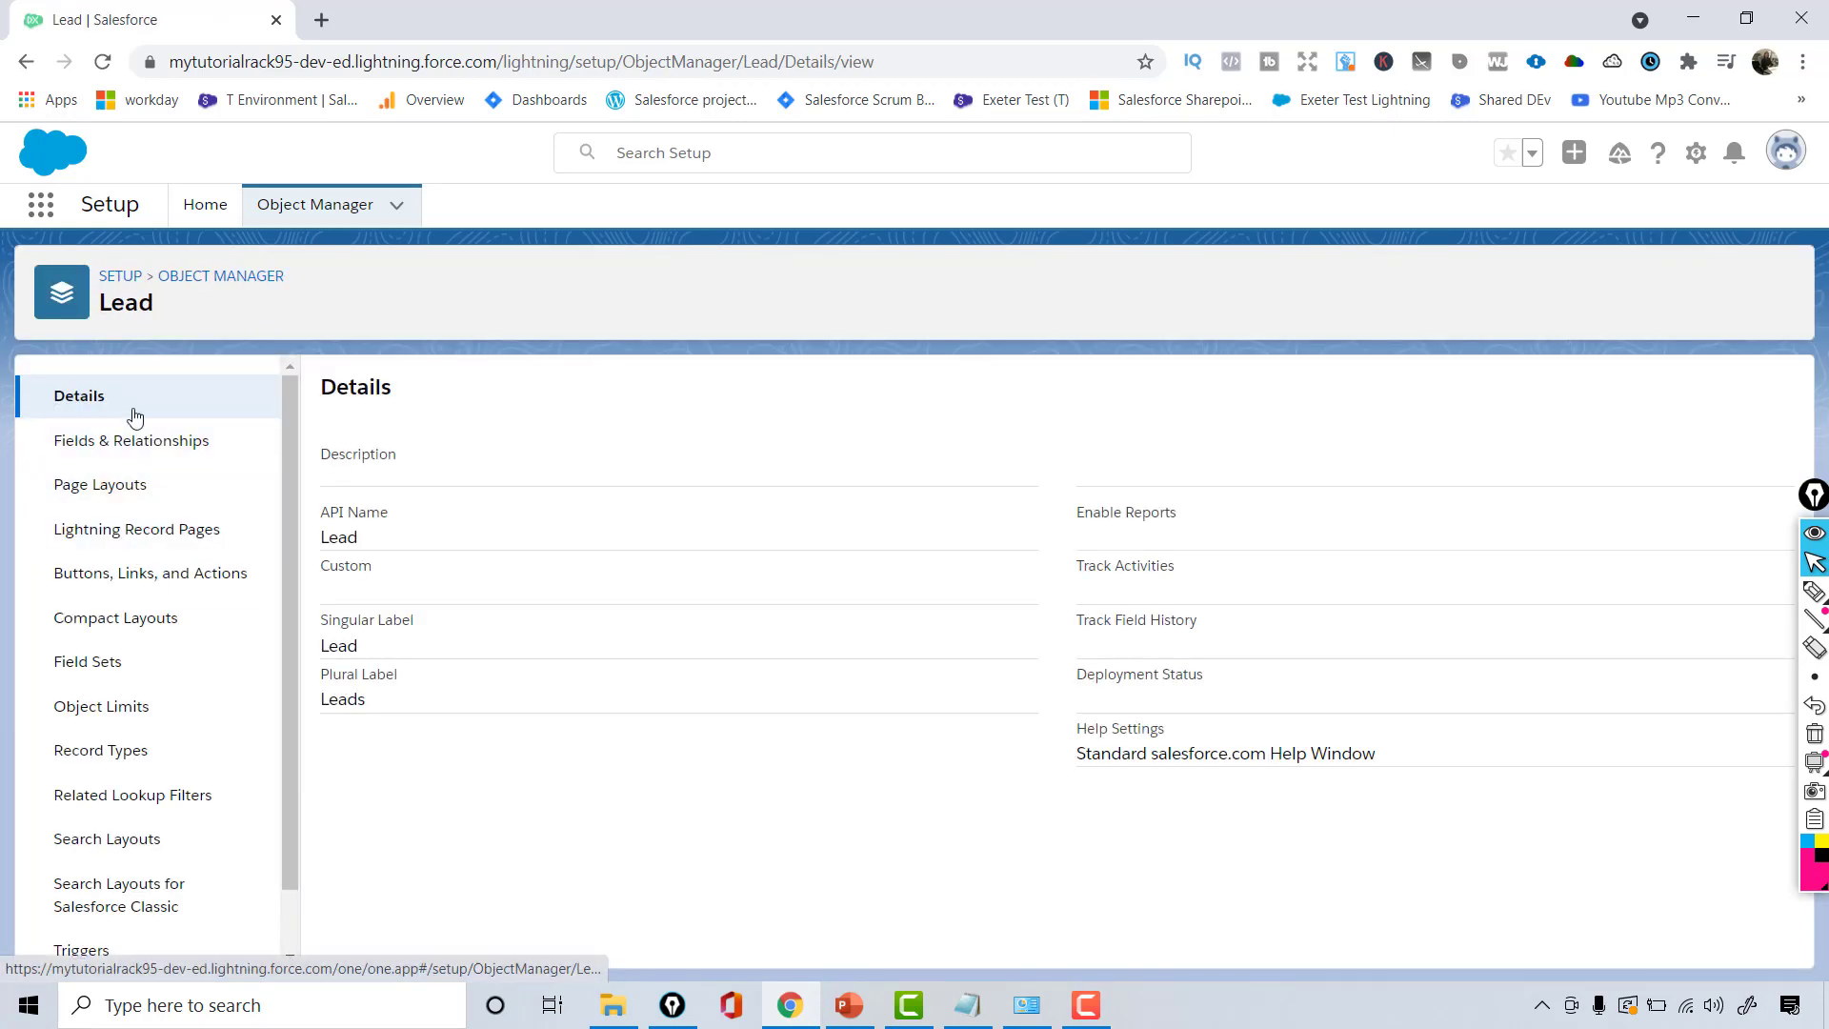
{"action": "scroll", "coordinate": [307, 447], "scroll_direction": "down", "scroll_amount": 2}
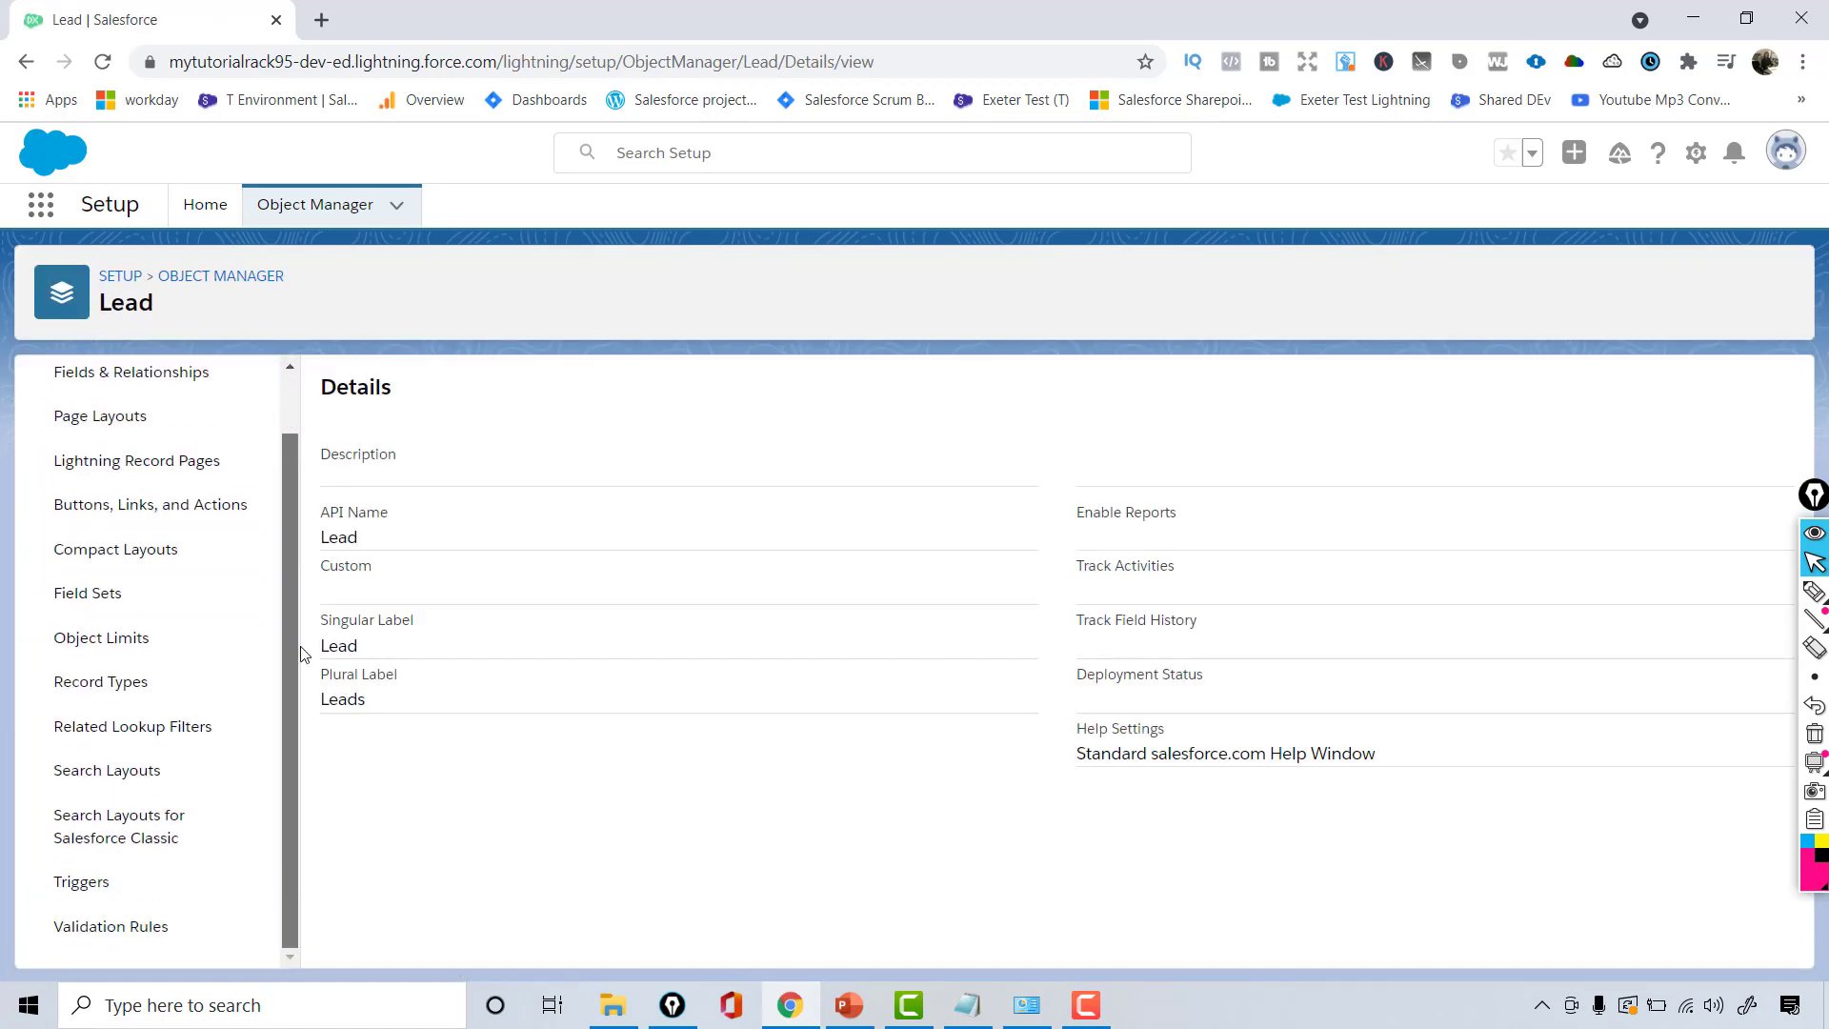
{"action": "scroll", "coordinate": [314, 448], "scroll_direction": "up", "scroll_amount": 2}
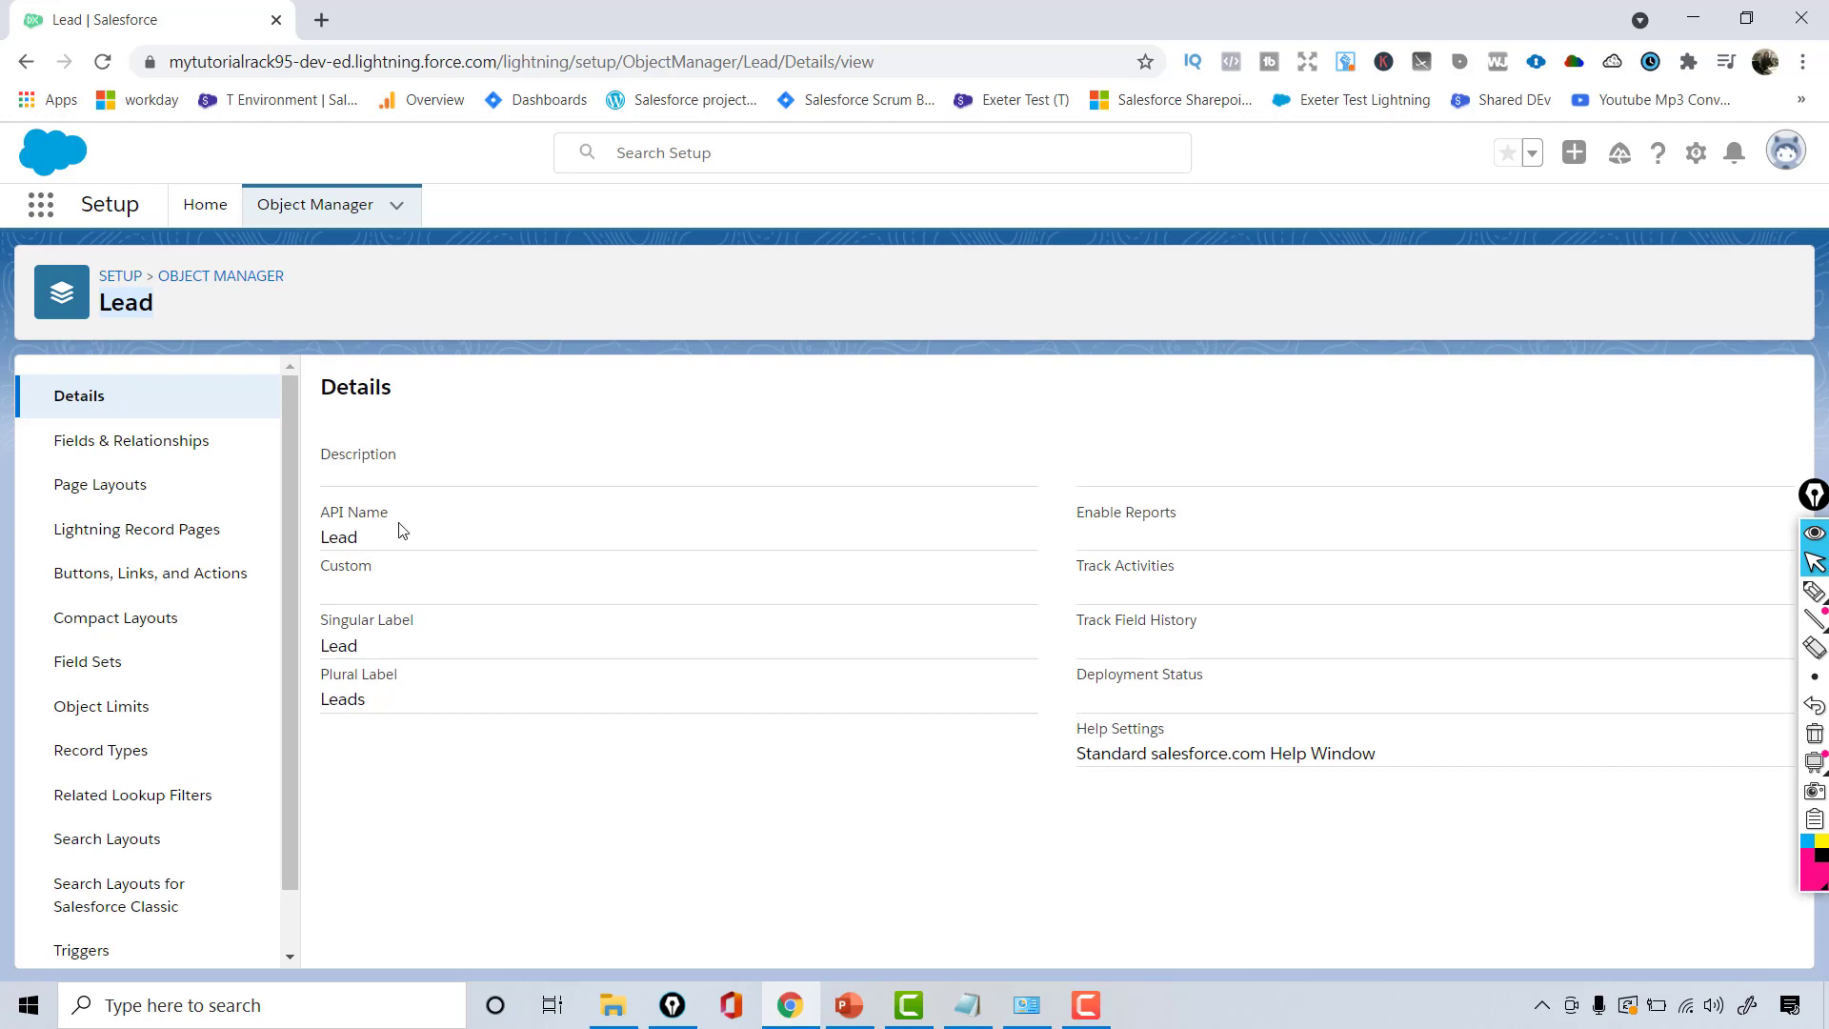
Review the Lead object's Fields & Relationships and open the form for a new custom field.
{"action": "left_click", "coordinate": [101, 450]}
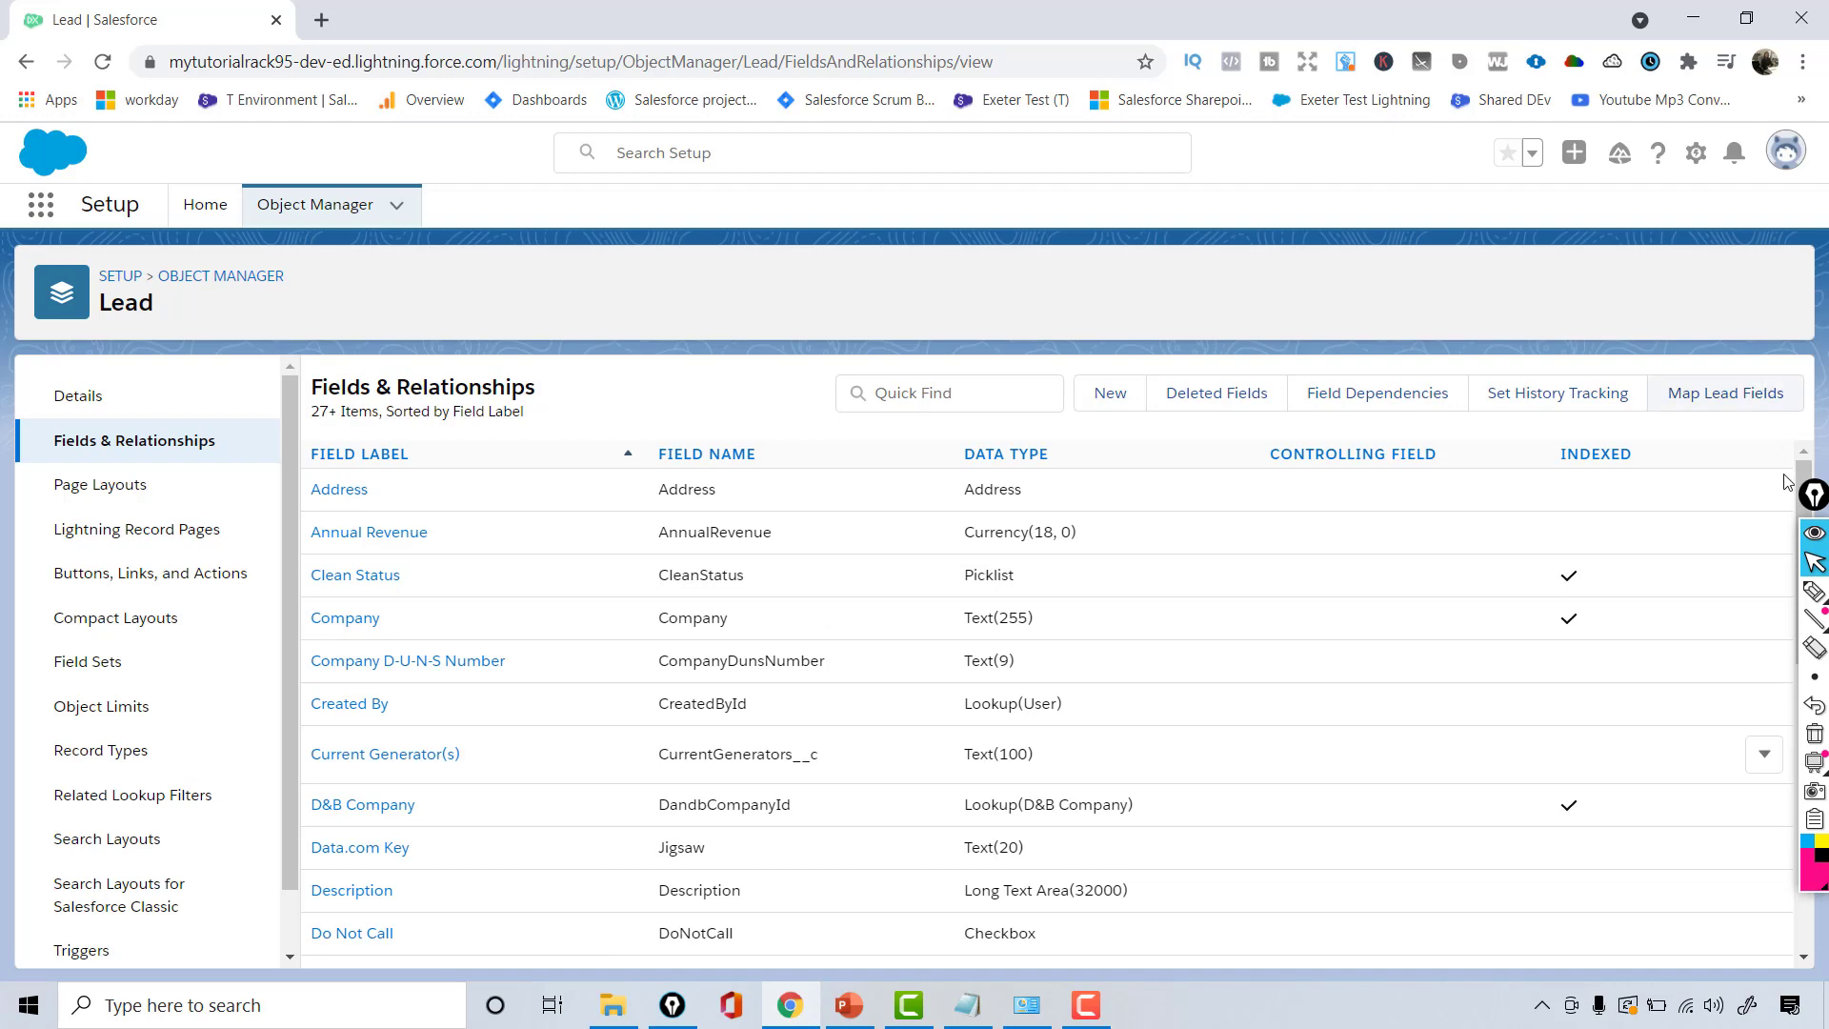
{"action": "scroll", "coordinate": [1805, 491], "scroll_direction": "down", "scroll_amount": 2}
{"action": "scroll", "coordinate": [1804, 491], "scroll_direction": "down", "scroll_amount": 4}
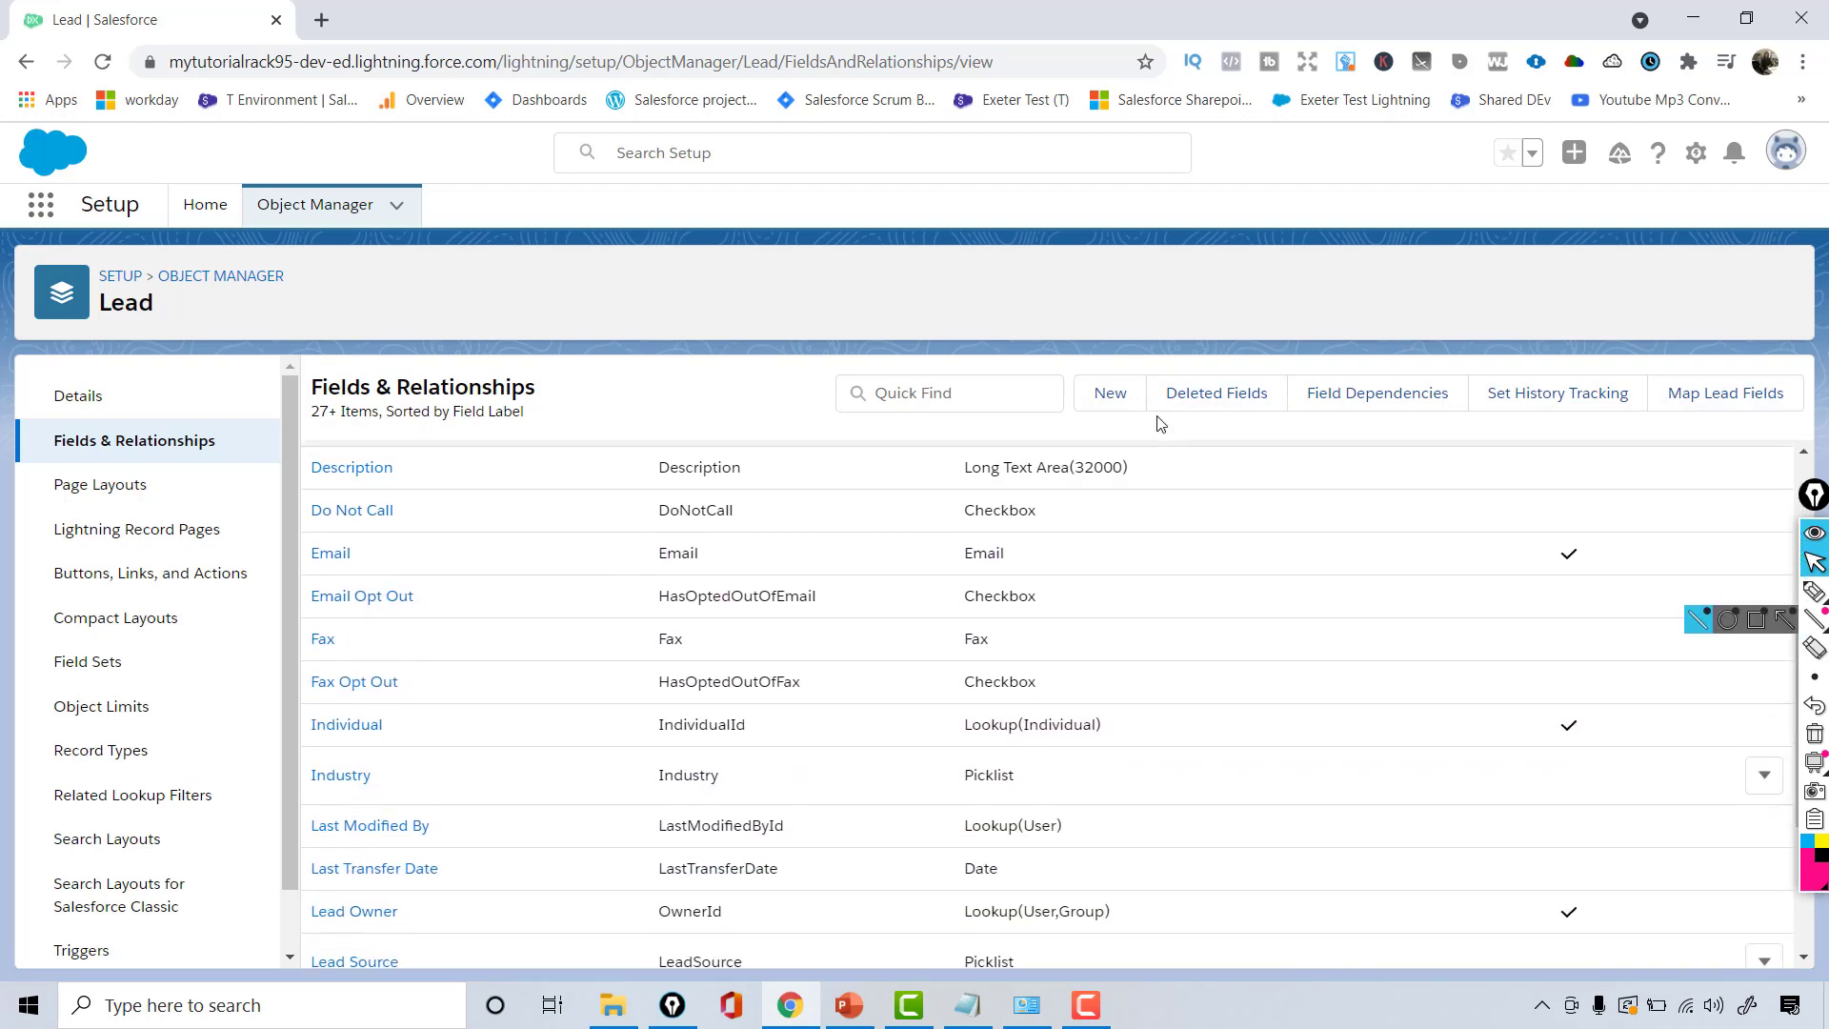
{"action": "left_click", "coordinate": [1110, 398]}
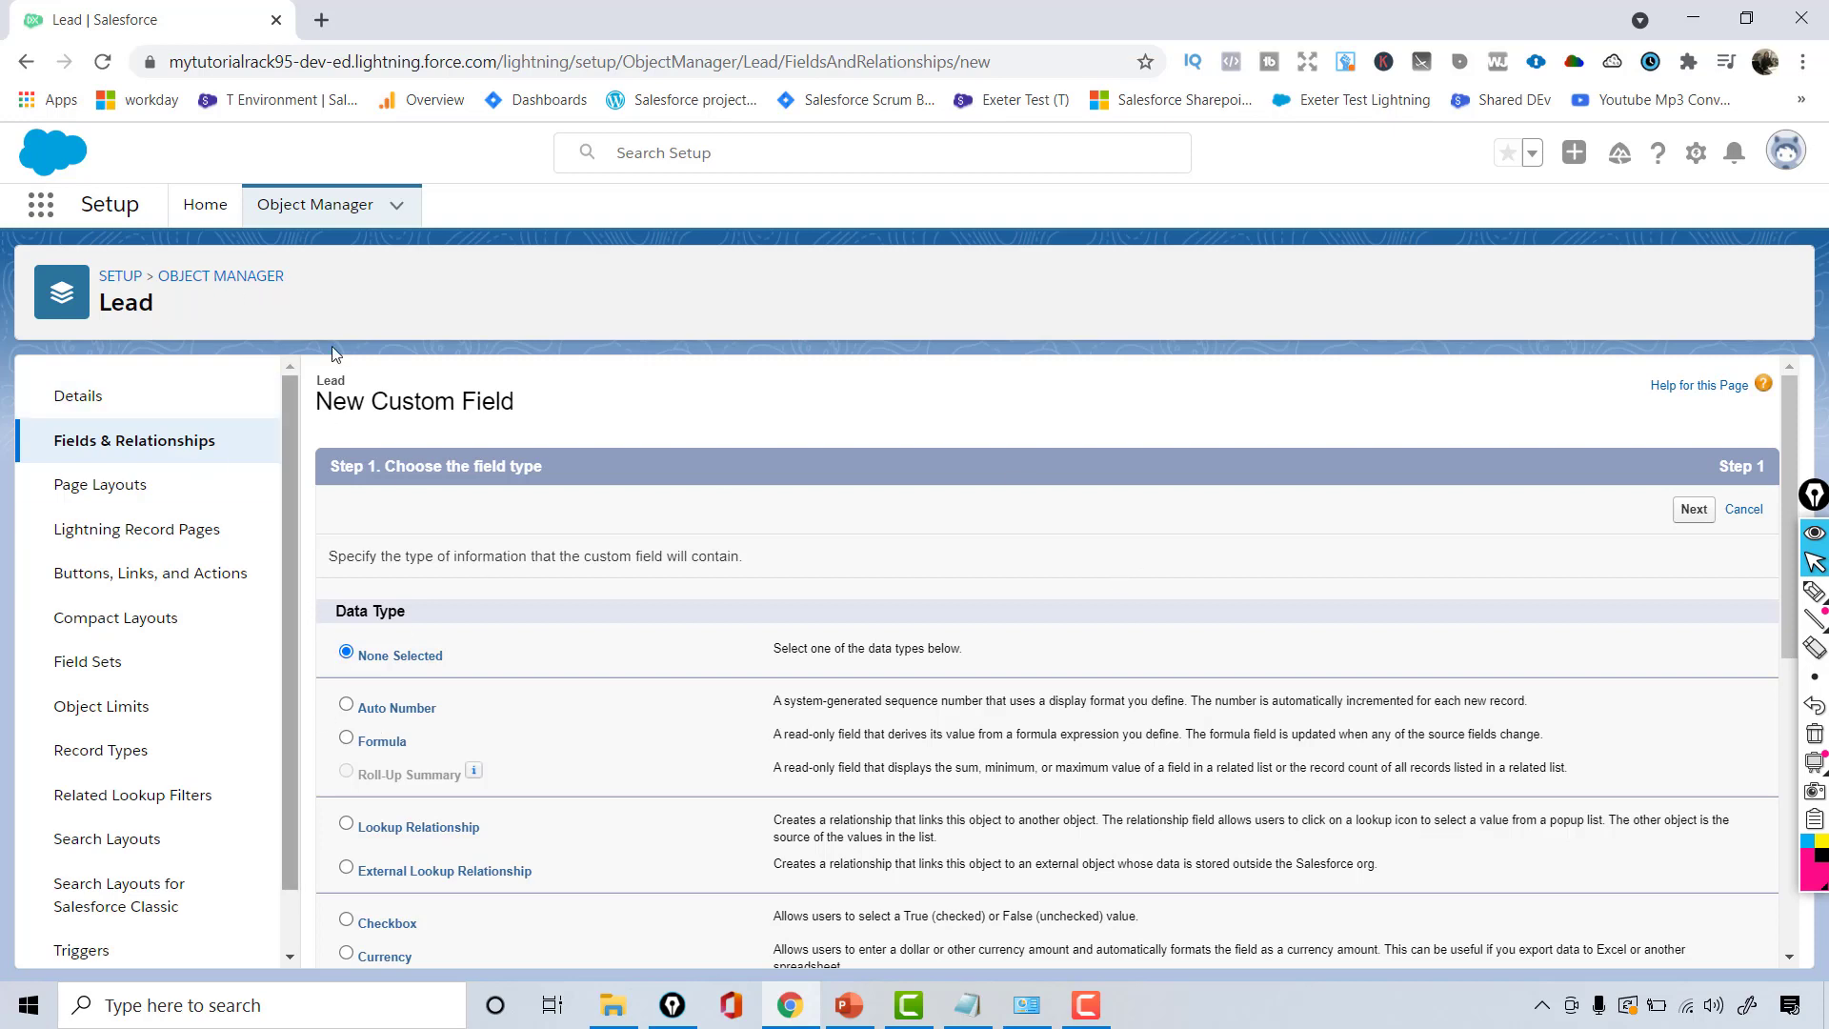
Return to the Object Manager's object list and start creating a new custom object.
{"action": "left_click", "coordinate": [316, 206]}
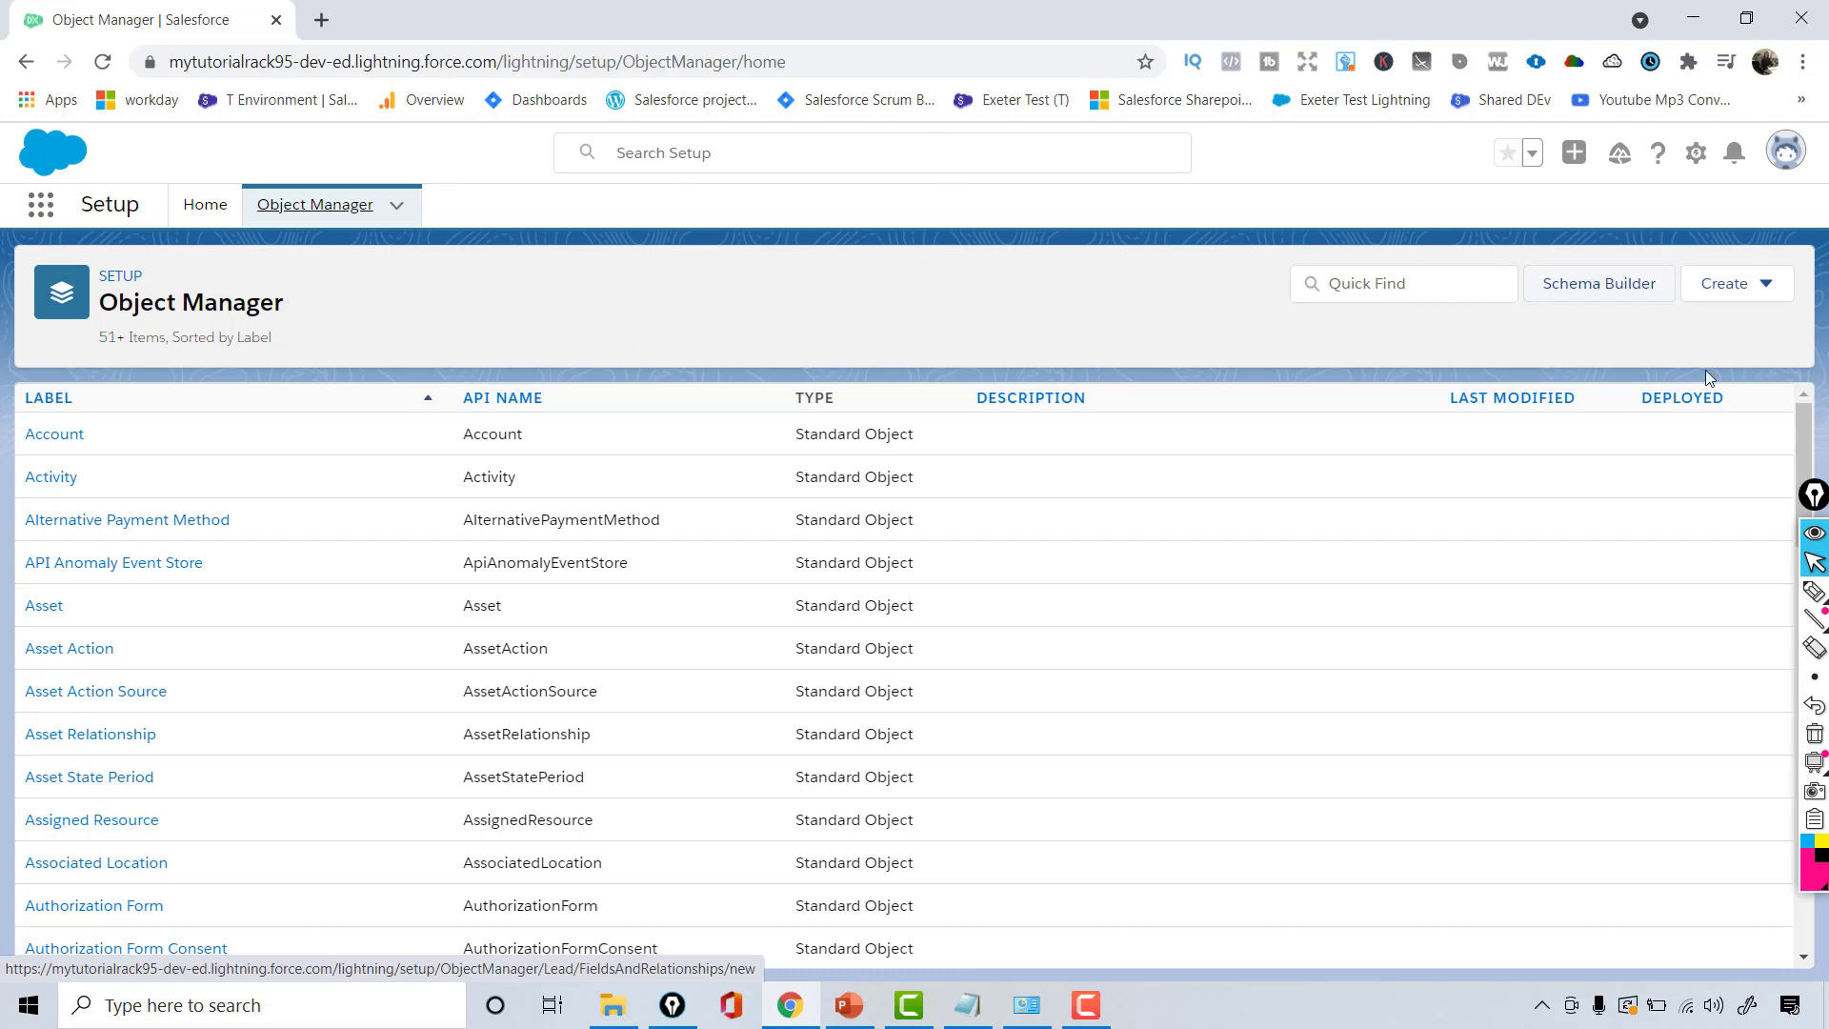
{"action": "left_click", "coordinate": [1762, 286]}
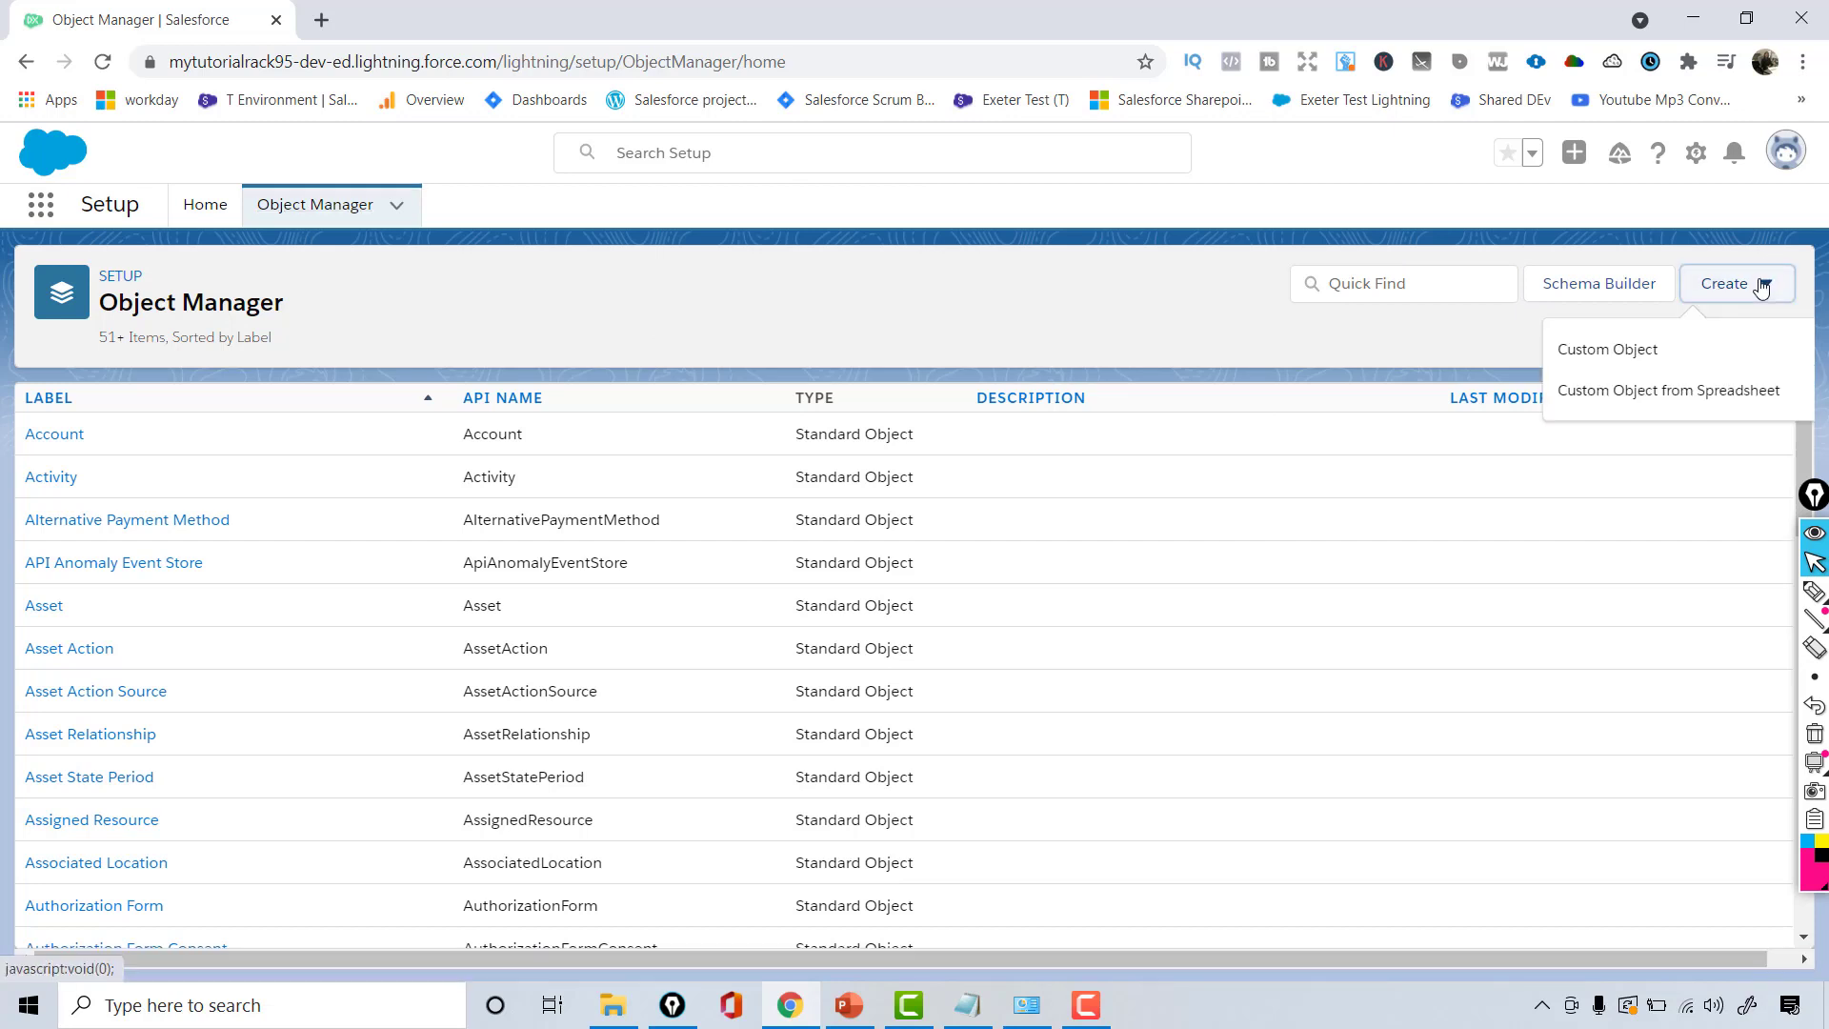
{"action": "left_click", "coordinate": [1632, 366]}
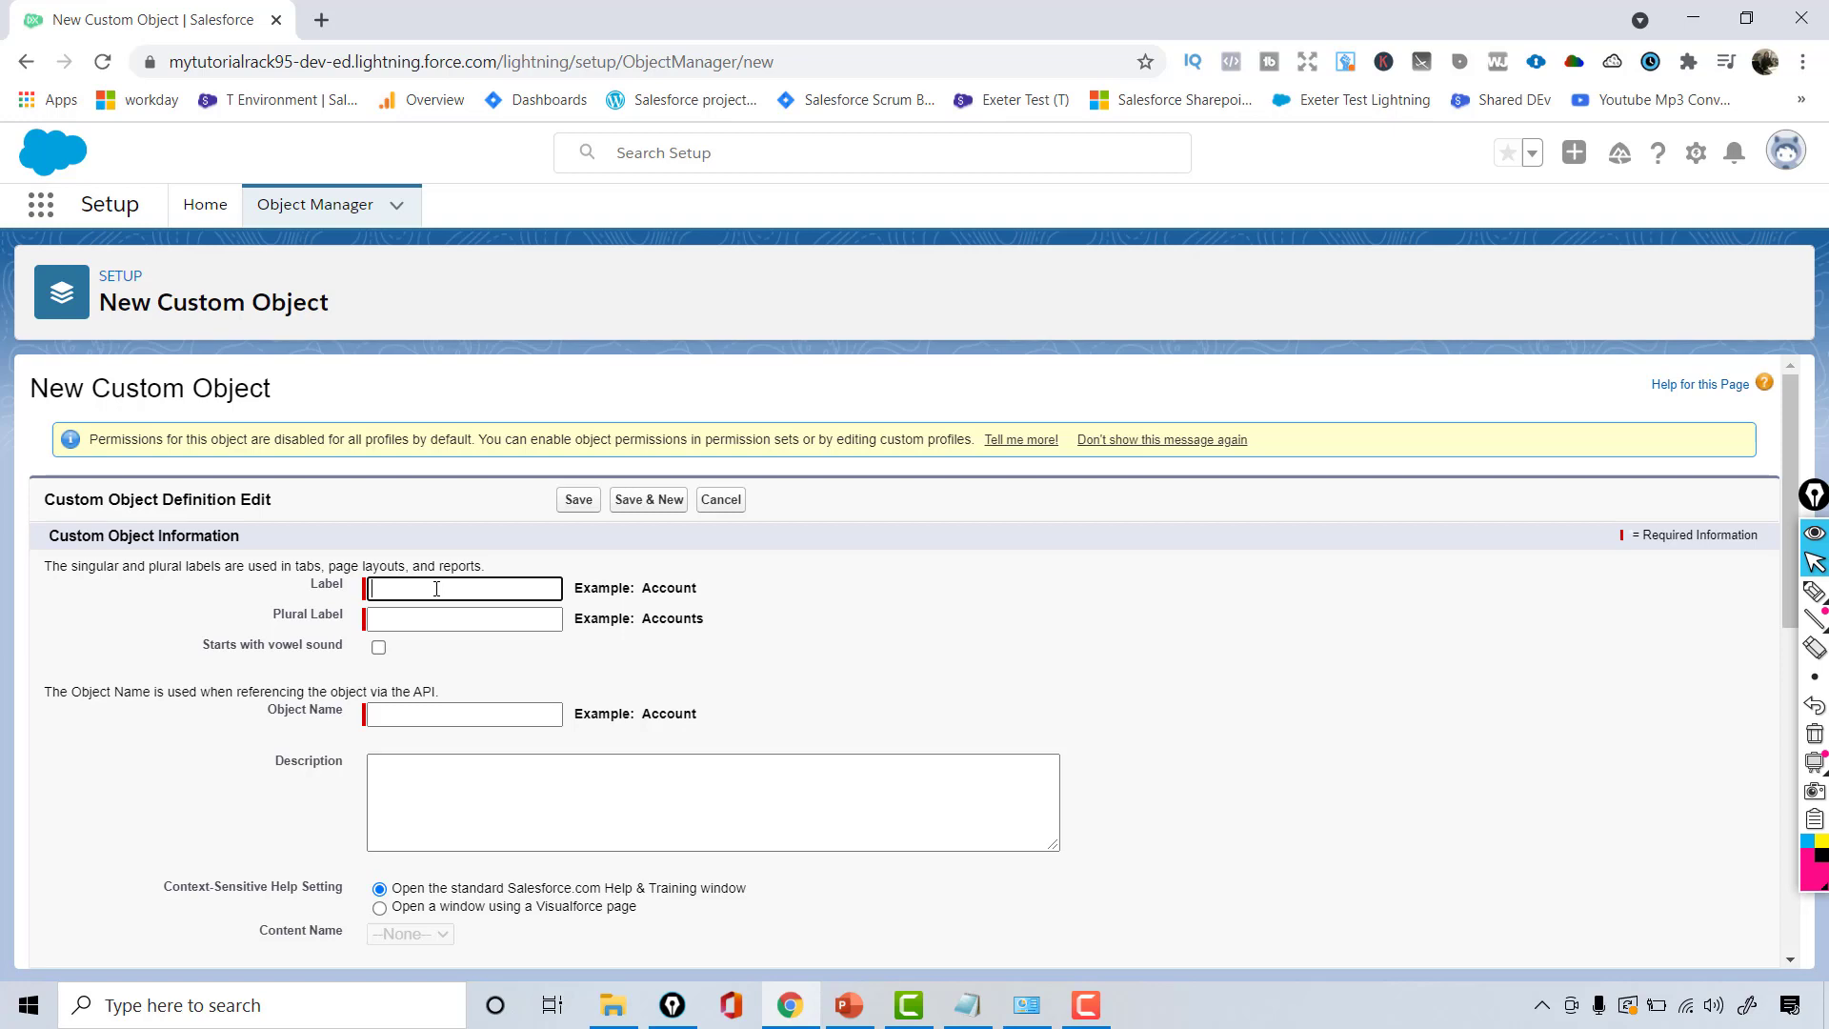
Enter Employee as the custom object's label and Employees as its plural label.
{"action": "type", "text": "mployee"}
{"action": "key", "text": "Tab"}
{"action": "left_click_drag", "start_coordinate": [283, 620], "coordinate": [362, 617]}
{"action": "left_click", "coordinate": [508, 619]}
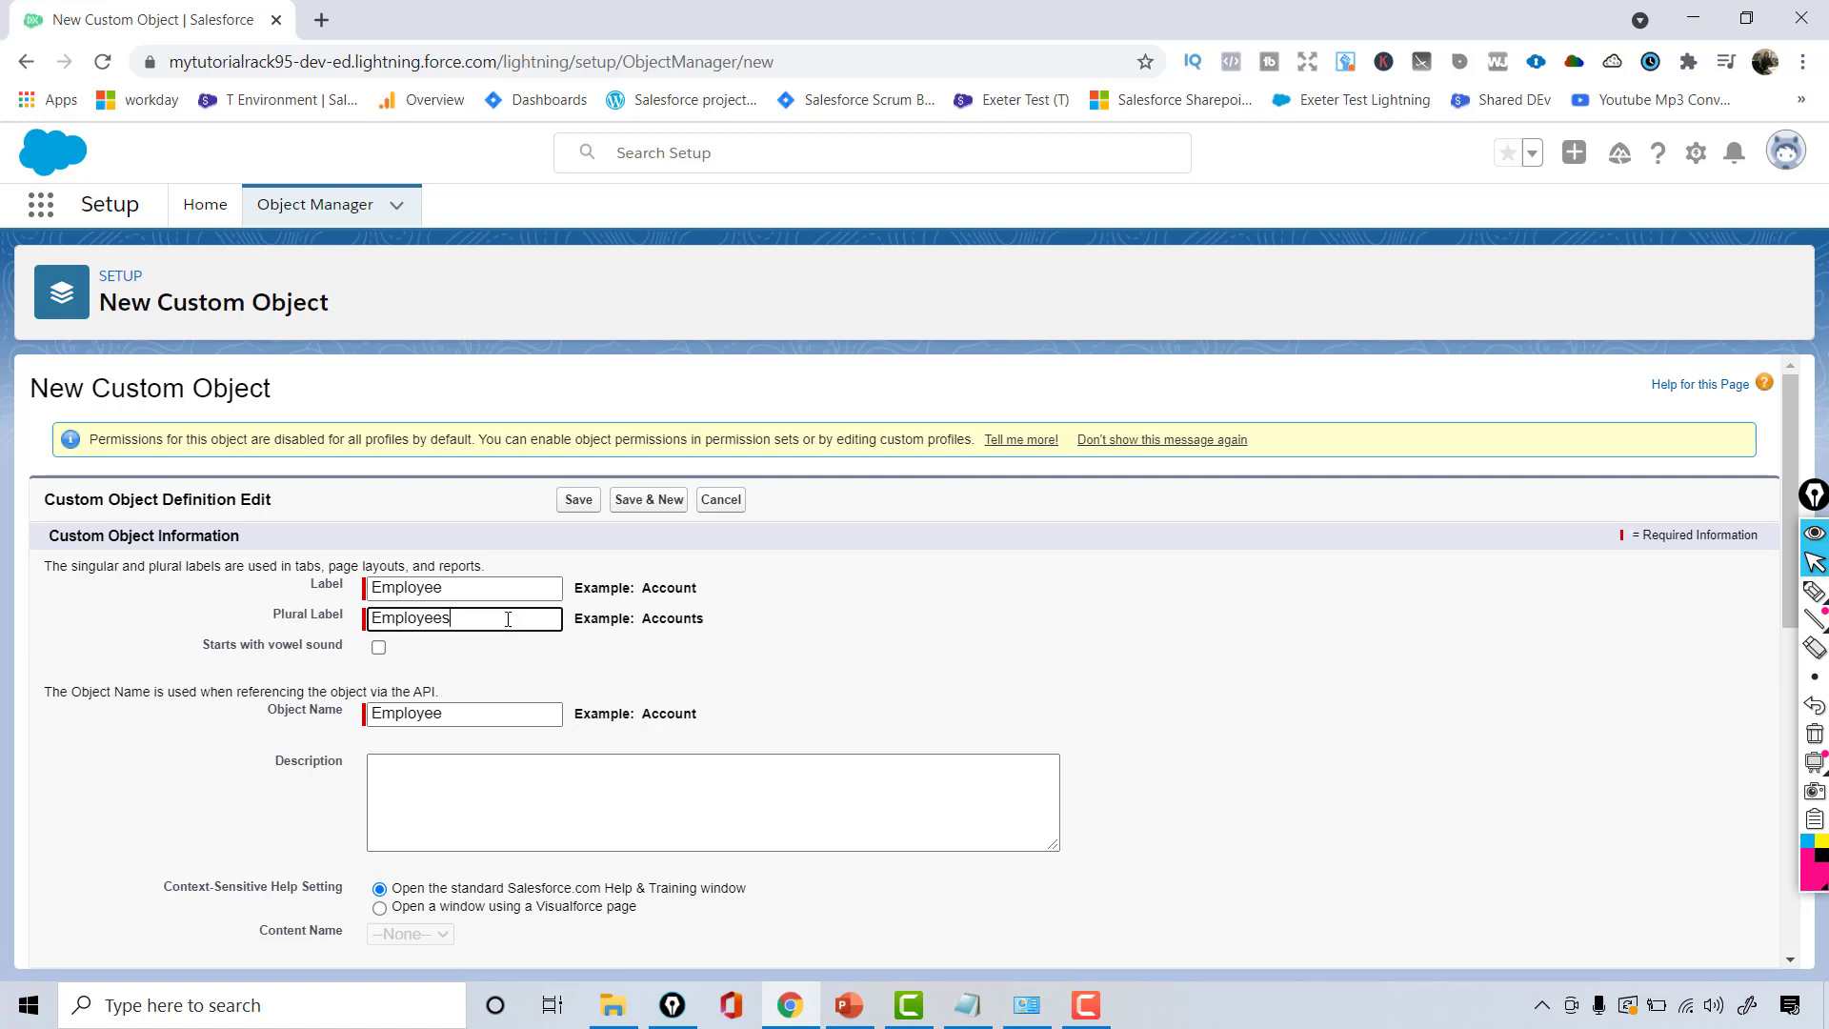
{"action": "type", "text": "s"}
{"action": "left_click_drag", "start_coordinate": [1788, 480], "coordinate": [1775, 638]}
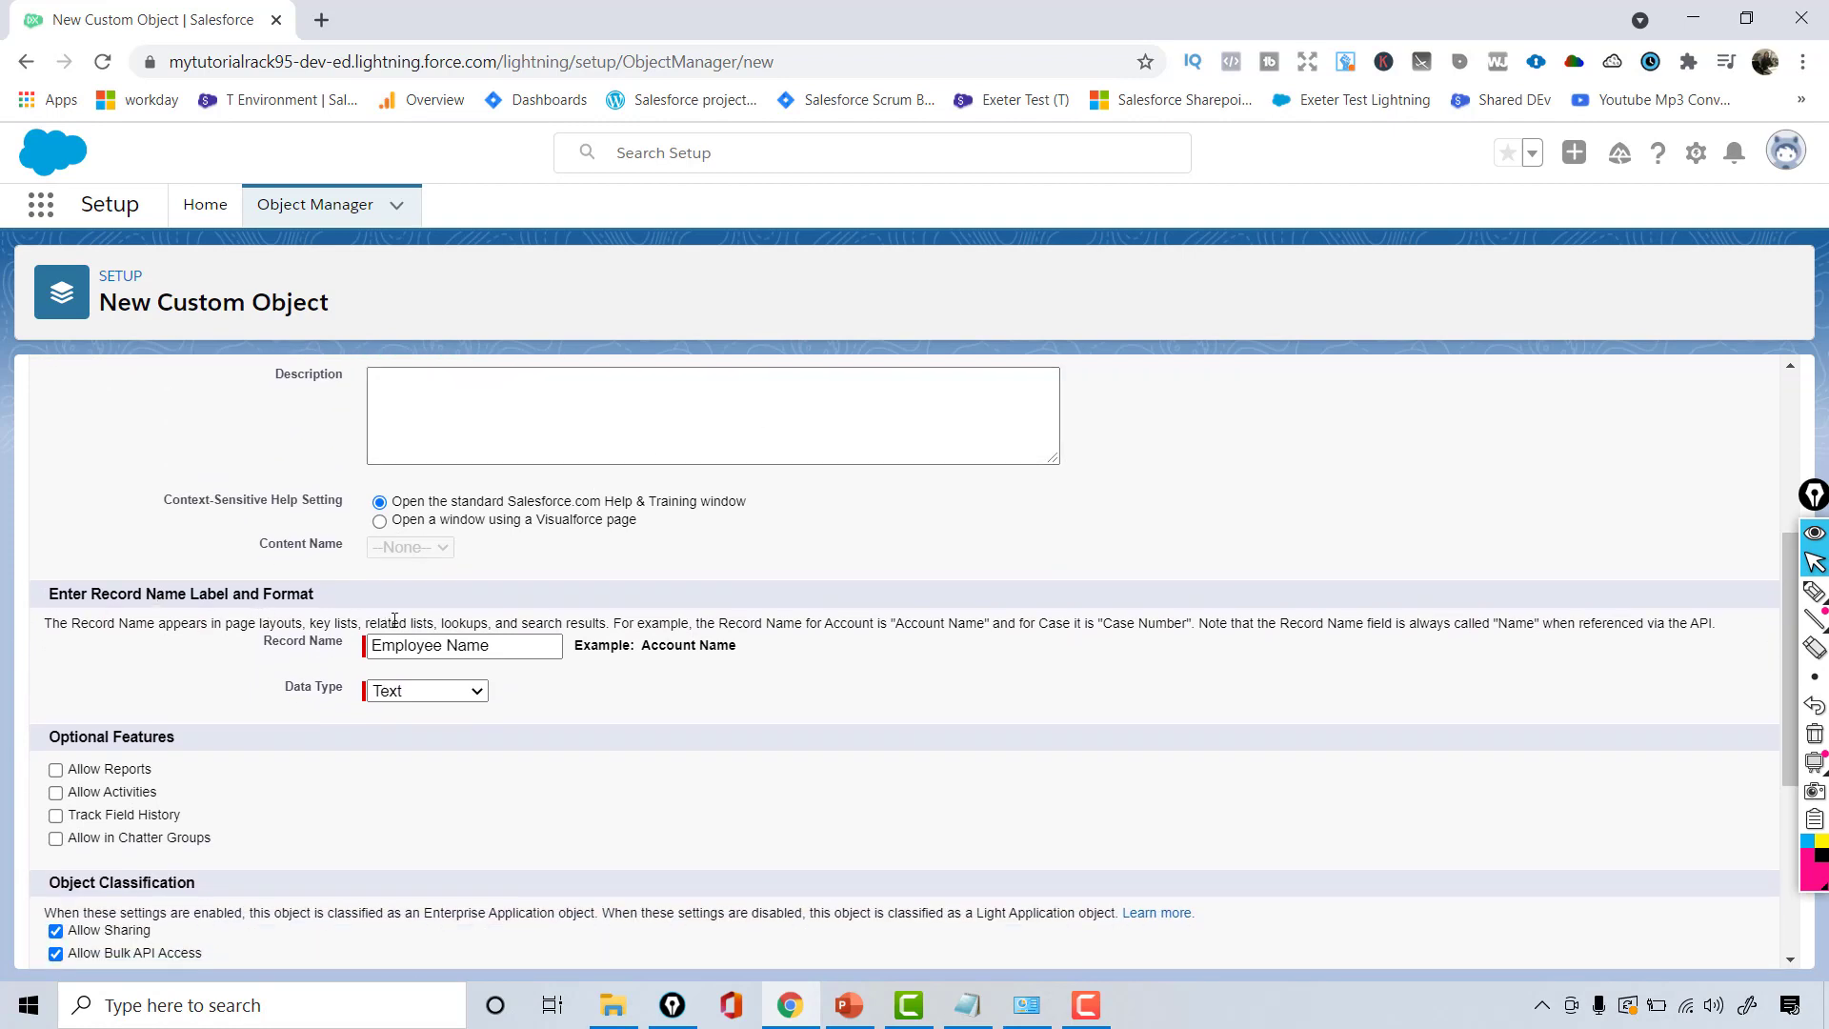
Enable reports, activities, field history tracking and Chatter groups for the Employee object, leaving its record name as Employee Name with the Text data type.
{"action": "left_click_drag", "start_coordinate": [369, 646], "coordinate": [507, 668]}
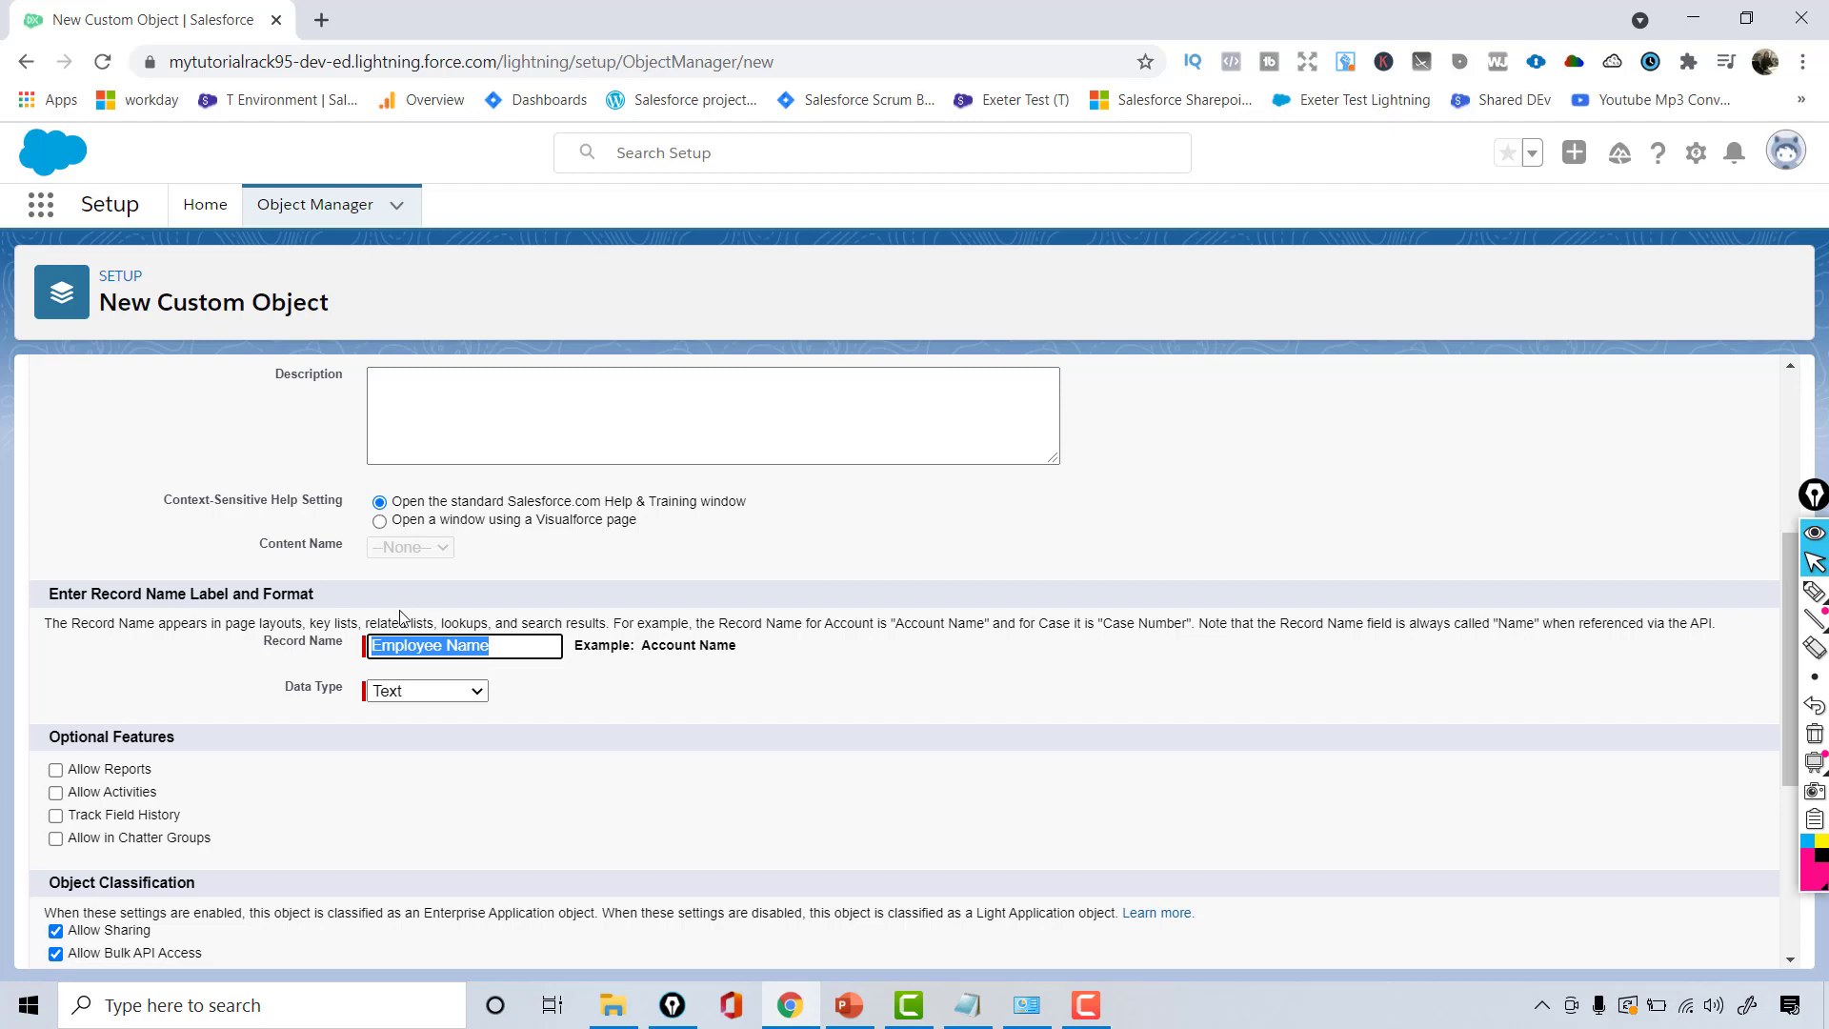
{"action": "left_click", "coordinate": [57, 771]}
{"action": "left_click", "coordinate": [56, 795]}
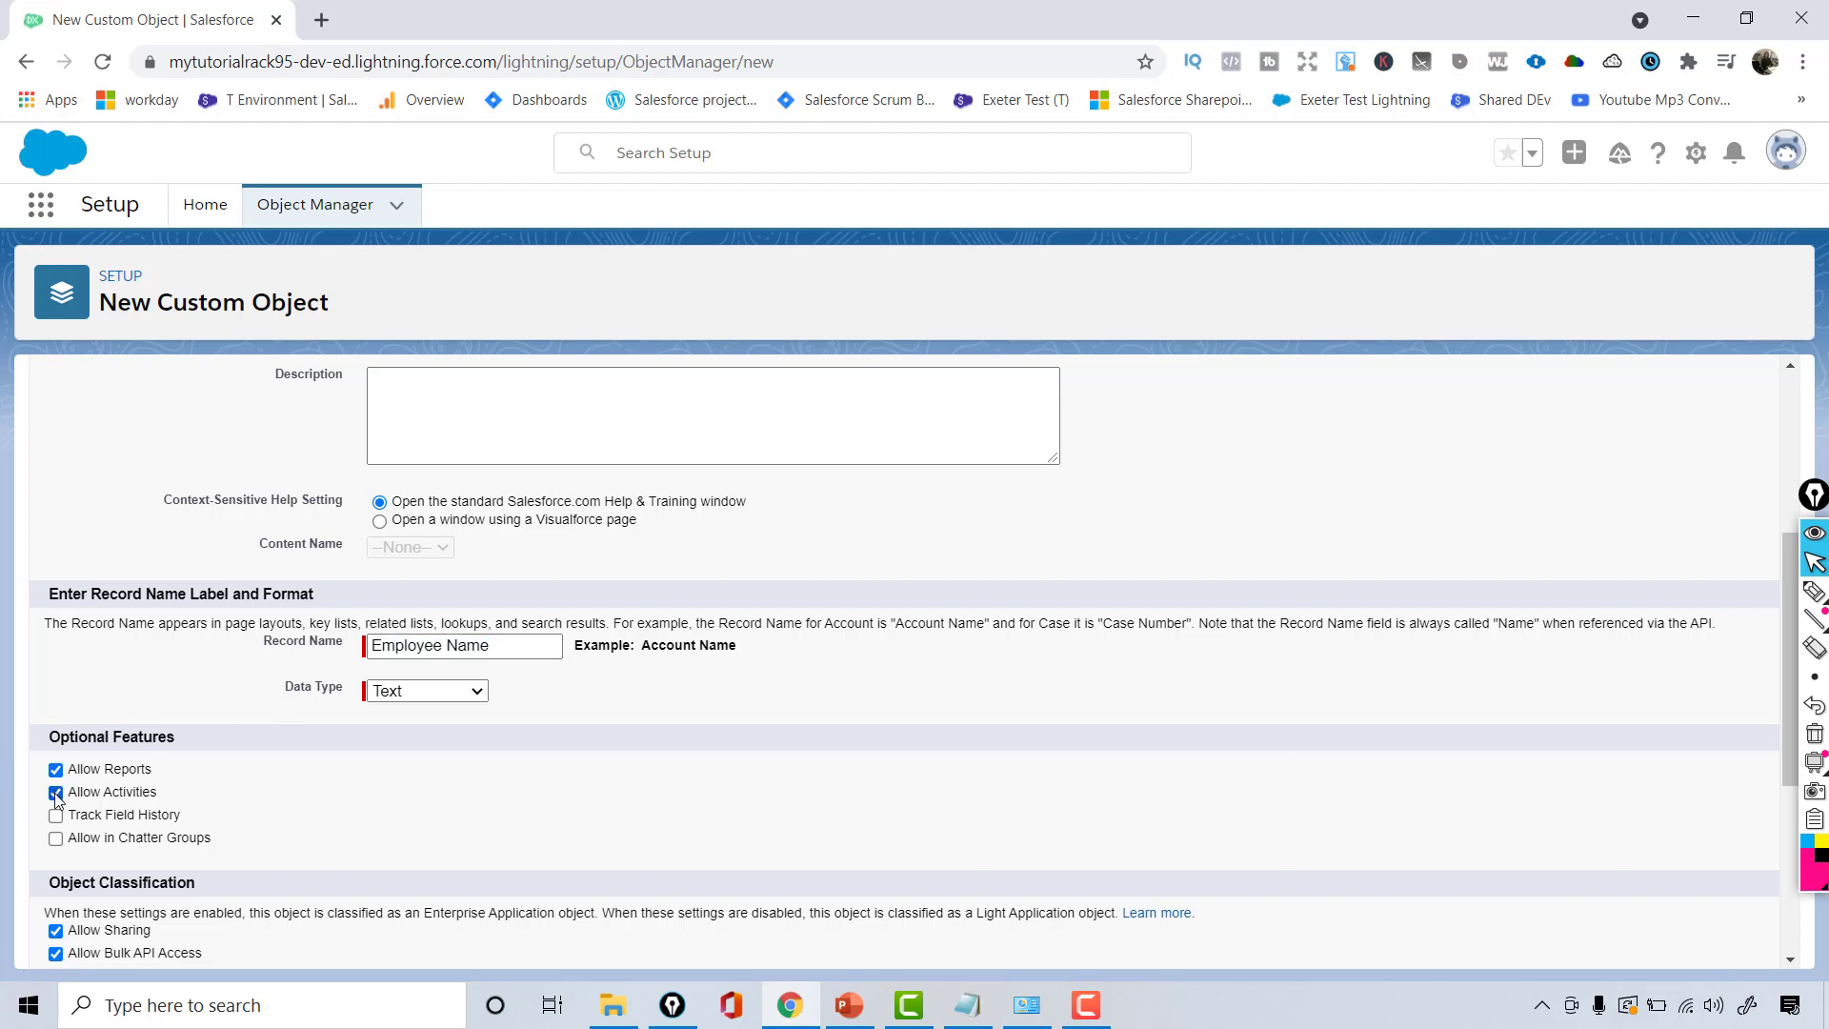
{"action": "left_click", "coordinate": [56, 816]}
{"action": "left_click", "coordinate": [56, 839]}
Set the New Custom Tab Wizard to launch after saving, and save the Employee custom object.
{"action": "scroll", "coordinate": [1796, 724], "scroll_direction": "down", "scroll_amount": 3}
{"action": "scroll", "coordinate": [1796, 776], "scroll_direction": "down", "scroll_amount": 1}
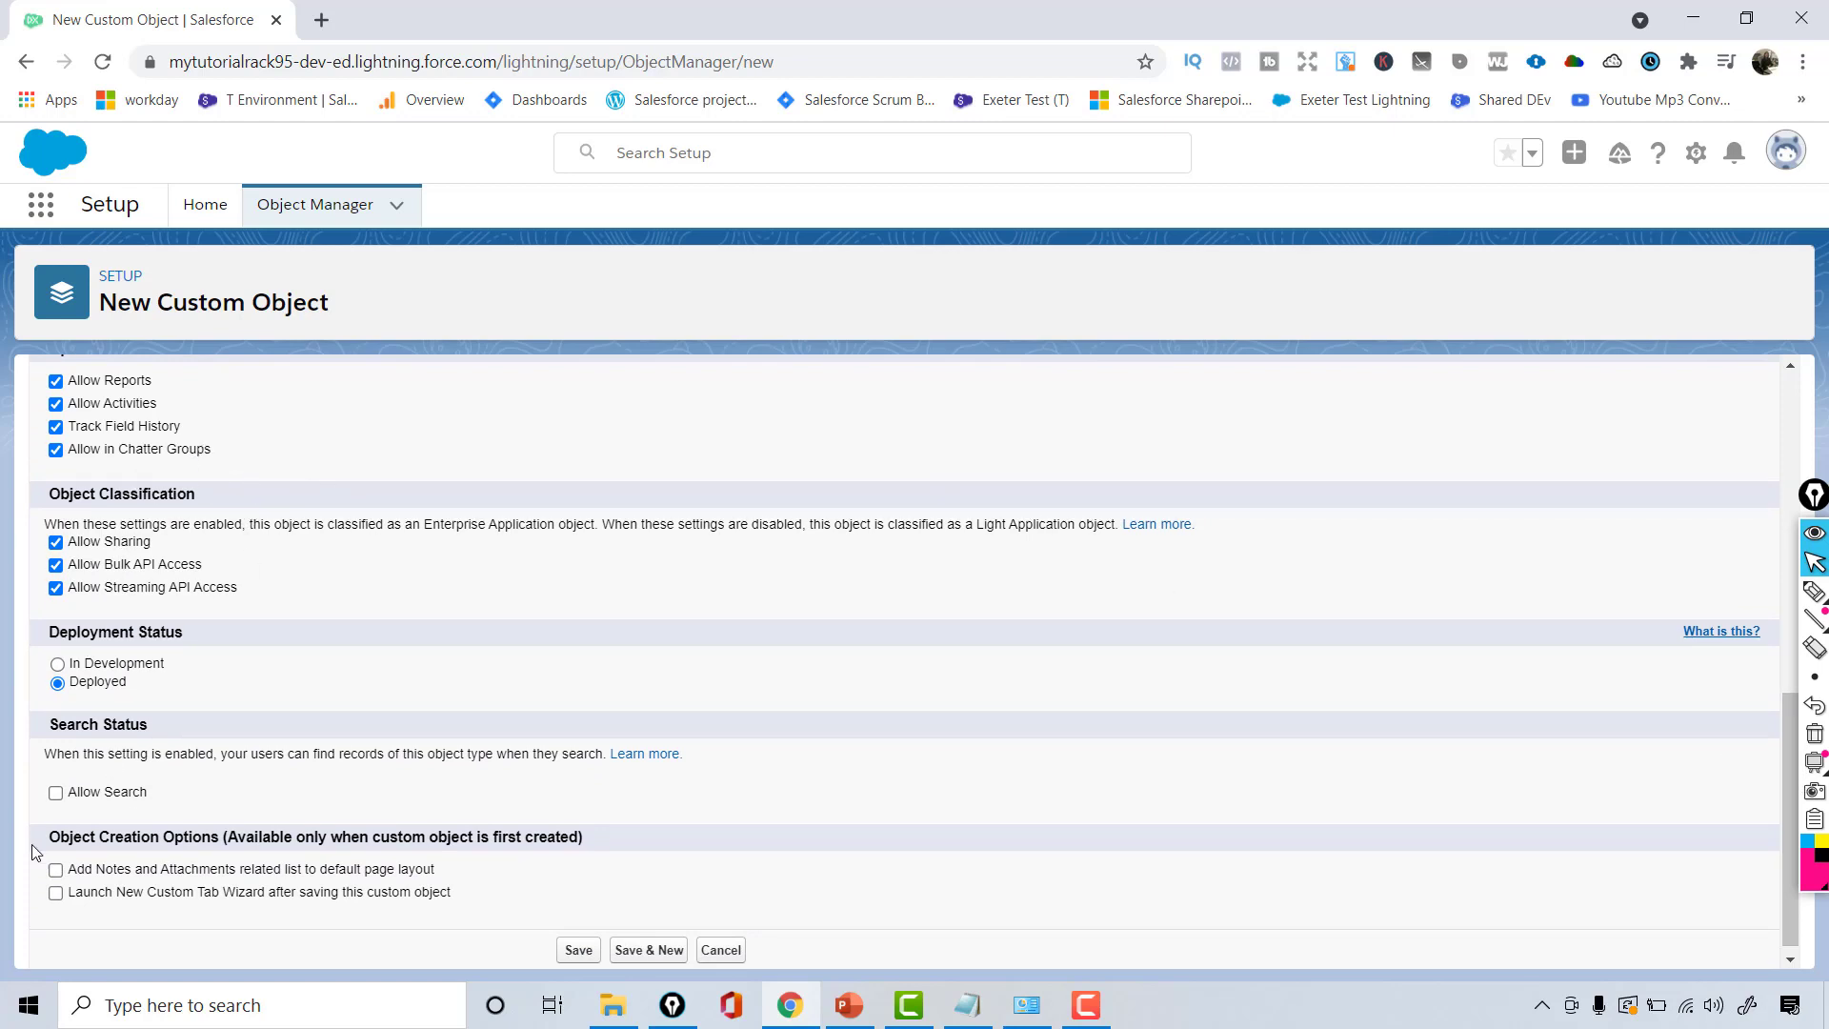
{"action": "left_click", "coordinate": [56, 894]}
{"action": "left_click_drag", "start_coordinate": [86, 895], "coordinate": [461, 913]}
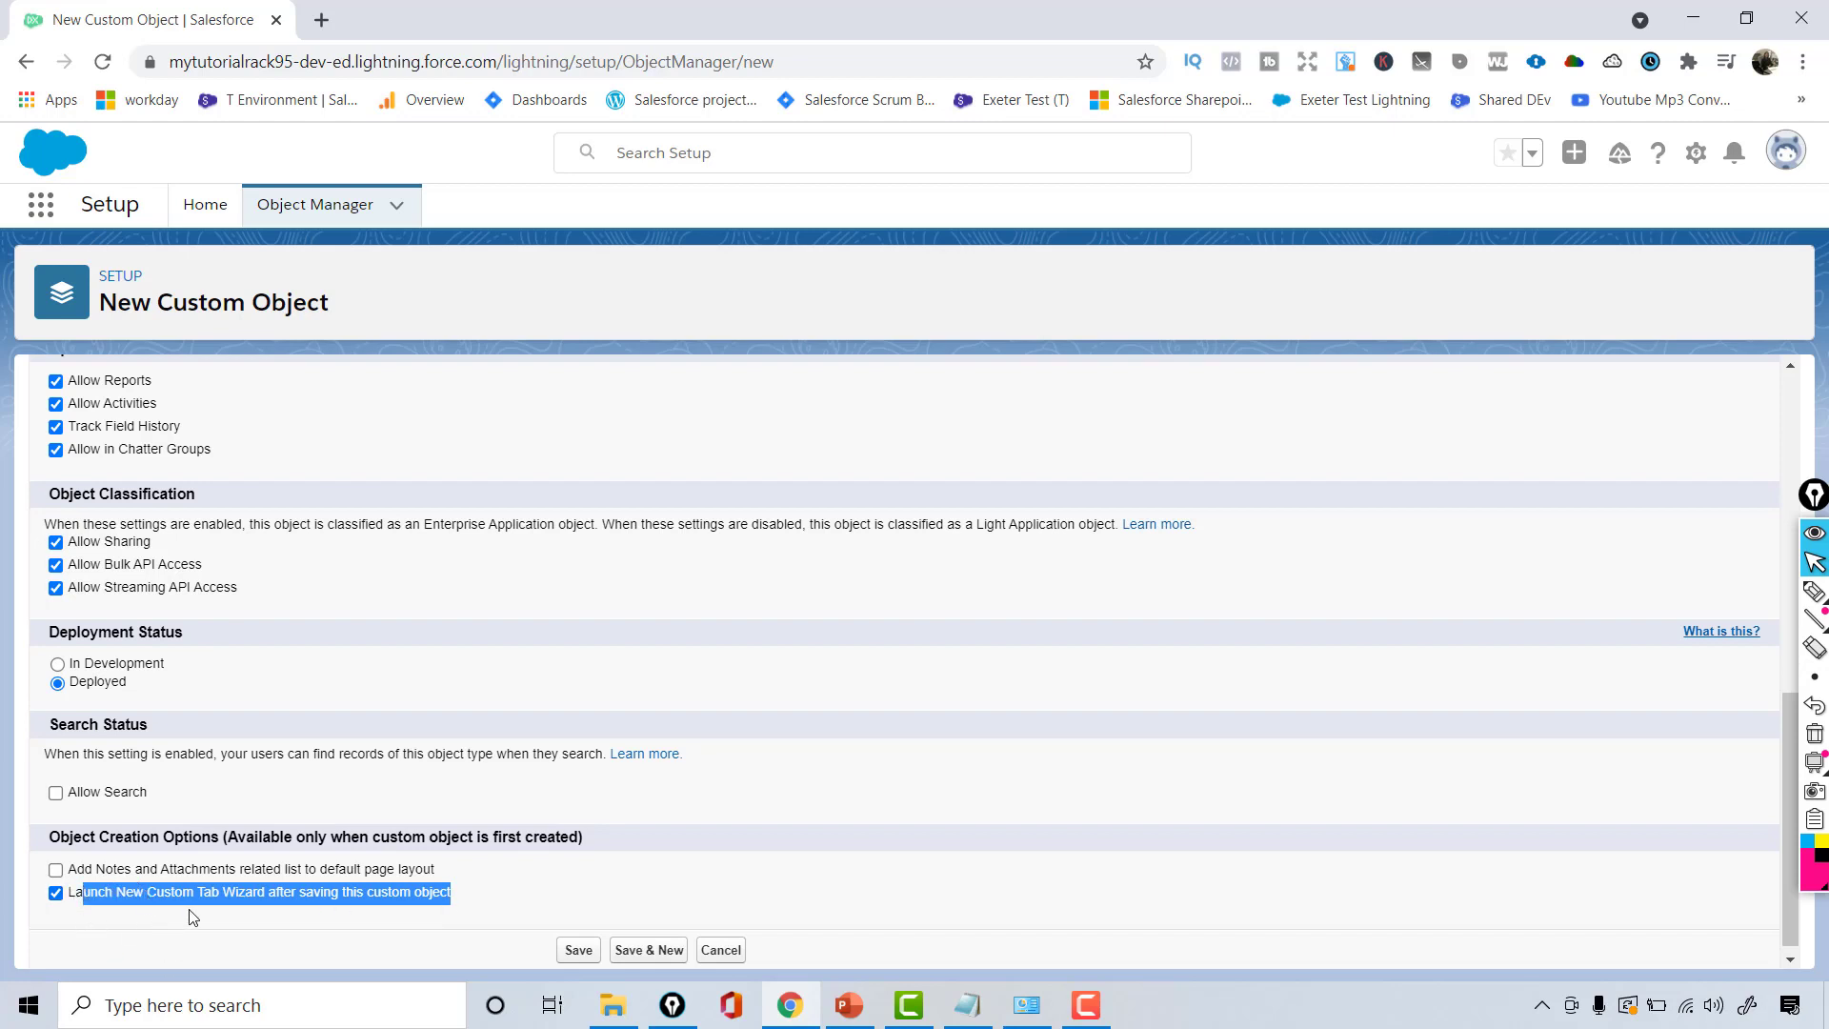
{"action": "left_click", "coordinate": [572, 950]}
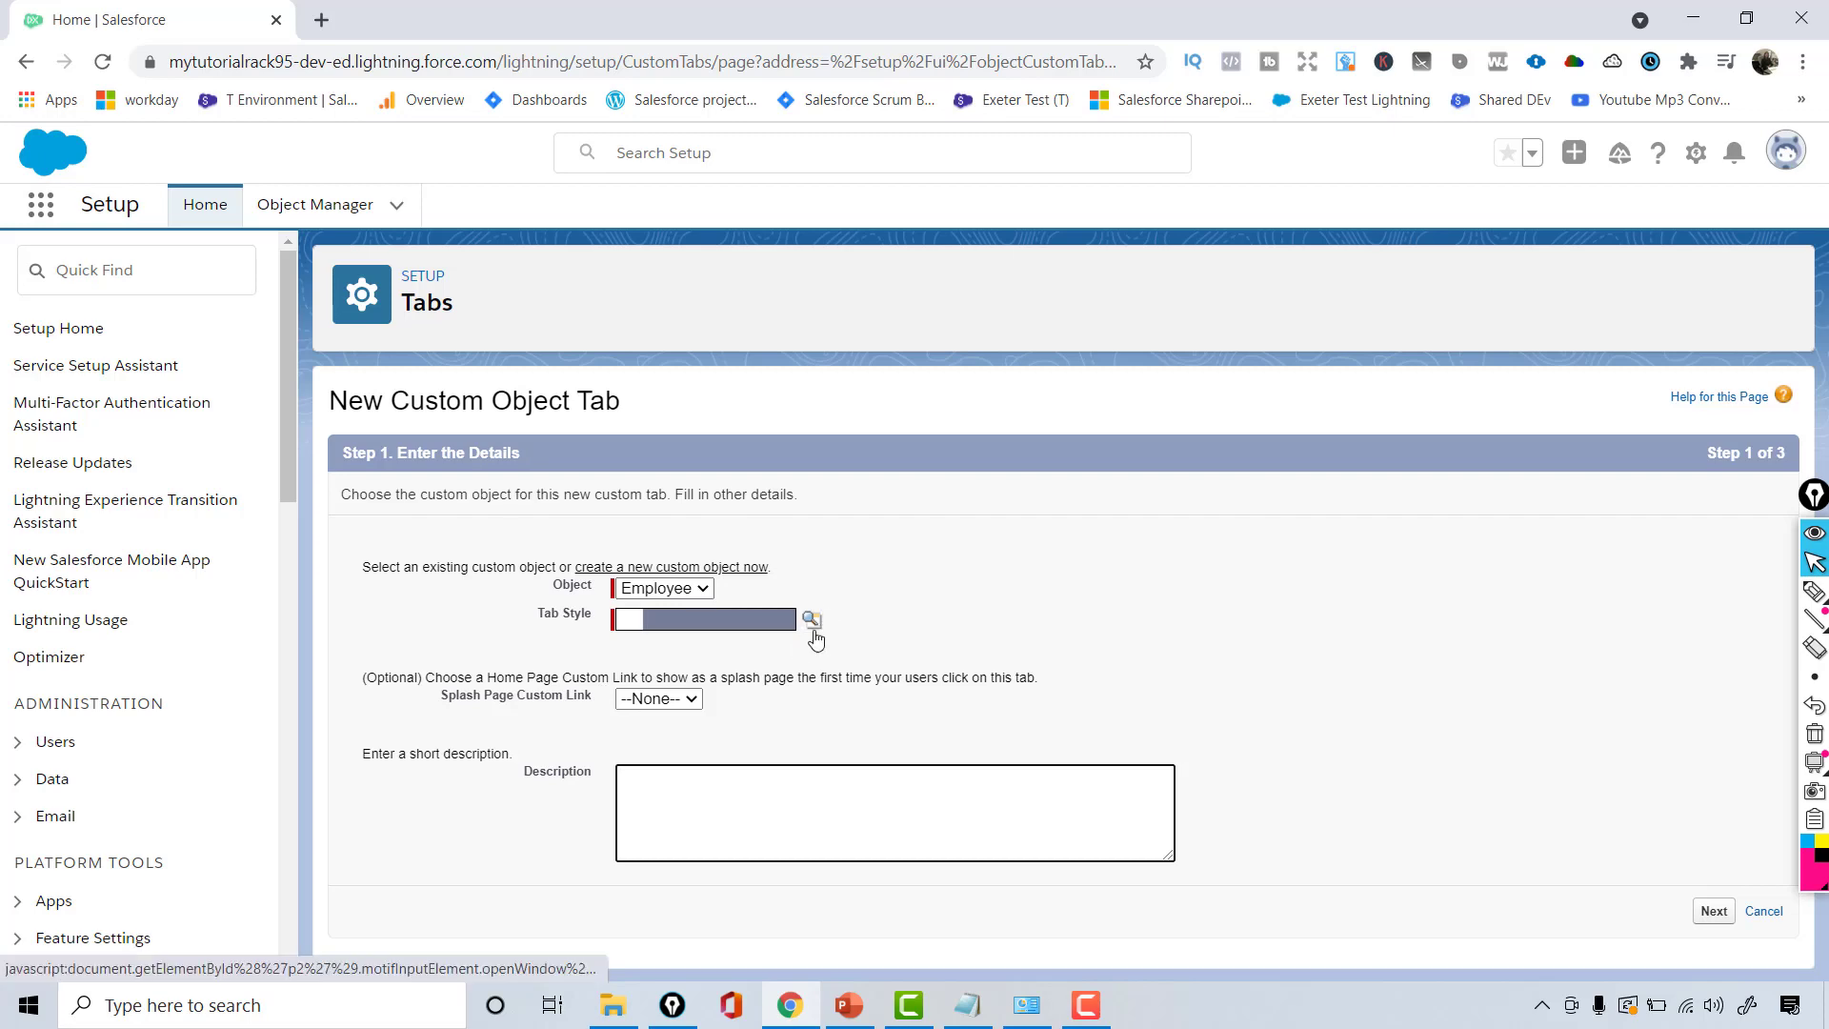
Give the Employee tab the People style and keep its visibility Default On for all profiles.
{"action": "left_click", "coordinate": [812, 621]}
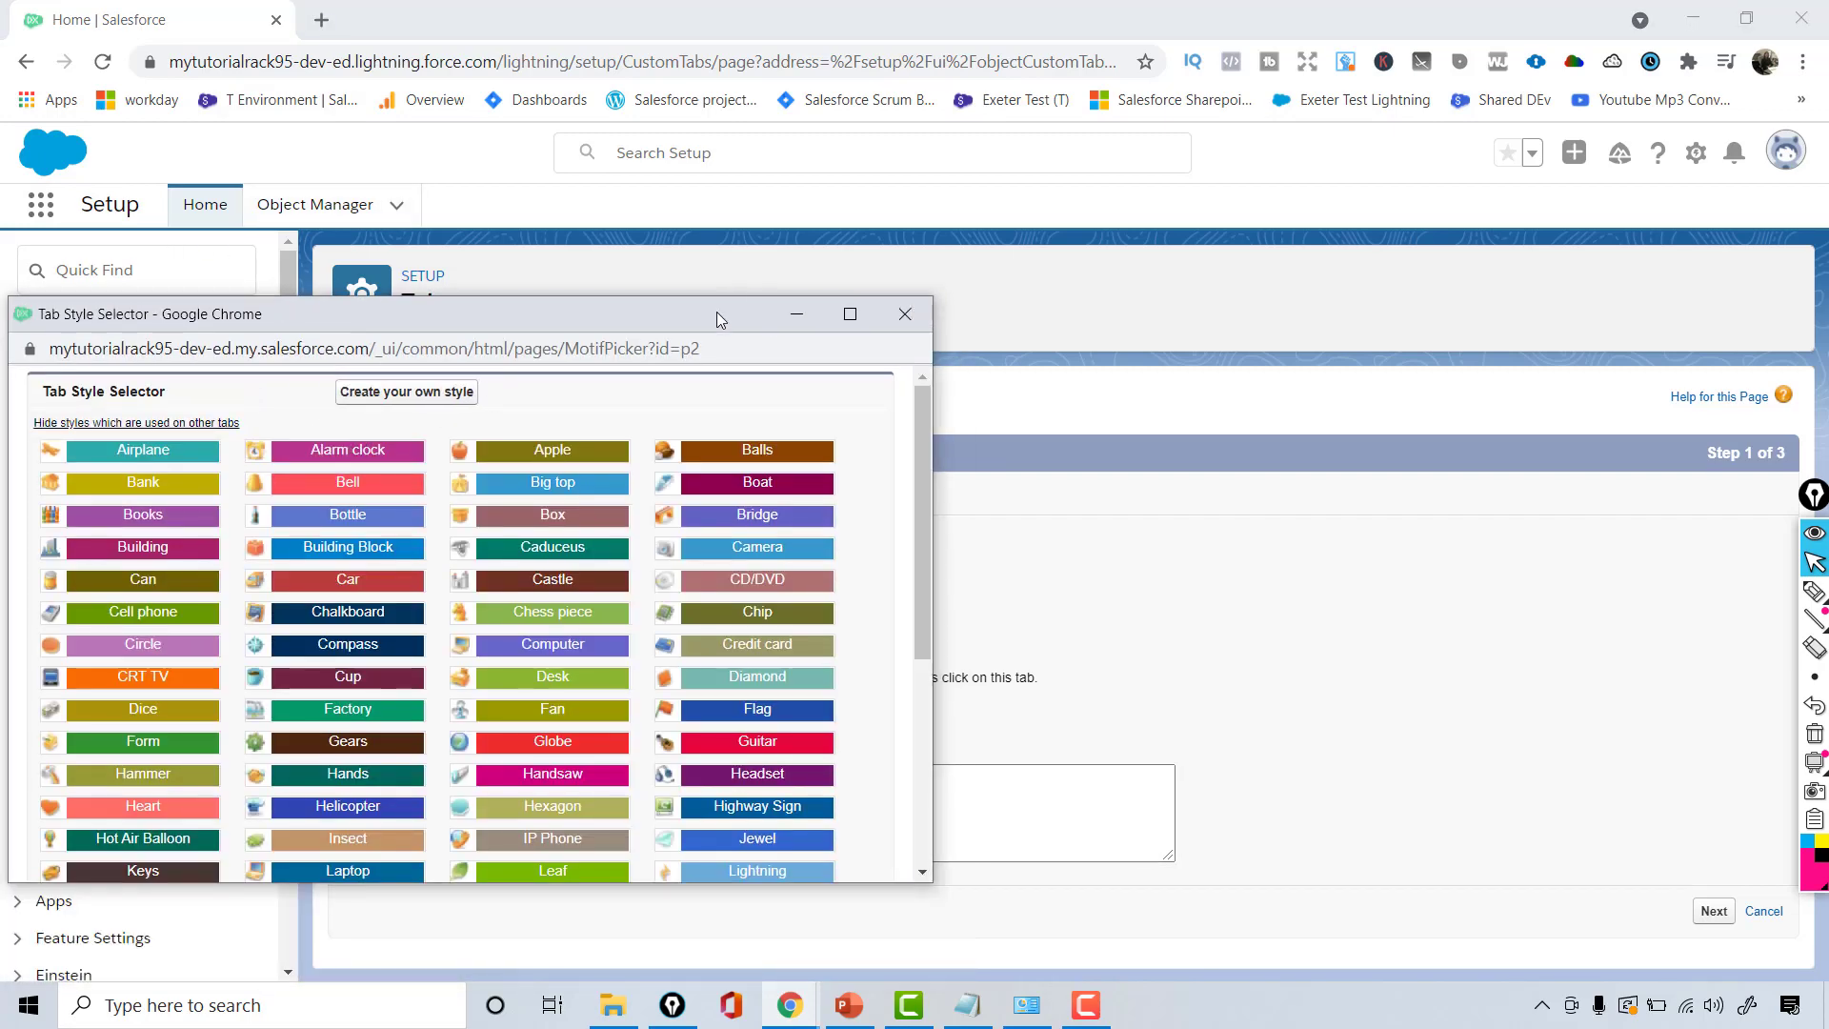
{"action": "left_click_drag", "start_coordinate": [717, 312], "coordinate": [957, 253]}
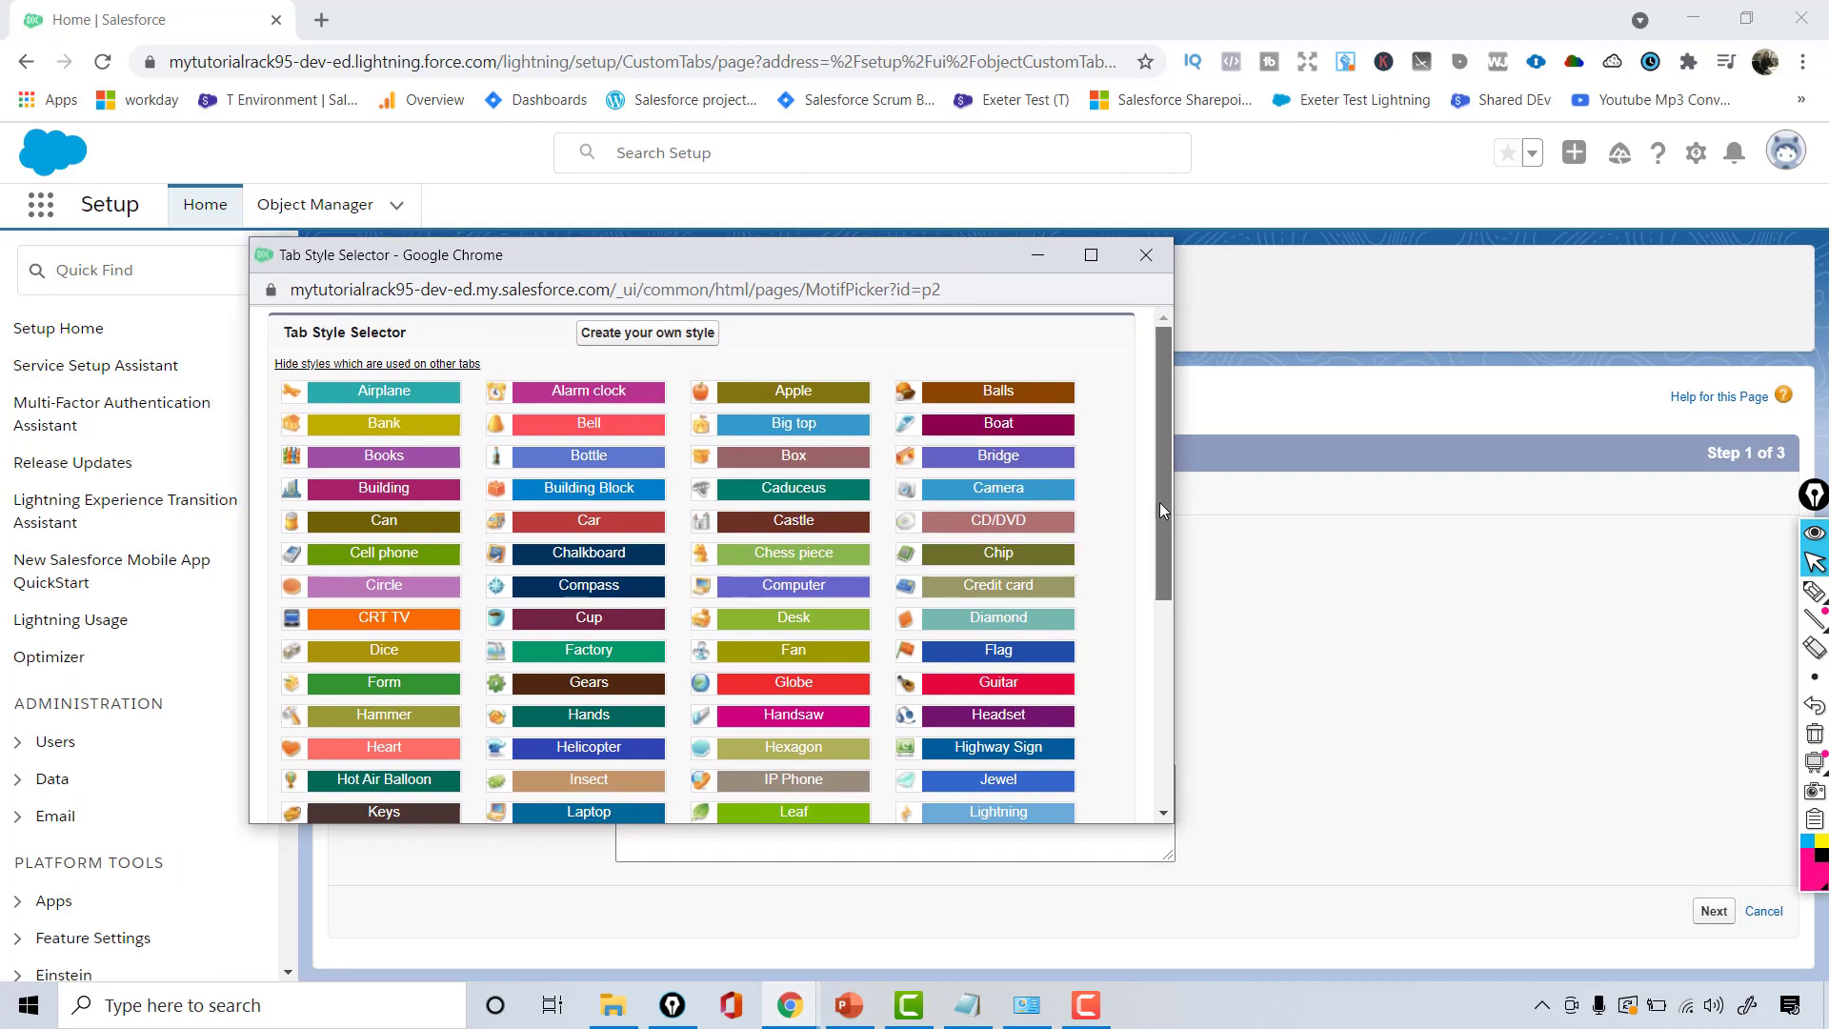
{"action": "left_click_drag", "start_coordinate": [1158, 501], "coordinate": [1167, 643]}
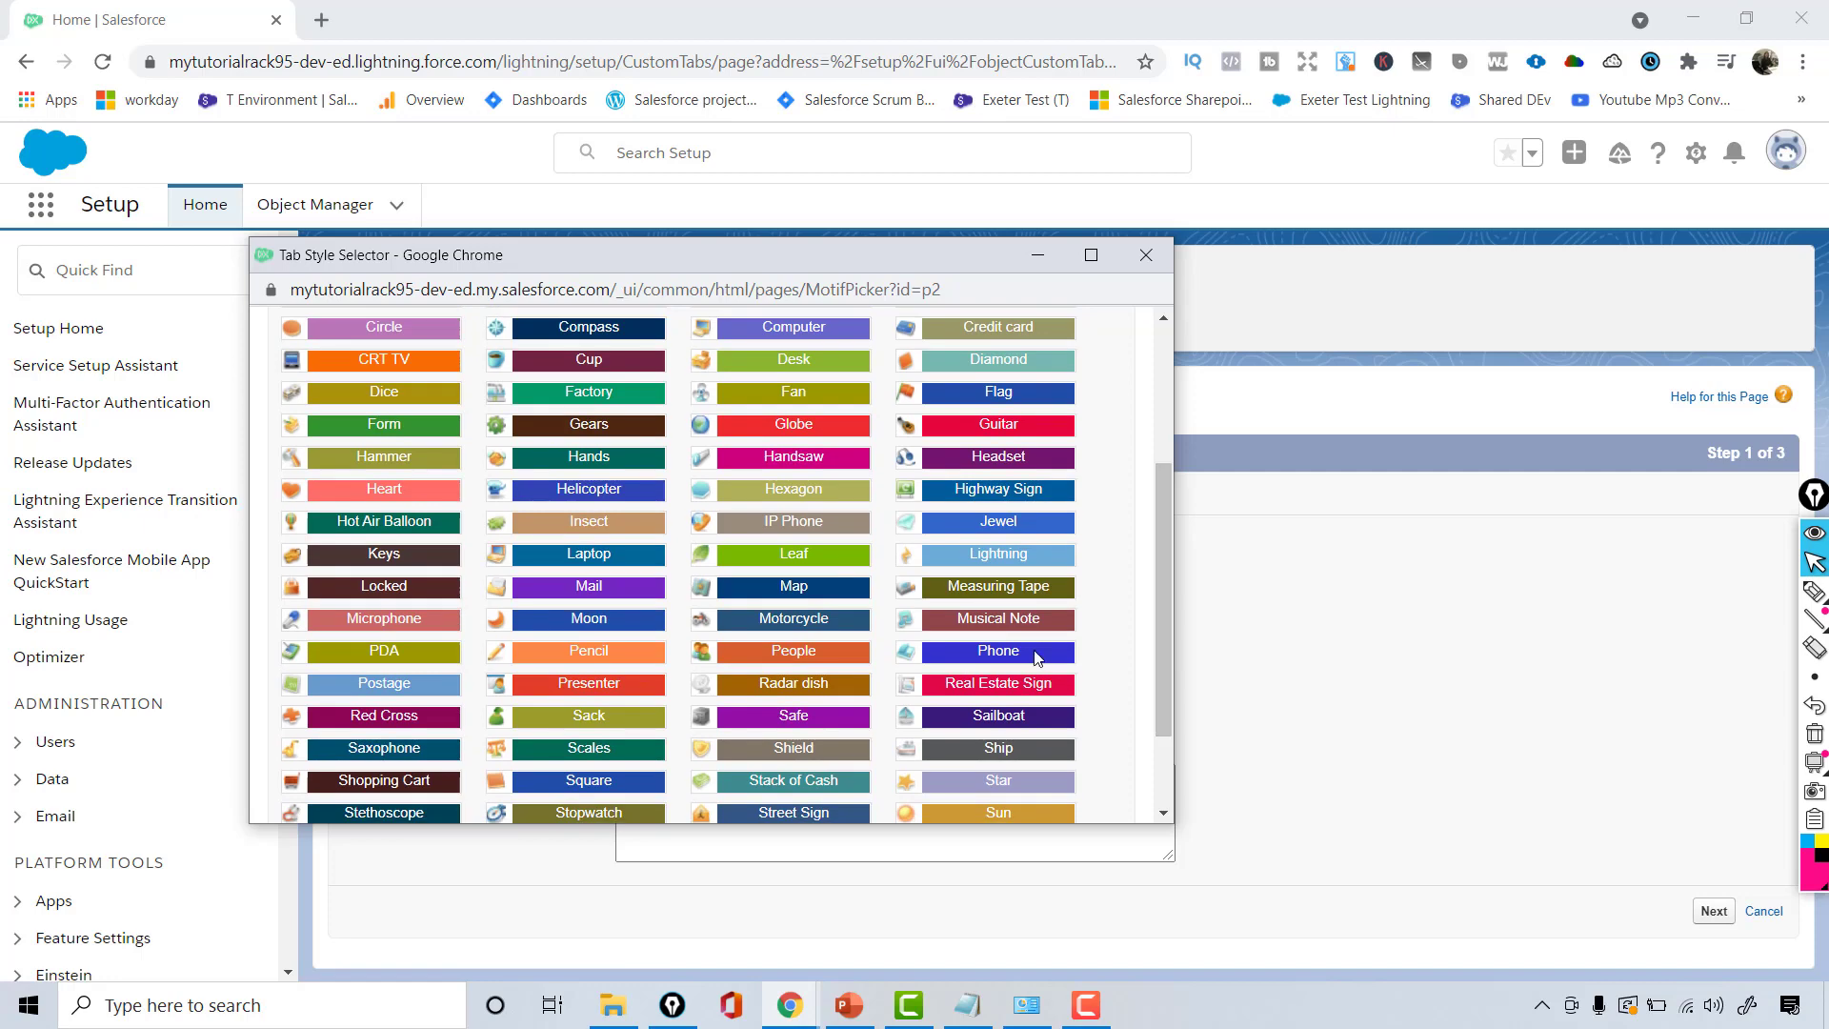
{"action": "left_click", "coordinate": [765, 653]}
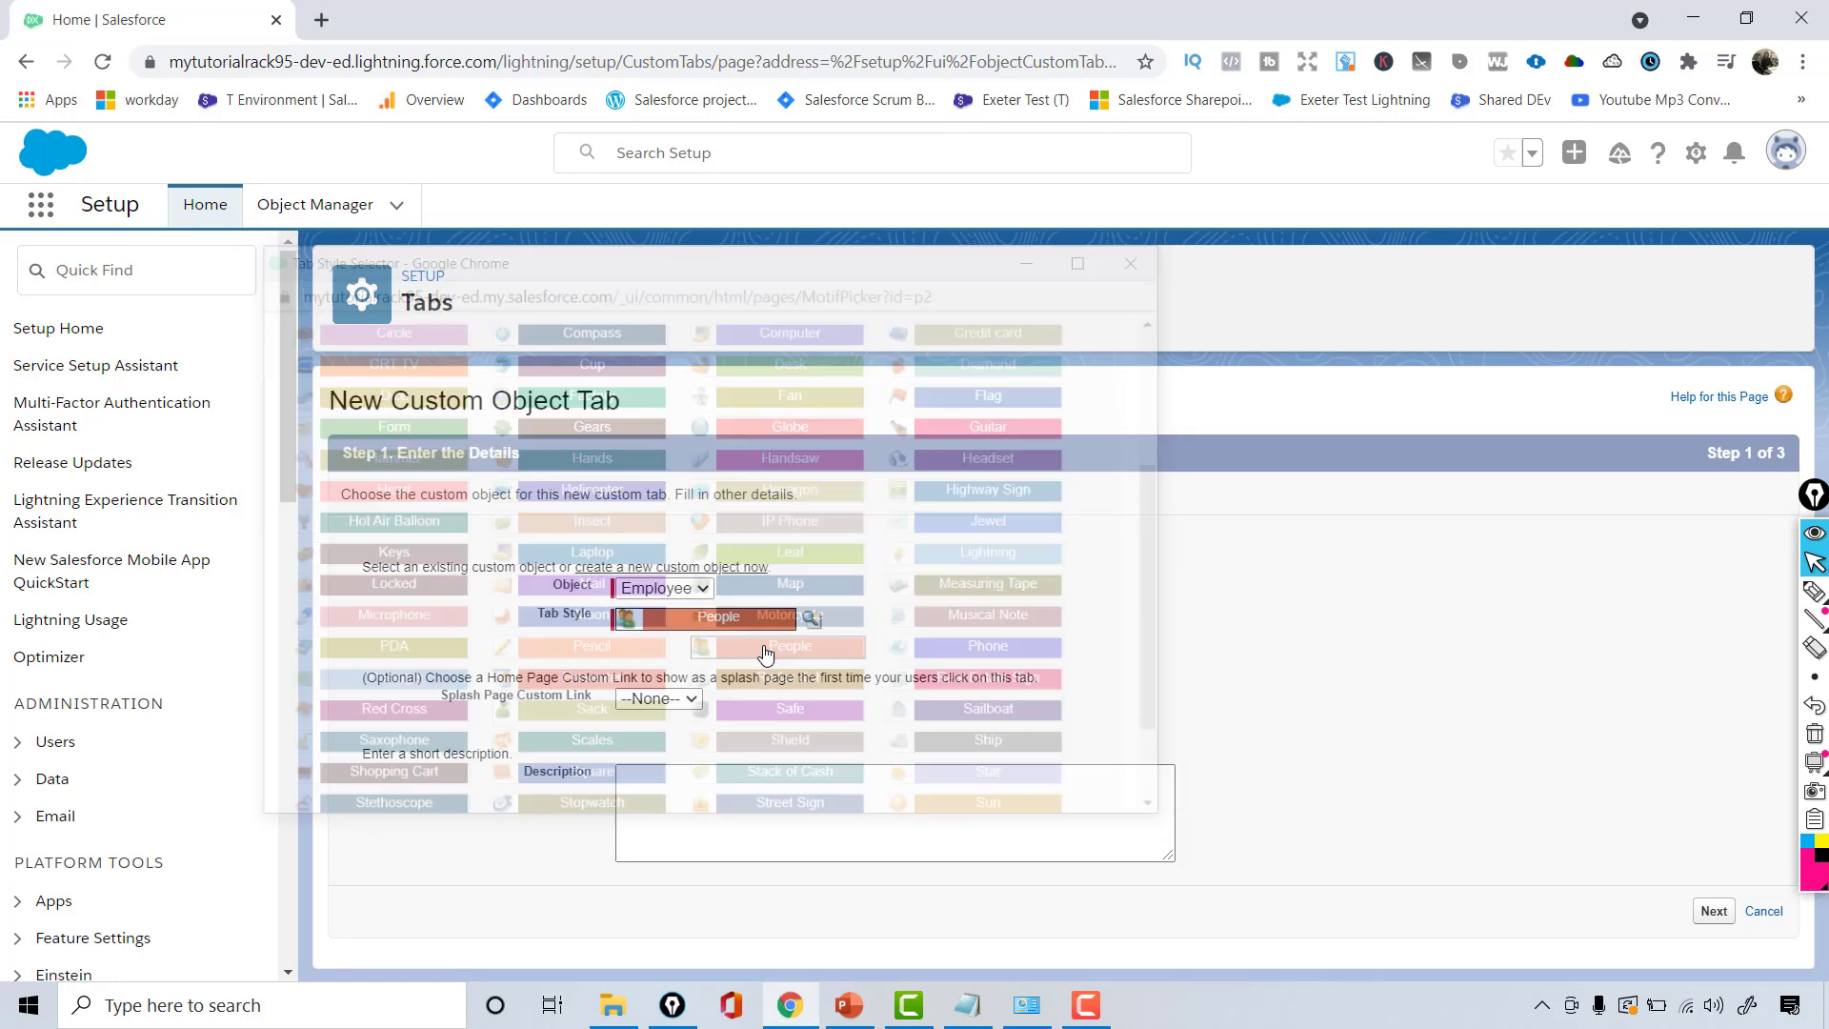
{"action": "left_click", "coordinate": [1713, 911]}
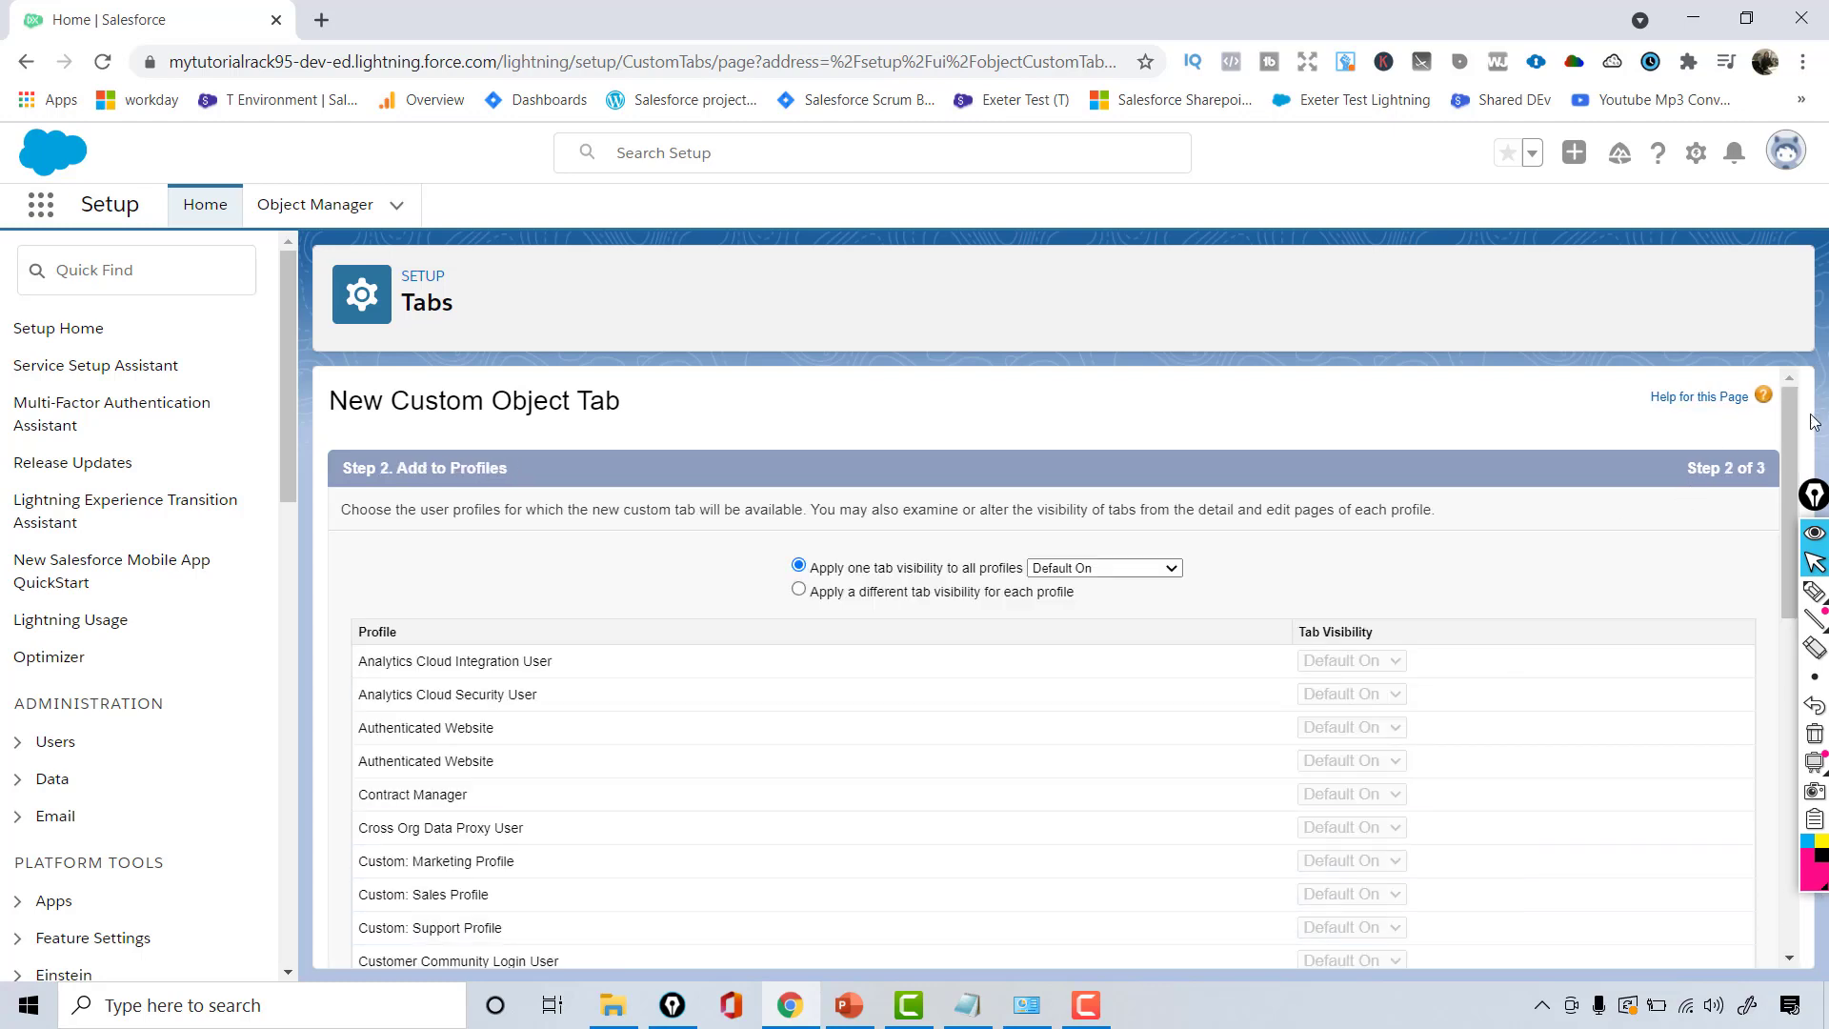
{"action": "left_click_drag", "start_coordinate": [1781, 447], "coordinate": [1785, 743]}
{"action": "left_click", "coordinate": [1703, 940]}
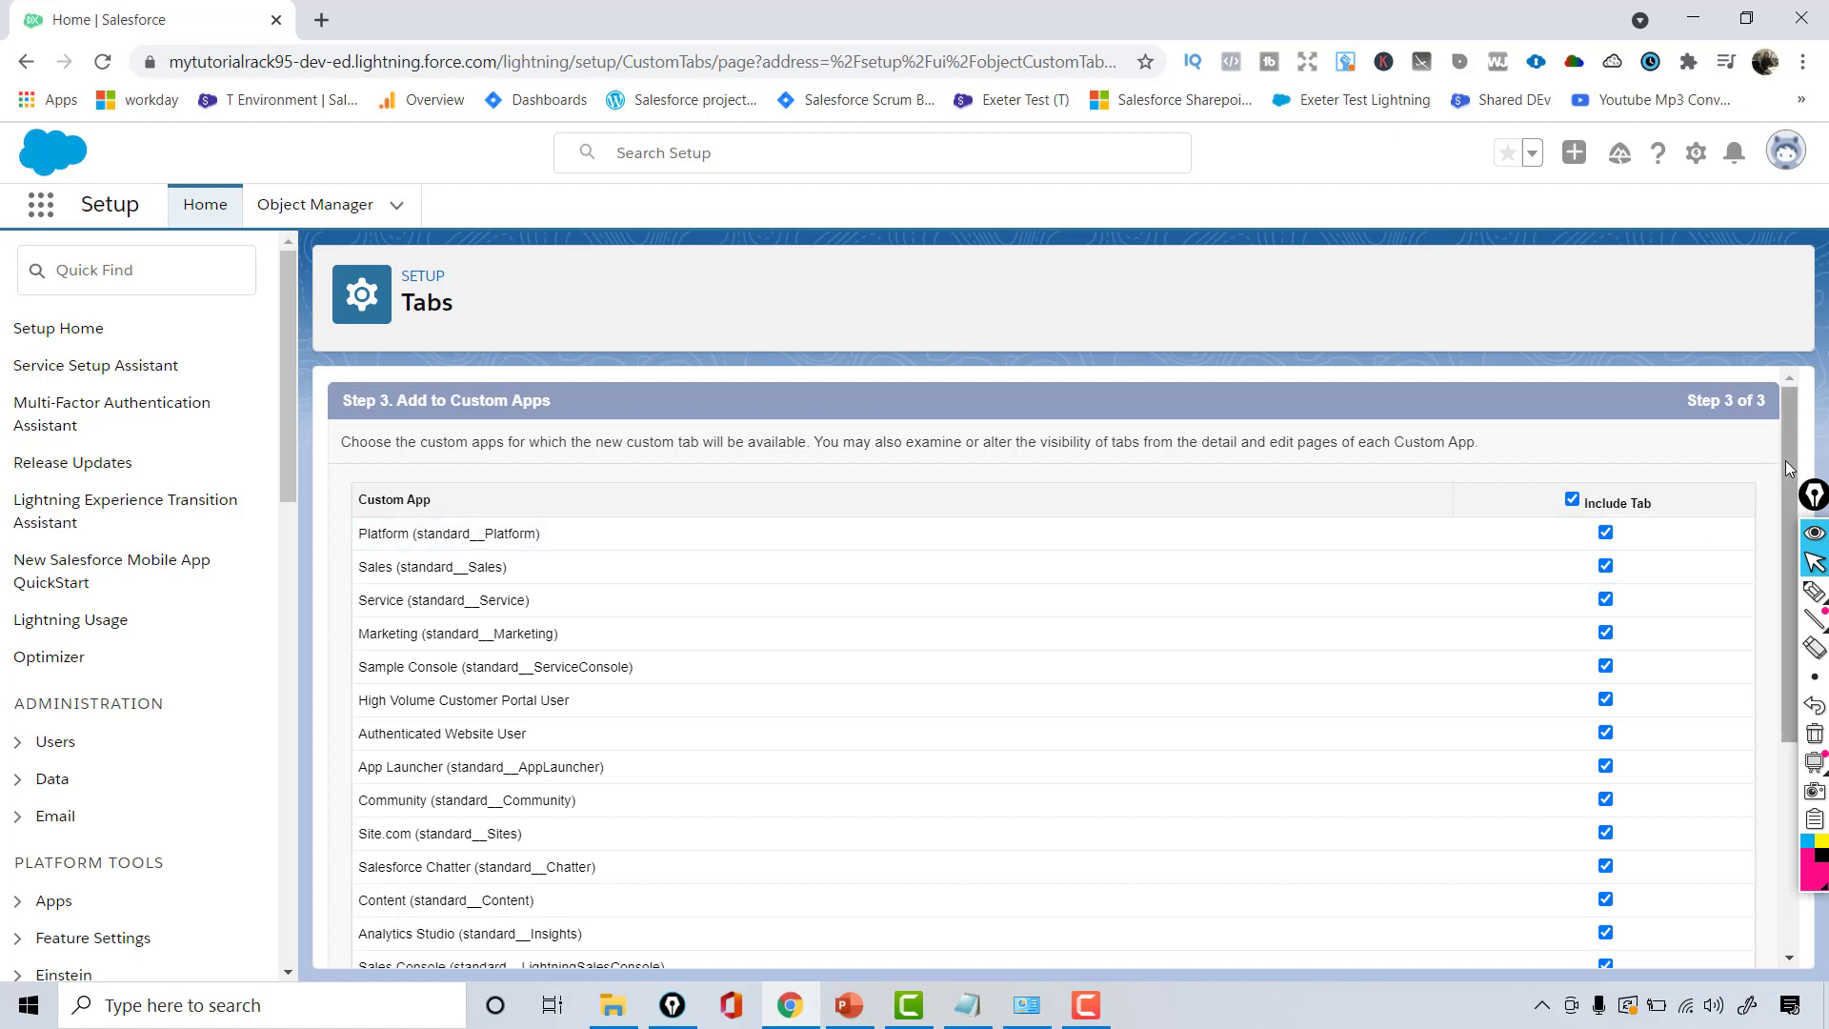
Exclude the new tab from all custom apps, and include it only in the standard Marketing and Service apps.
{"action": "mouse_move", "coordinate": [1785, 460]}
{"action": "left_mouse_down"}
{"action": "mouse_move", "coordinate": [1775, 663]}
{"action": "mouse_move", "coordinate": [1779, 476]}
{"action": "left_mouse_up"}
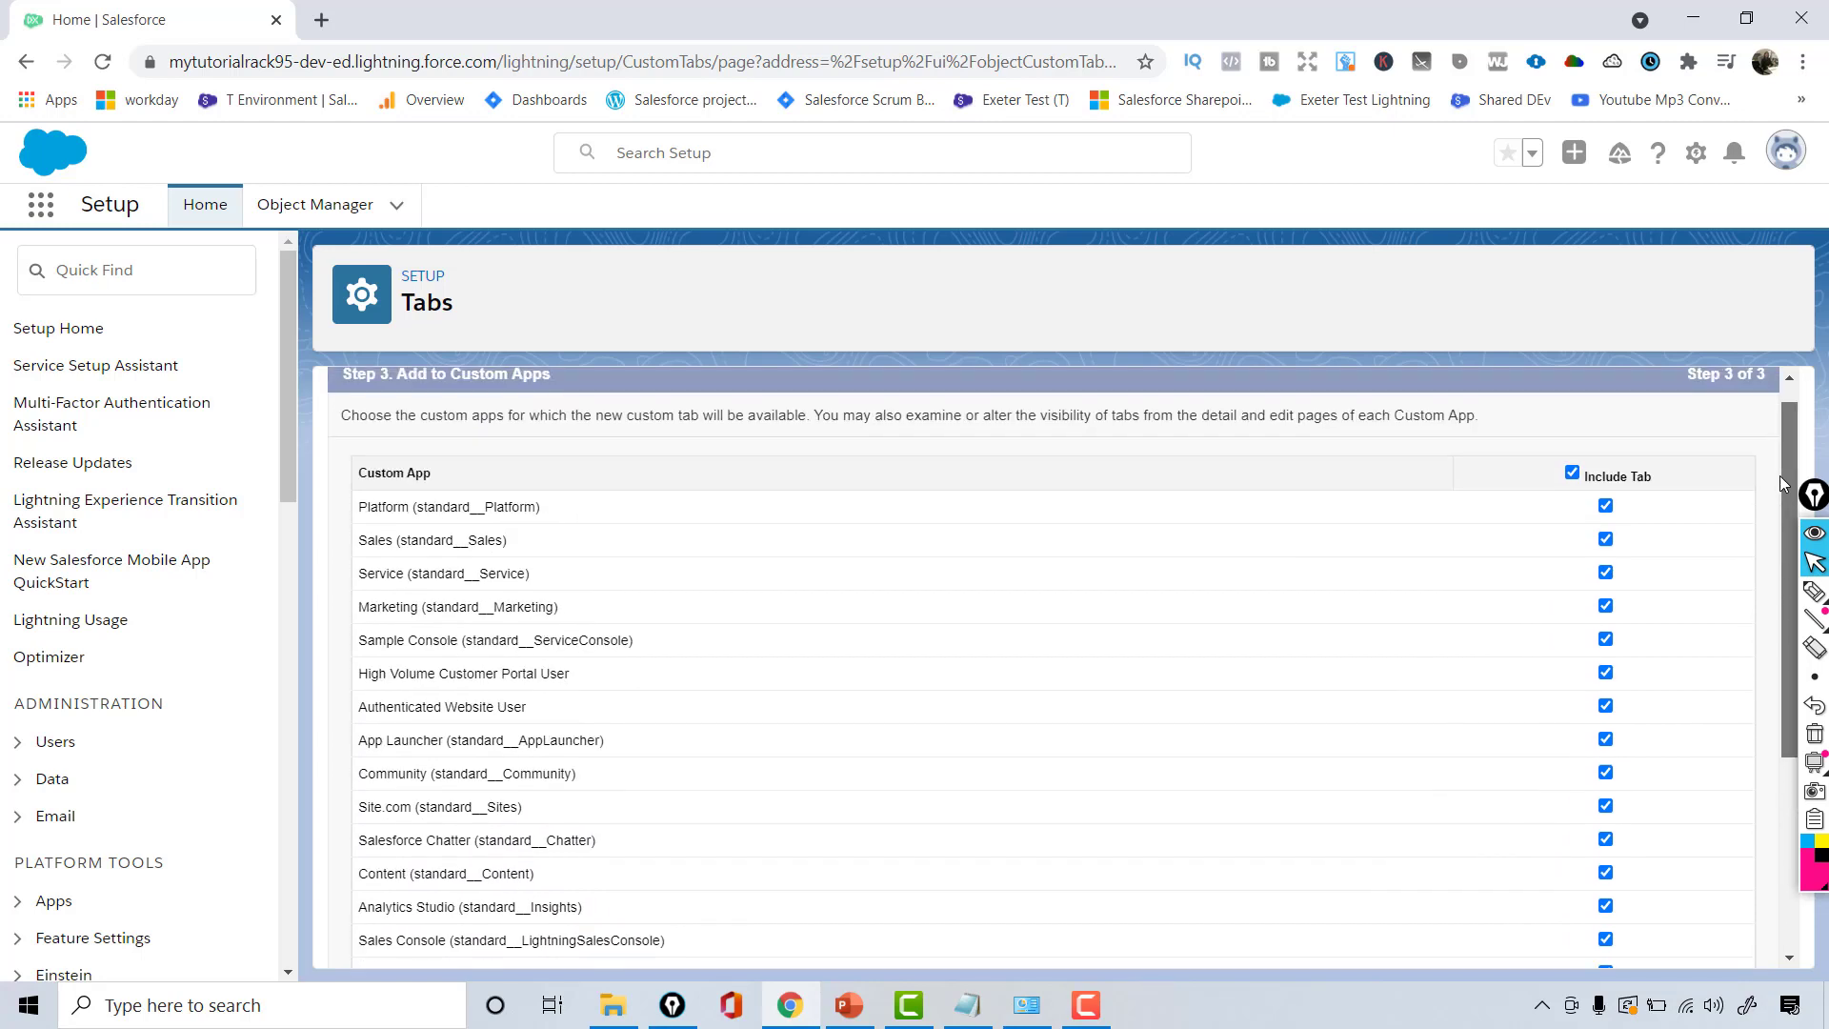
{"action": "left_click", "coordinate": [1572, 476]}
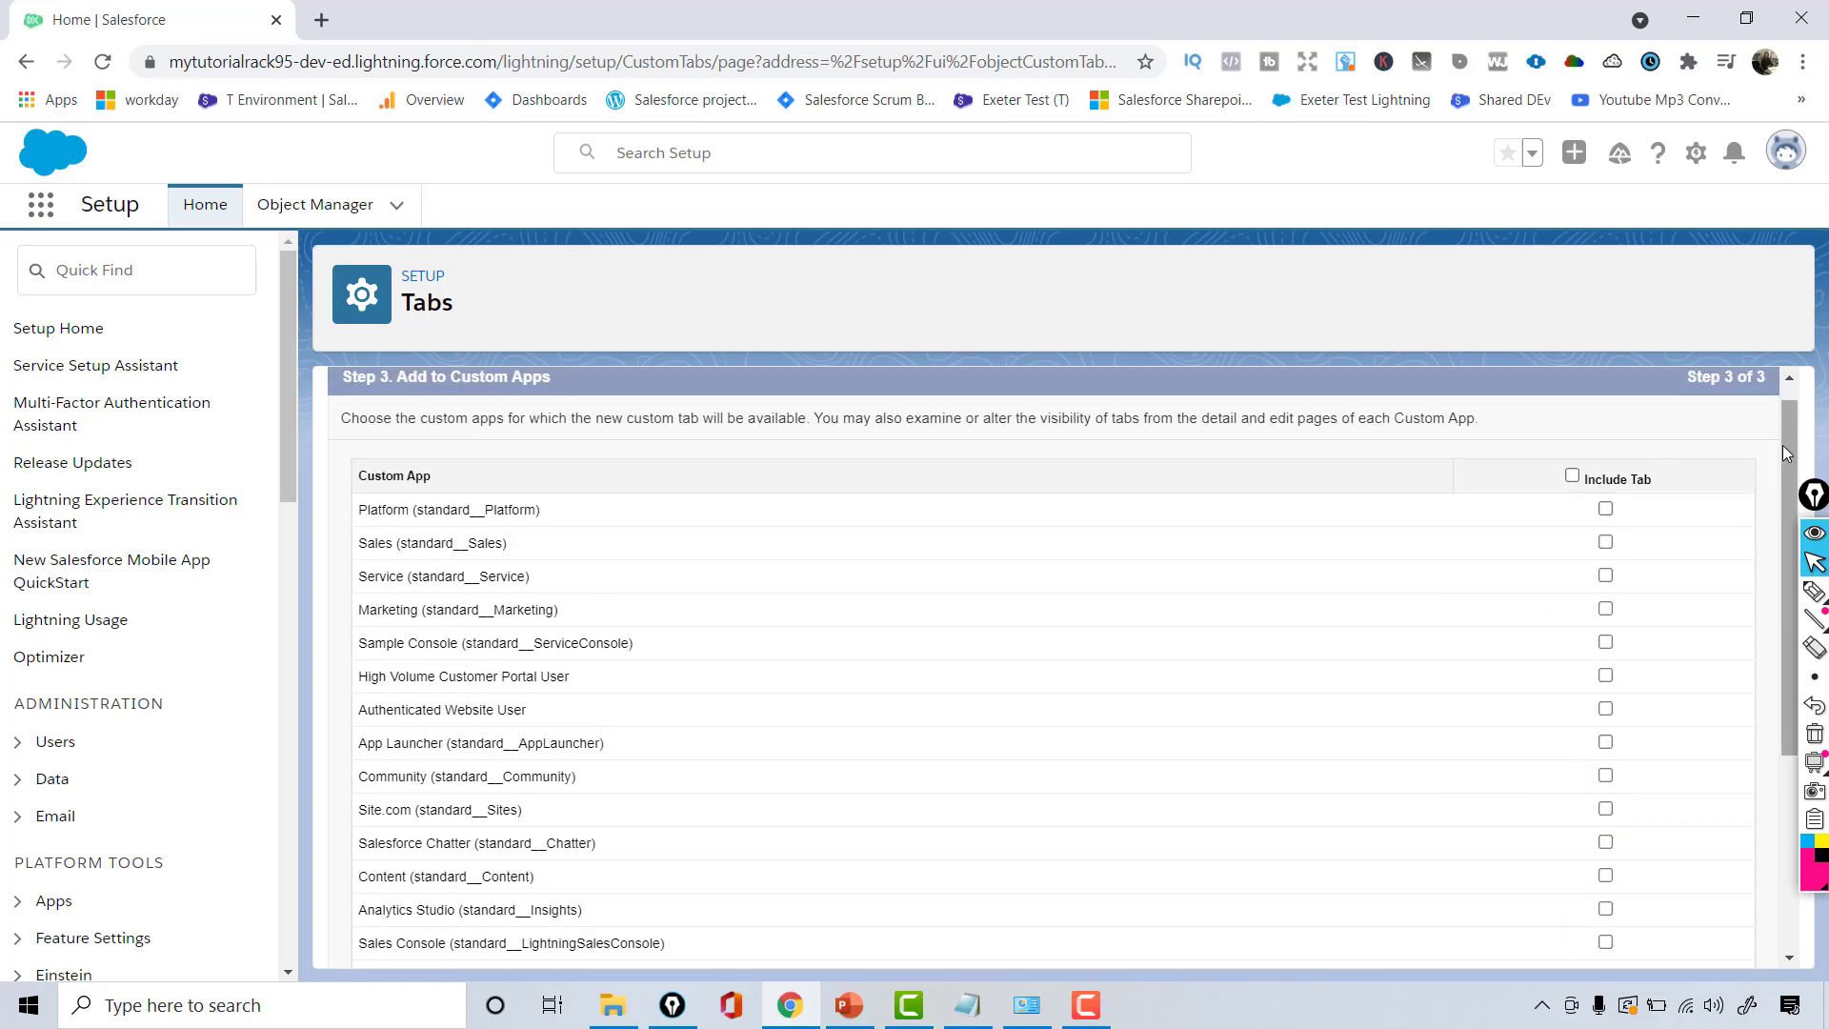
{"action": "left_click_drag", "start_coordinate": [1783, 444], "coordinate": [1790, 492]}
{"action": "left_click_drag", "start_coordinate": [508, 465], "coordinate": [459, 464]}
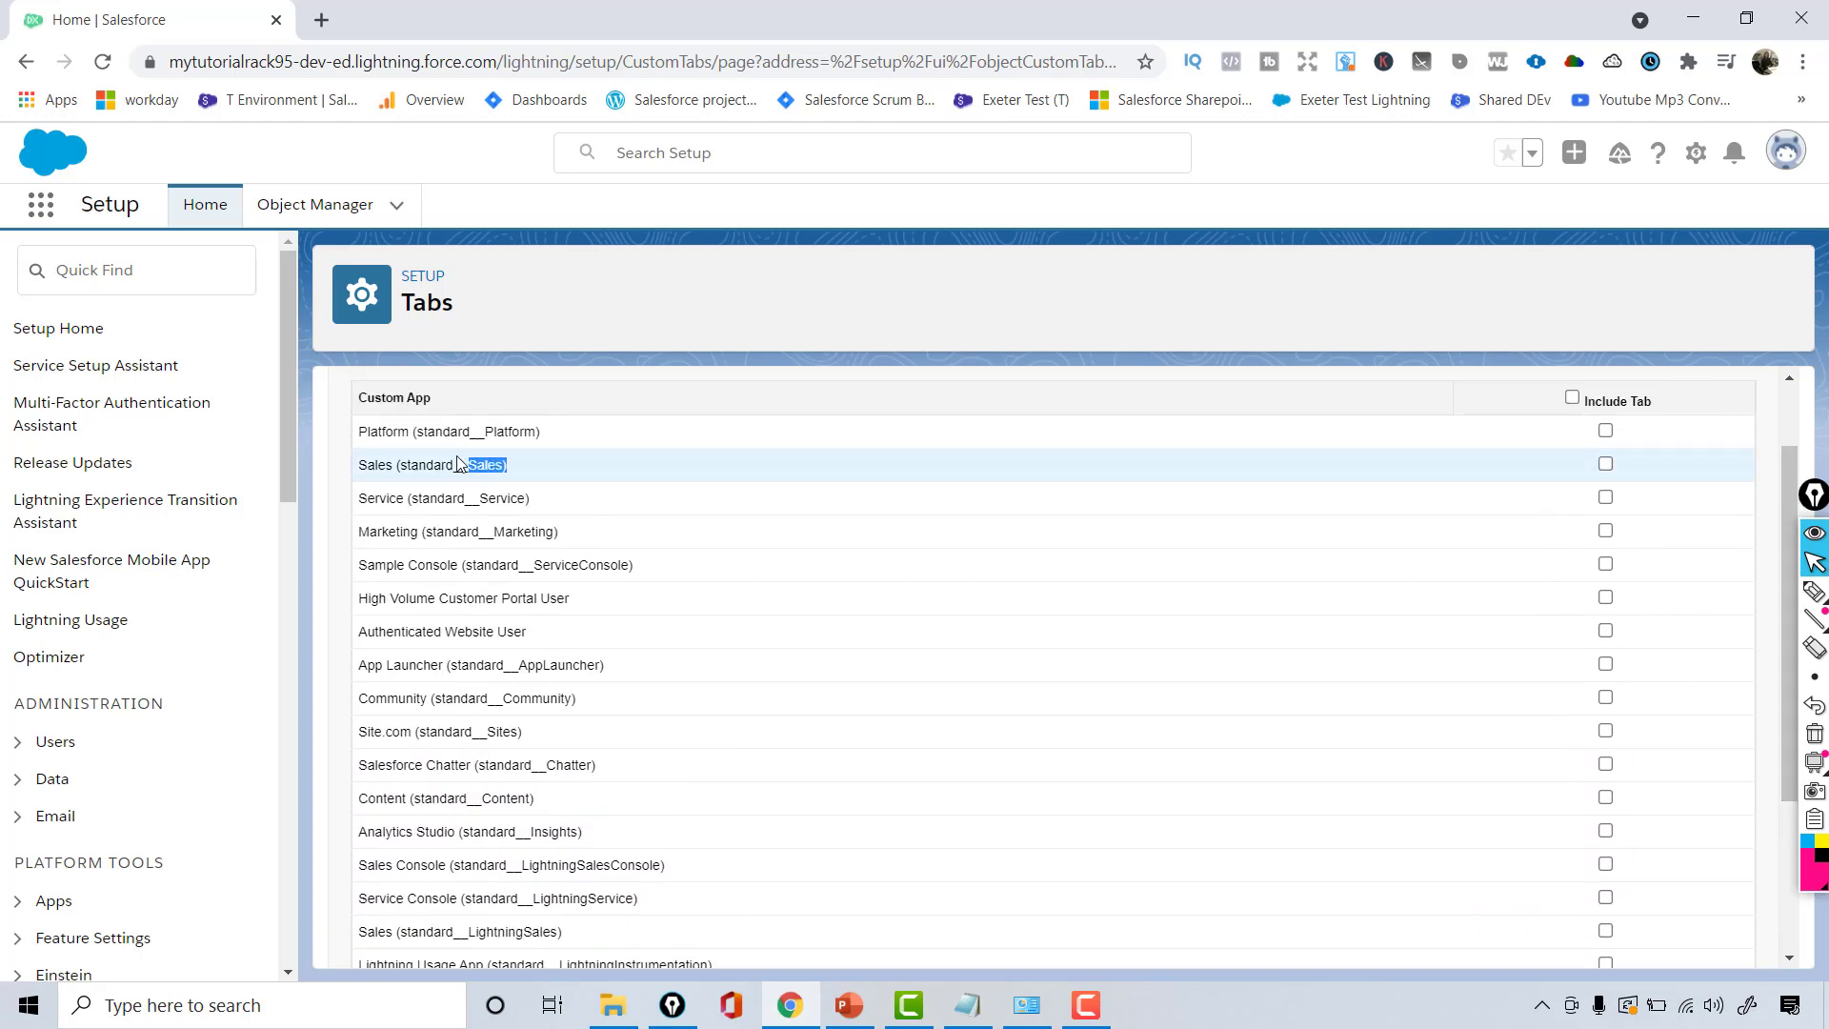
{"action": "left_click_drag", "start_coordinate": [591, 537], "coordinate": [376, 560]}
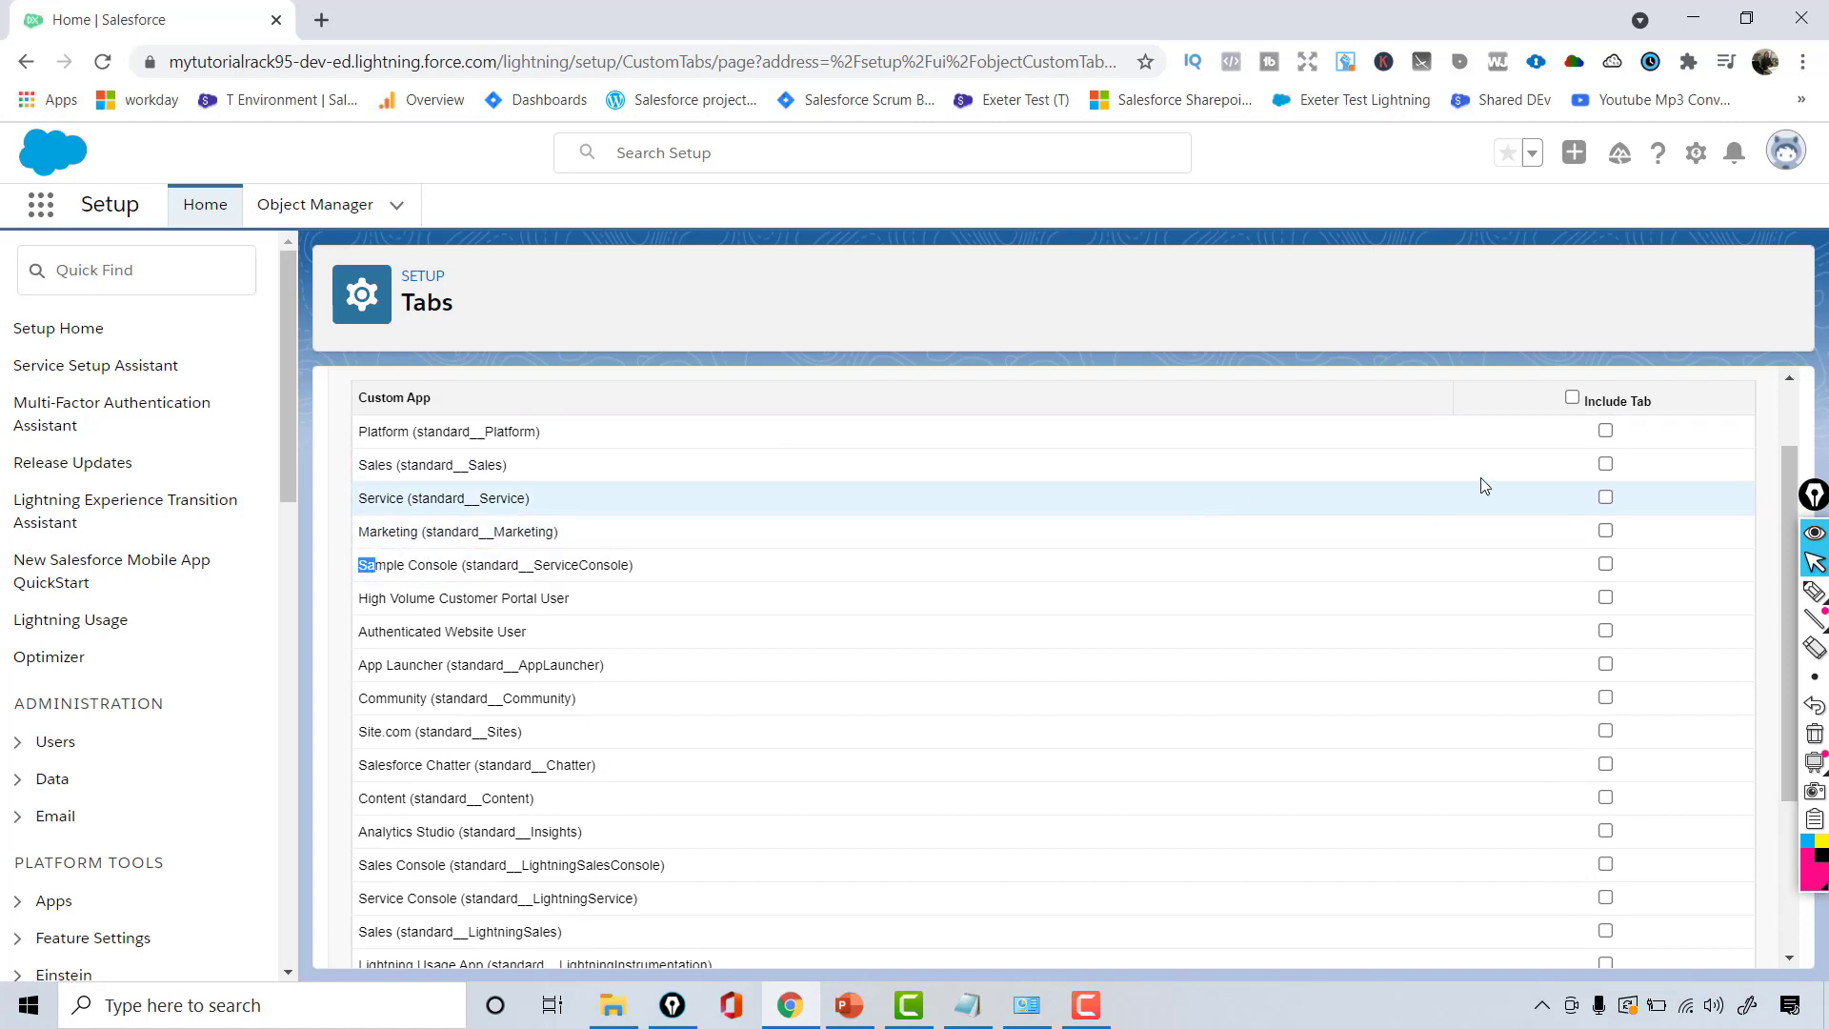
{"action": "left_click", "coordinate": [1605, 531]}
{"action": "left_click", "coordinate": [1606, 497]}
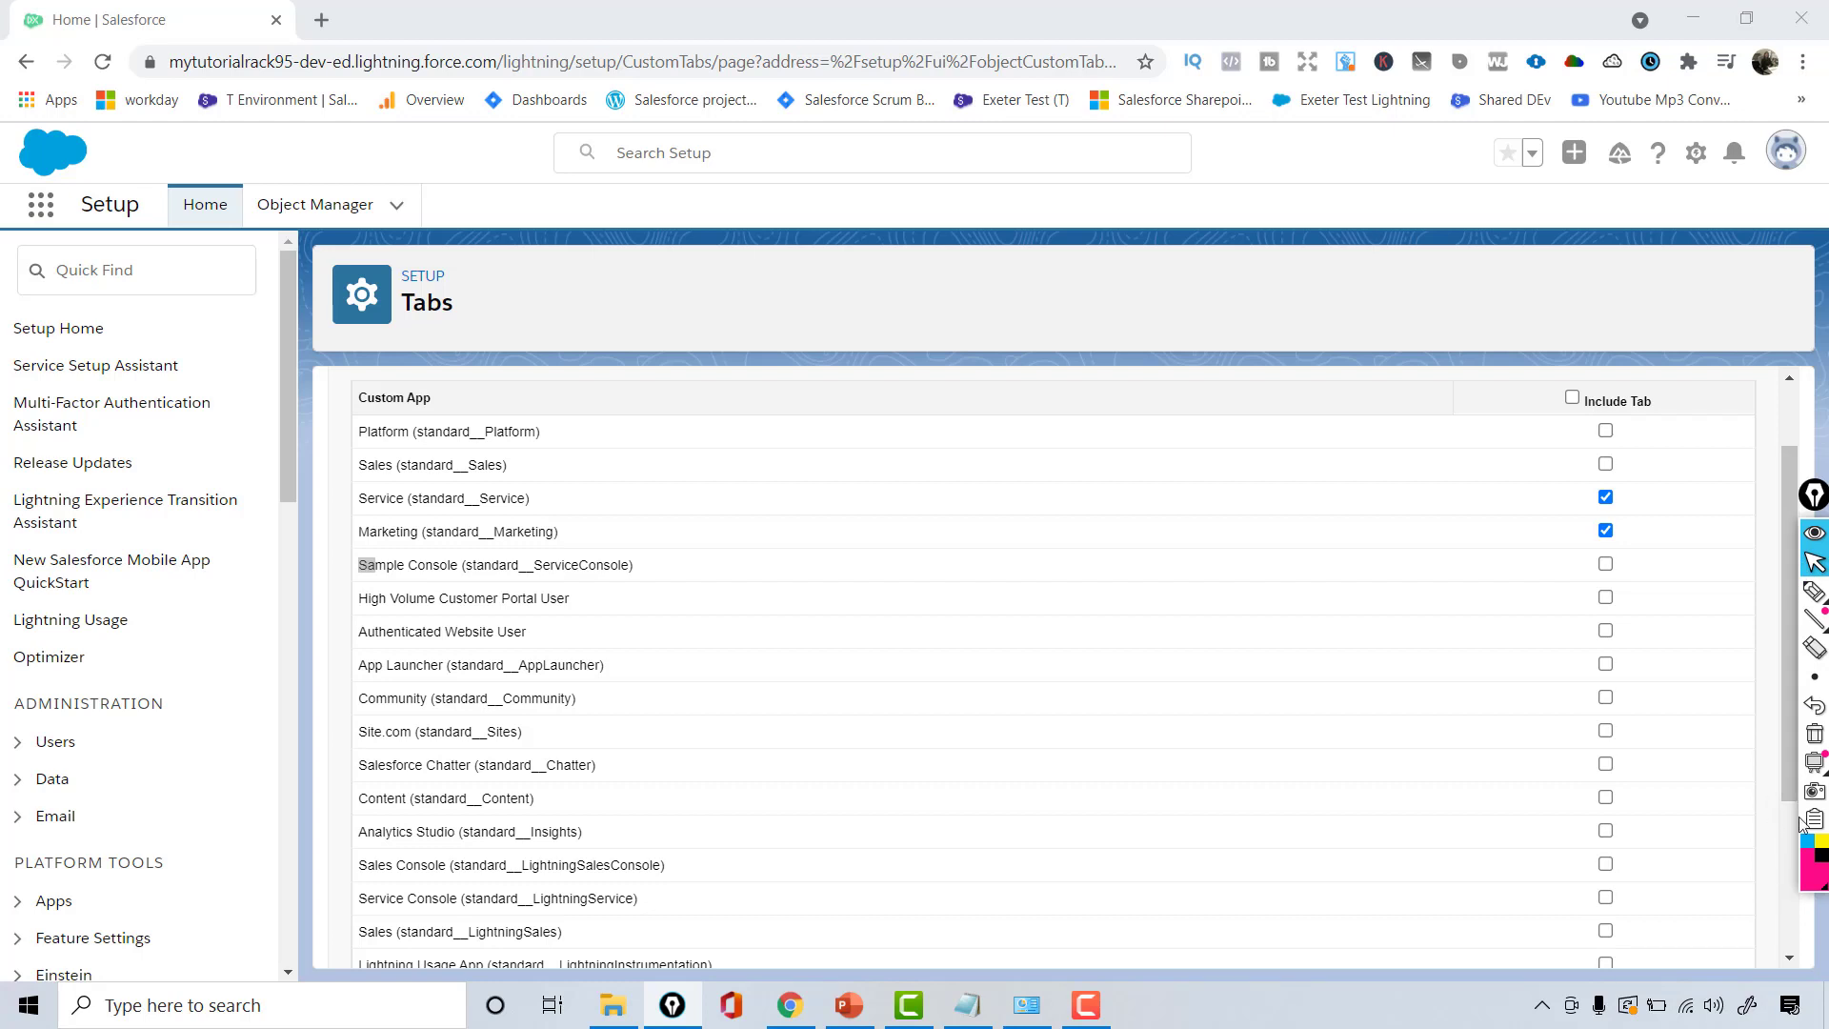
Include the tab in the standard Sales app as well, and save the new custom tab.
{"action": "left_click", "coordinate": [1788, 957]}
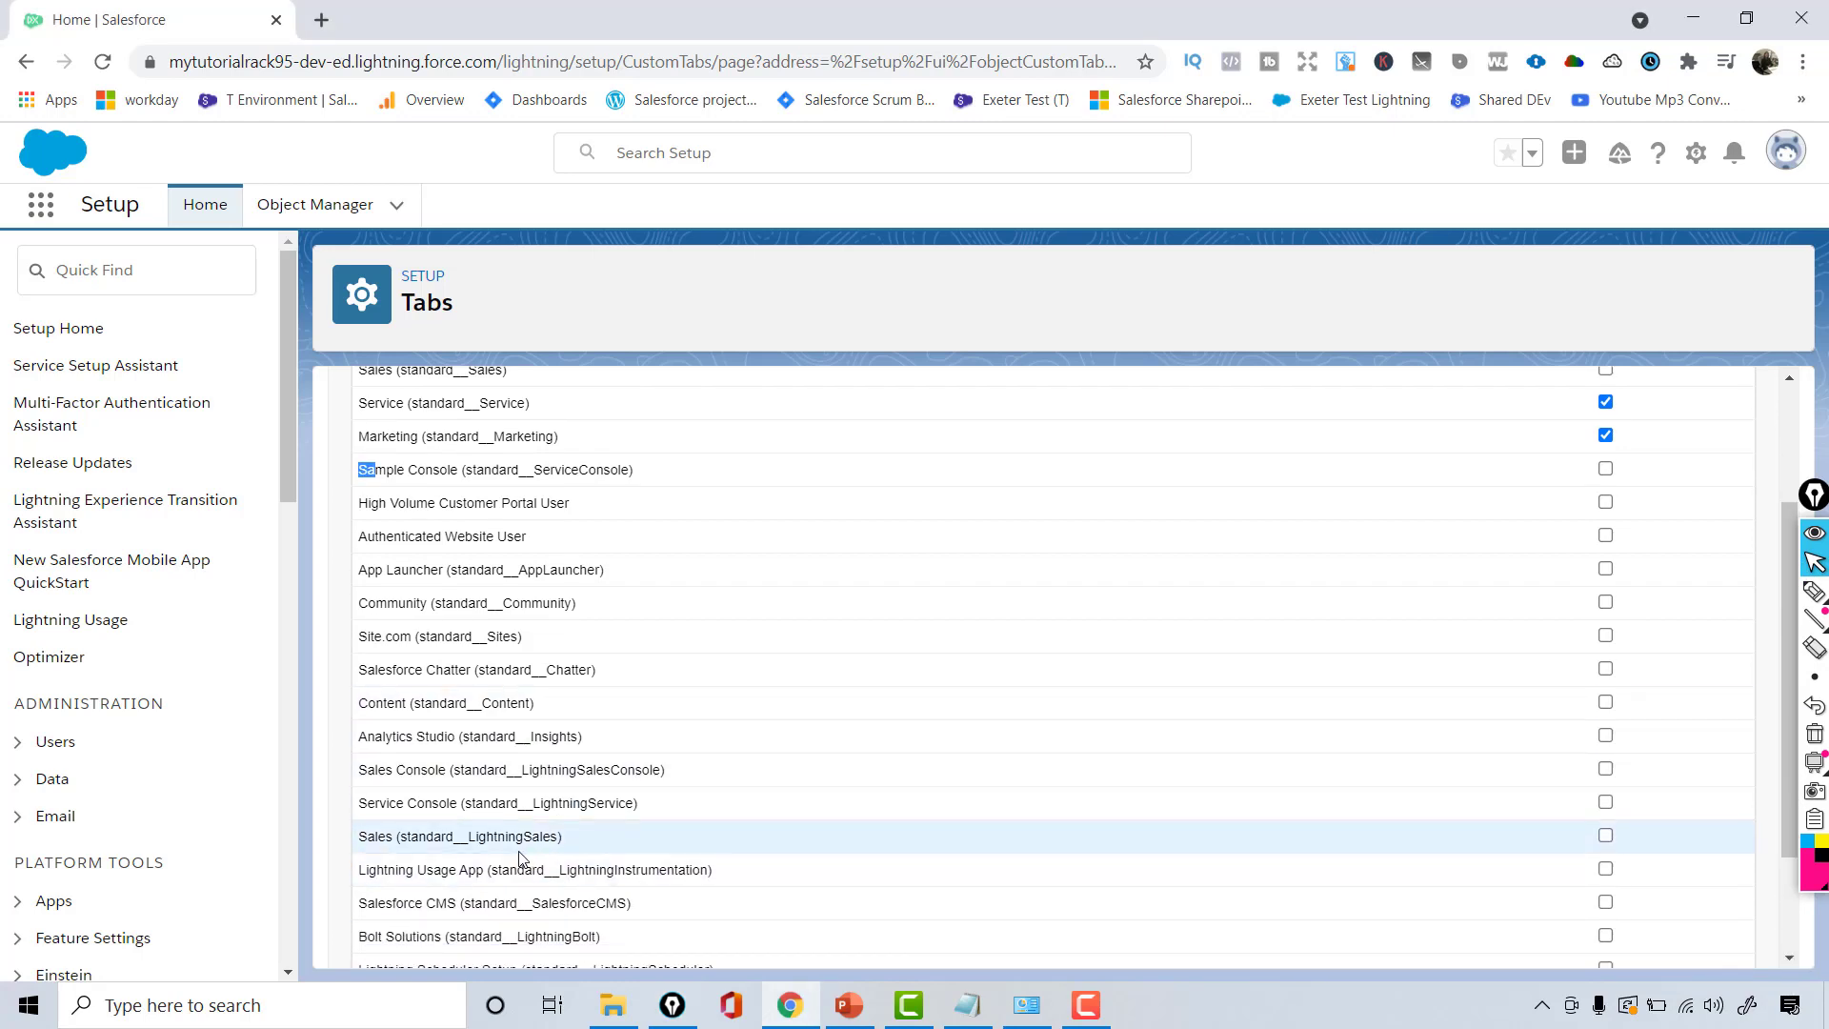
{"action": "scroll", "coordinate": [1238, 705], "scroll_direction": "down", "scroll_amount": 2}
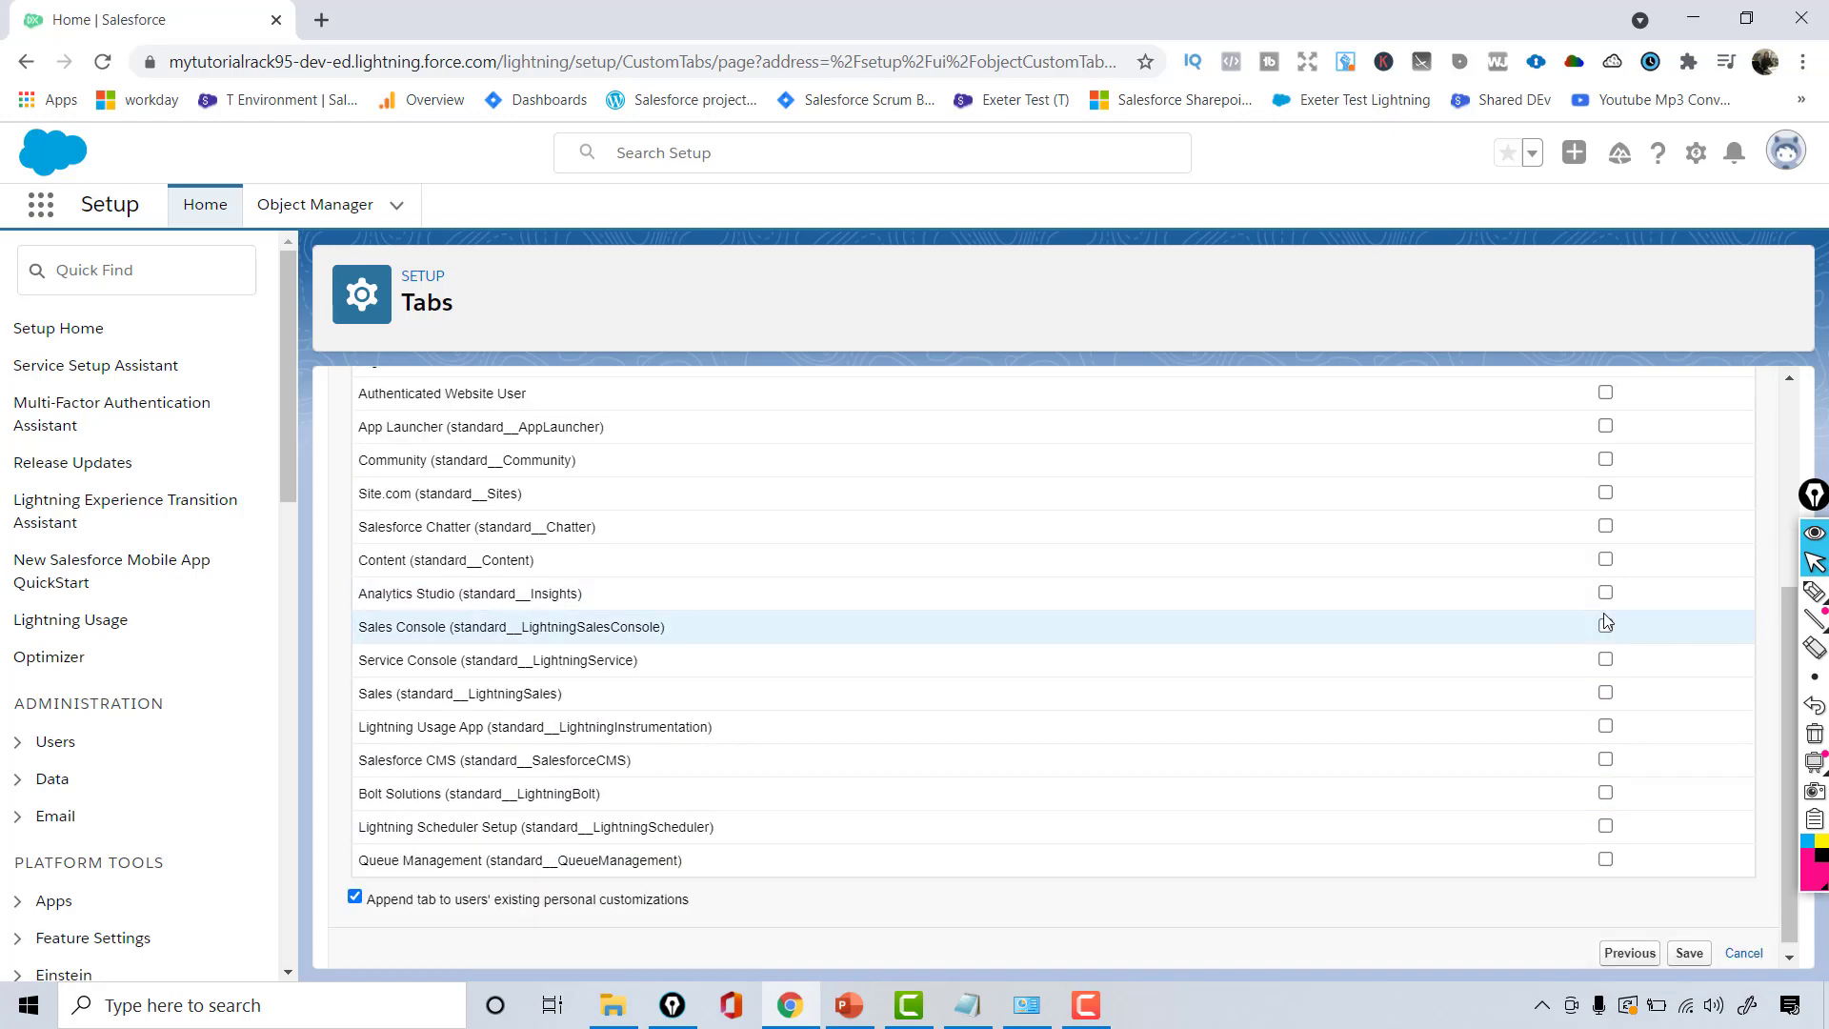
{"action": "left_click_drag", "start_coordinate": [1786, 730], "coordinate": [1760, 570]}
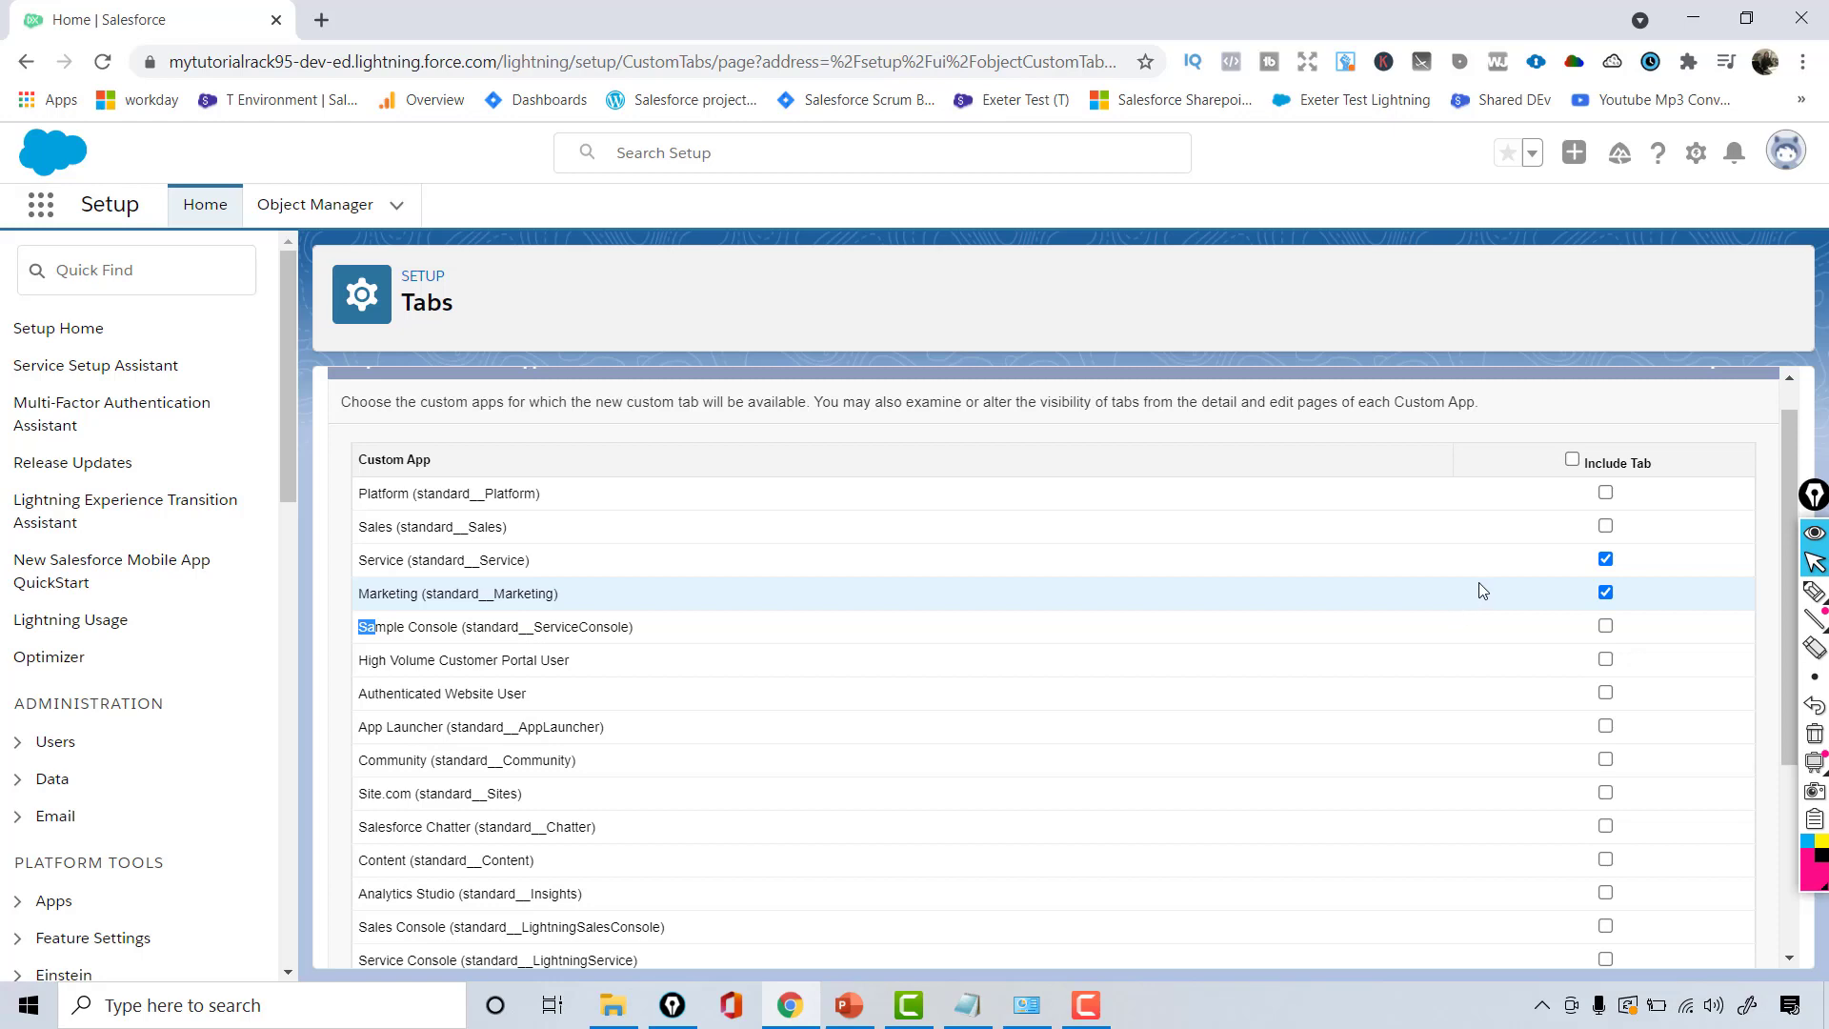
{"action": "left_click", "coordinate": [1606, 528]}
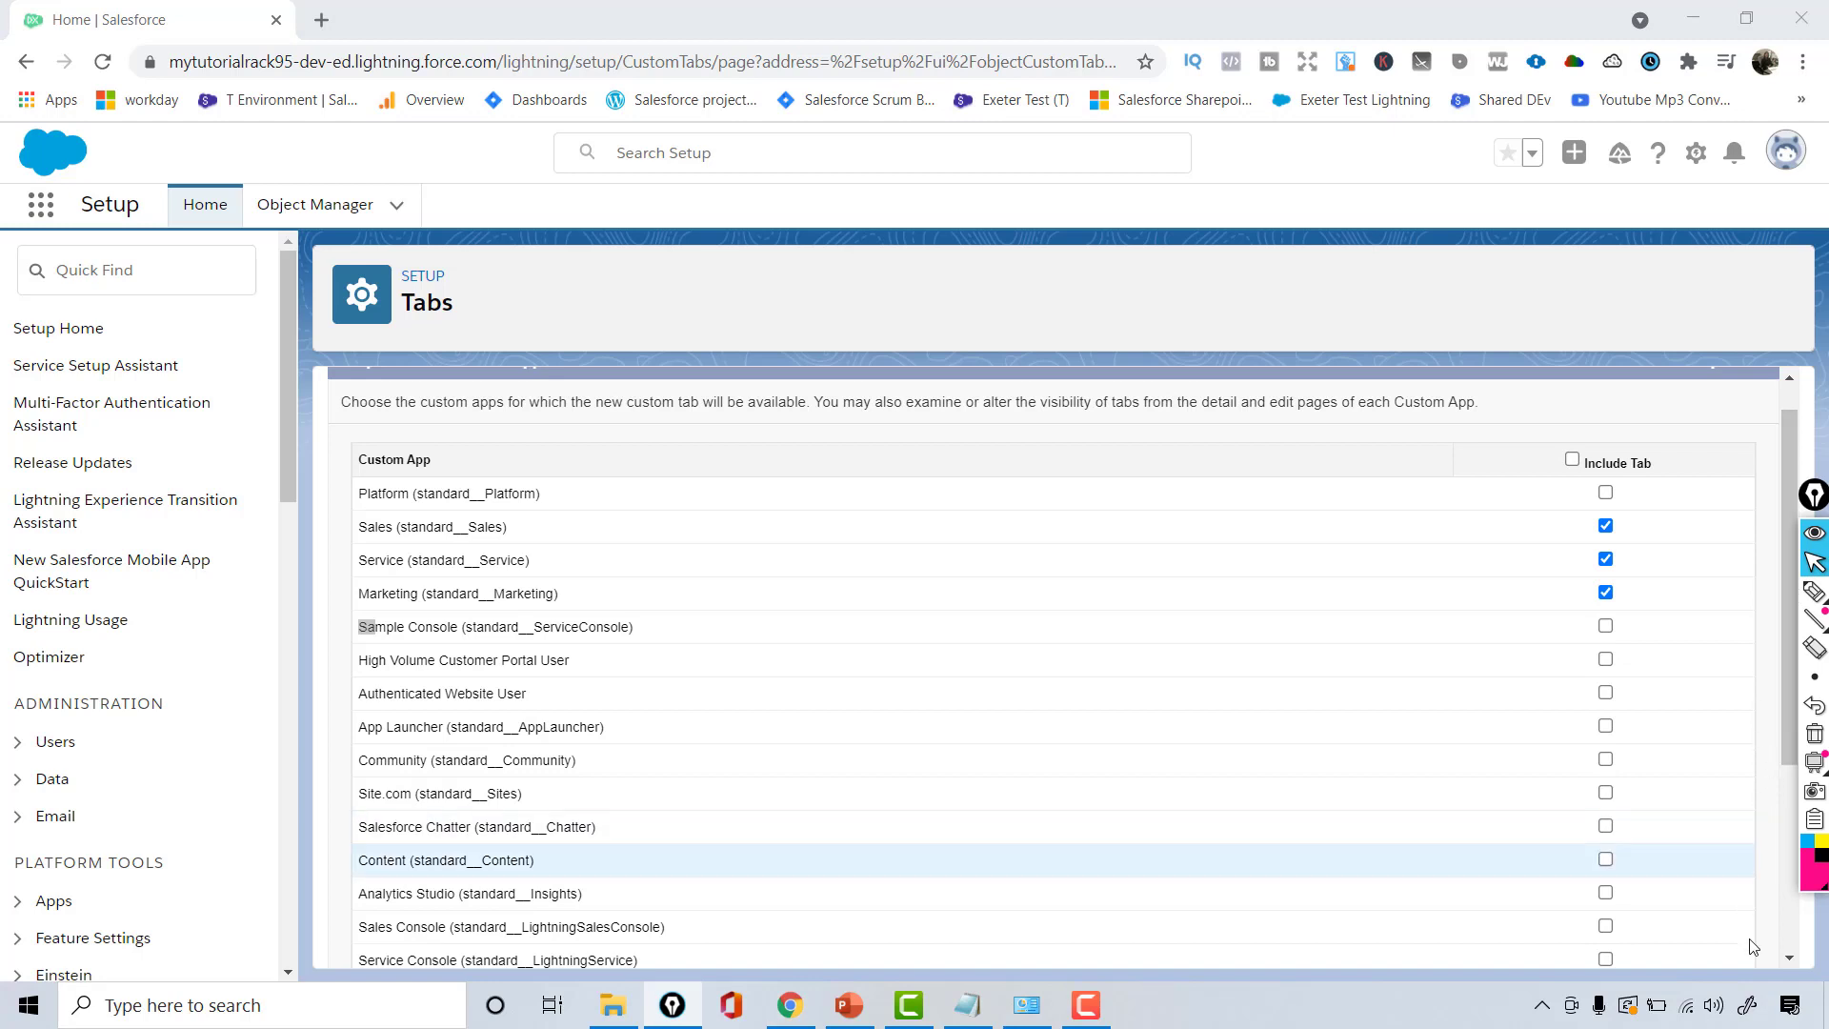
{"action": "left_click", "coordinate": [1789, 958]}
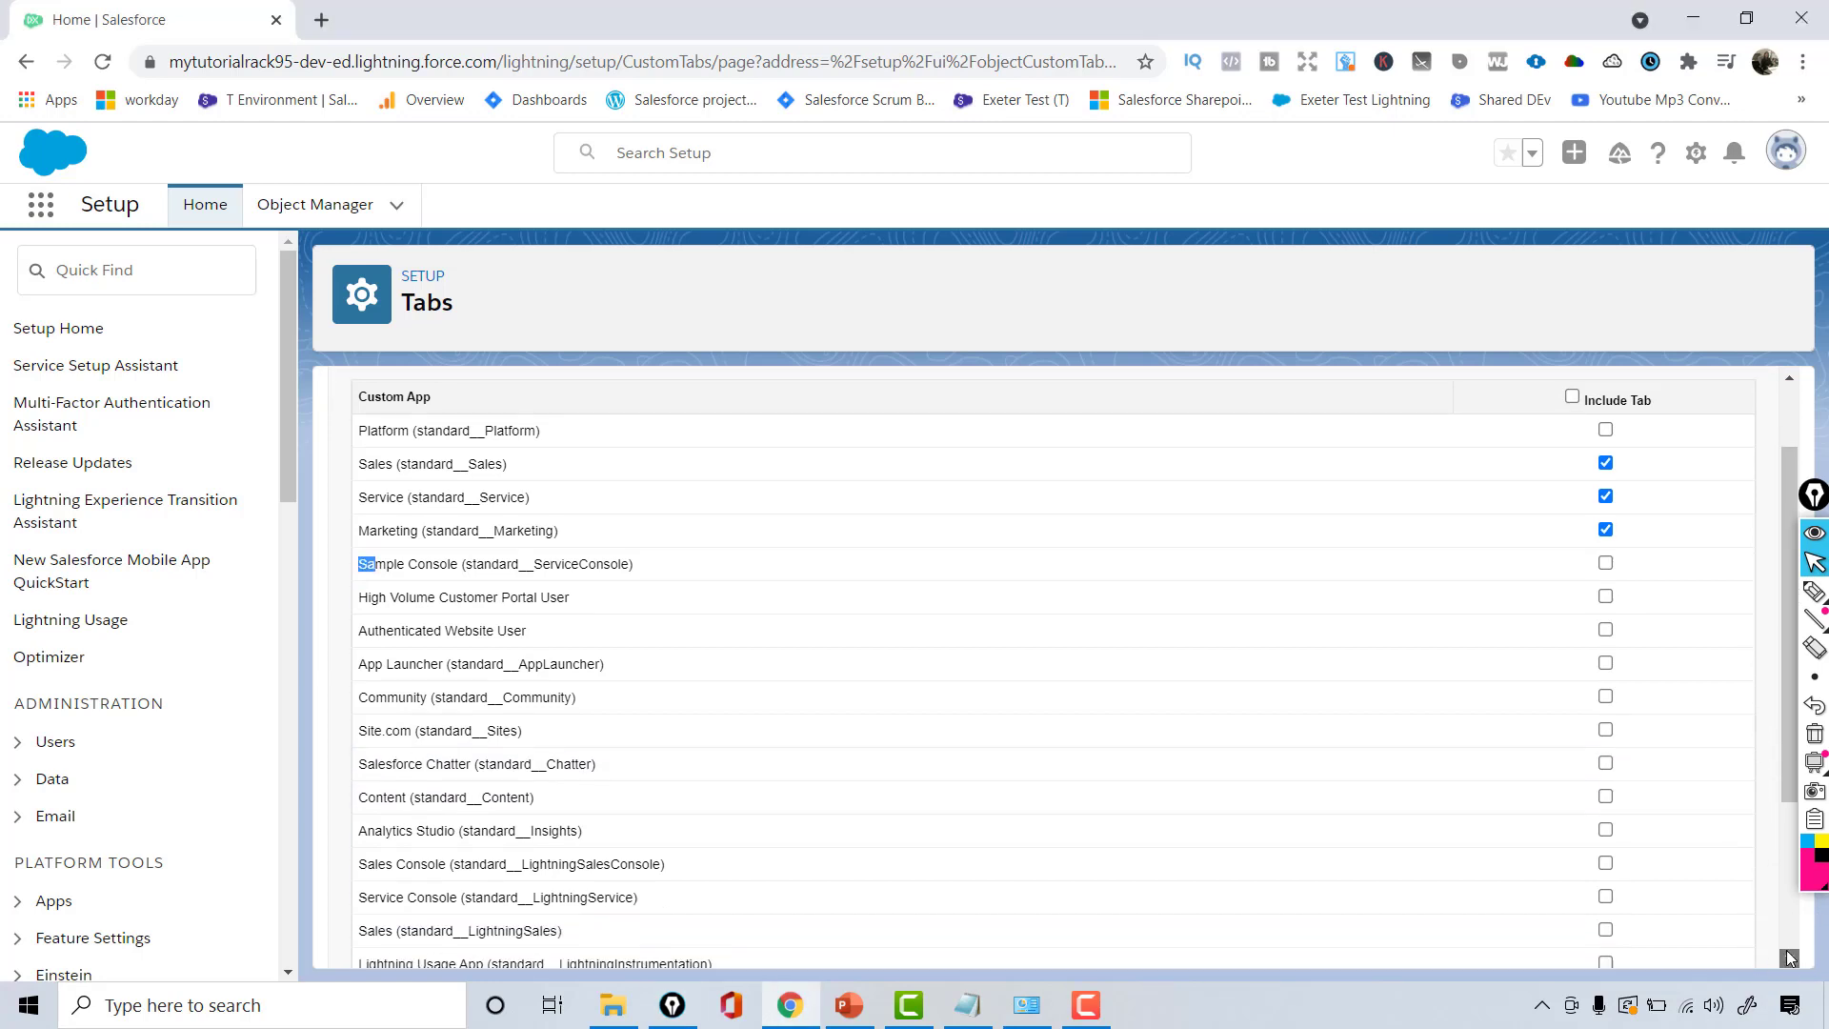
{"action": "left_click", "coordinate": [1689, 941]}
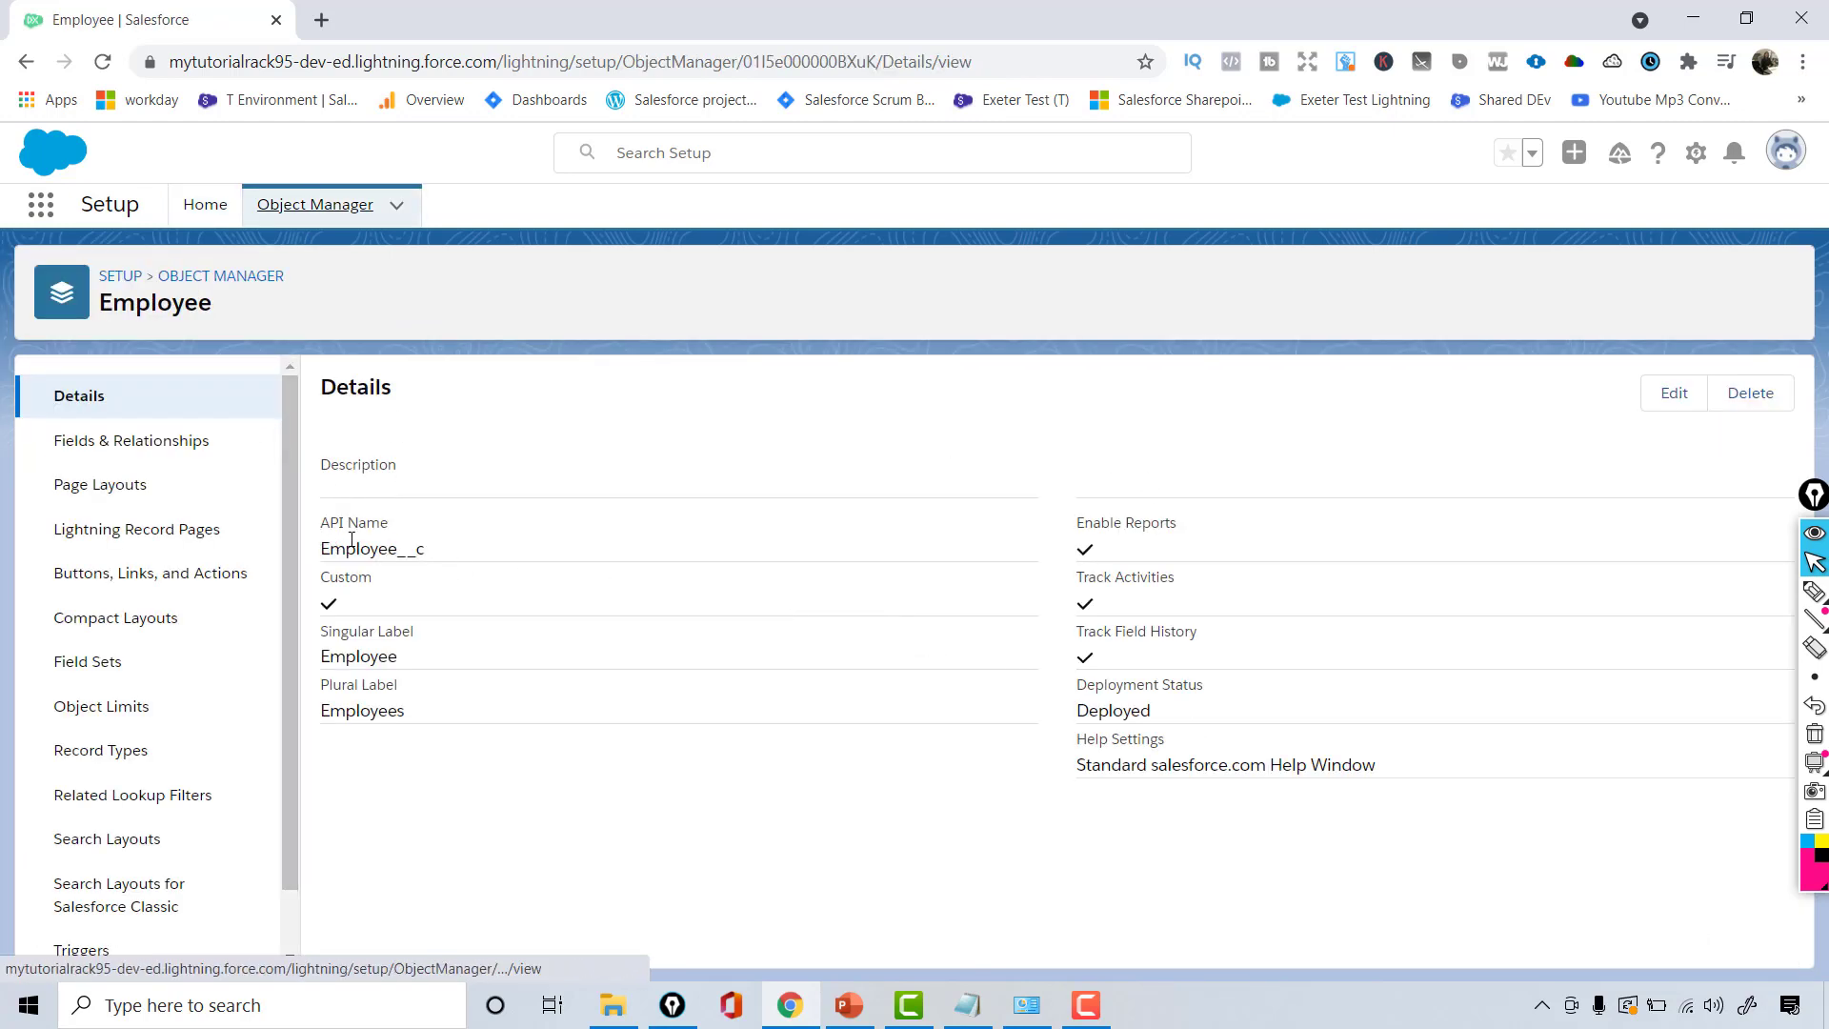
Examine the Employee object's API name and the suffix that marks it as a custom object.
{"action": "double_click", "coordinate": [418, 558]}
{"action": "left_click", "coordinate": [404, 549]}
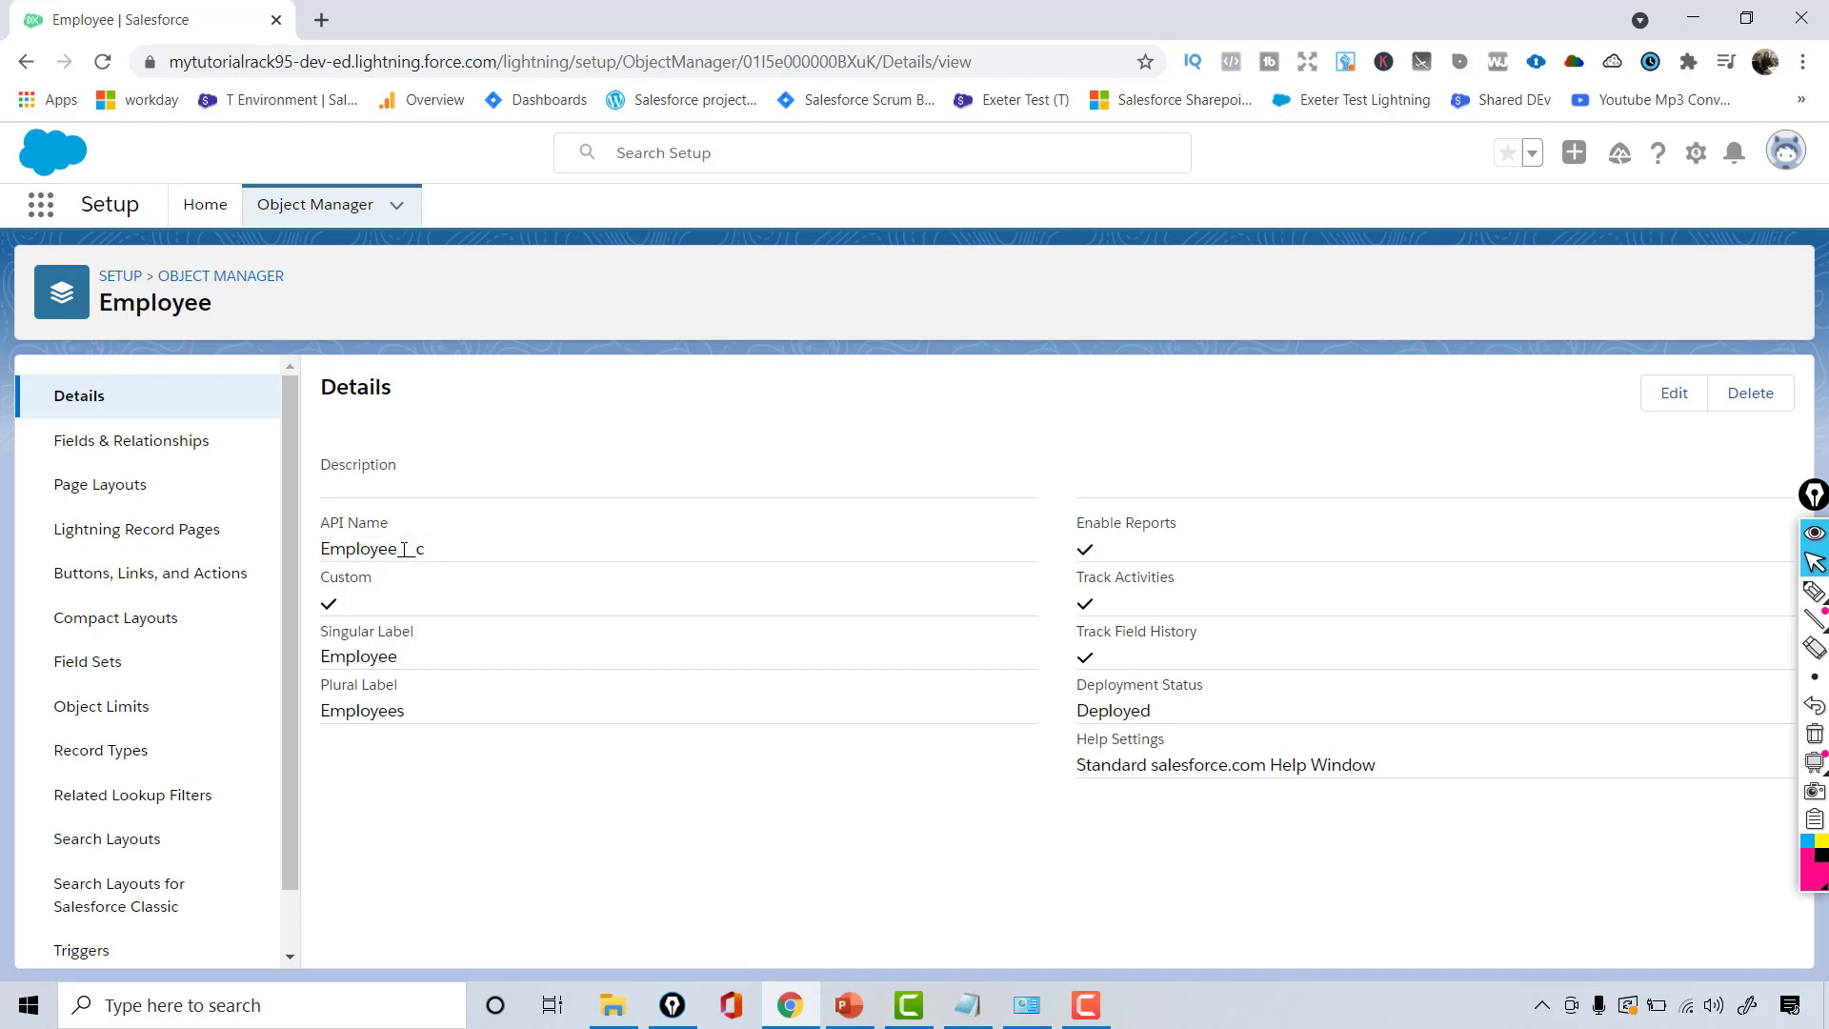
{"action": "left_click_drag", "start_coordinate": [398, 549], "coordinate": [425, 550]}
{"action": "double_click", "coordinate": [402, 548]}
{"action": "left_click_drag", "start_coordinate": [398, 549], "coordinate": [453, 559]}
{"action": "left_click", "coordinate": [399, 550]}
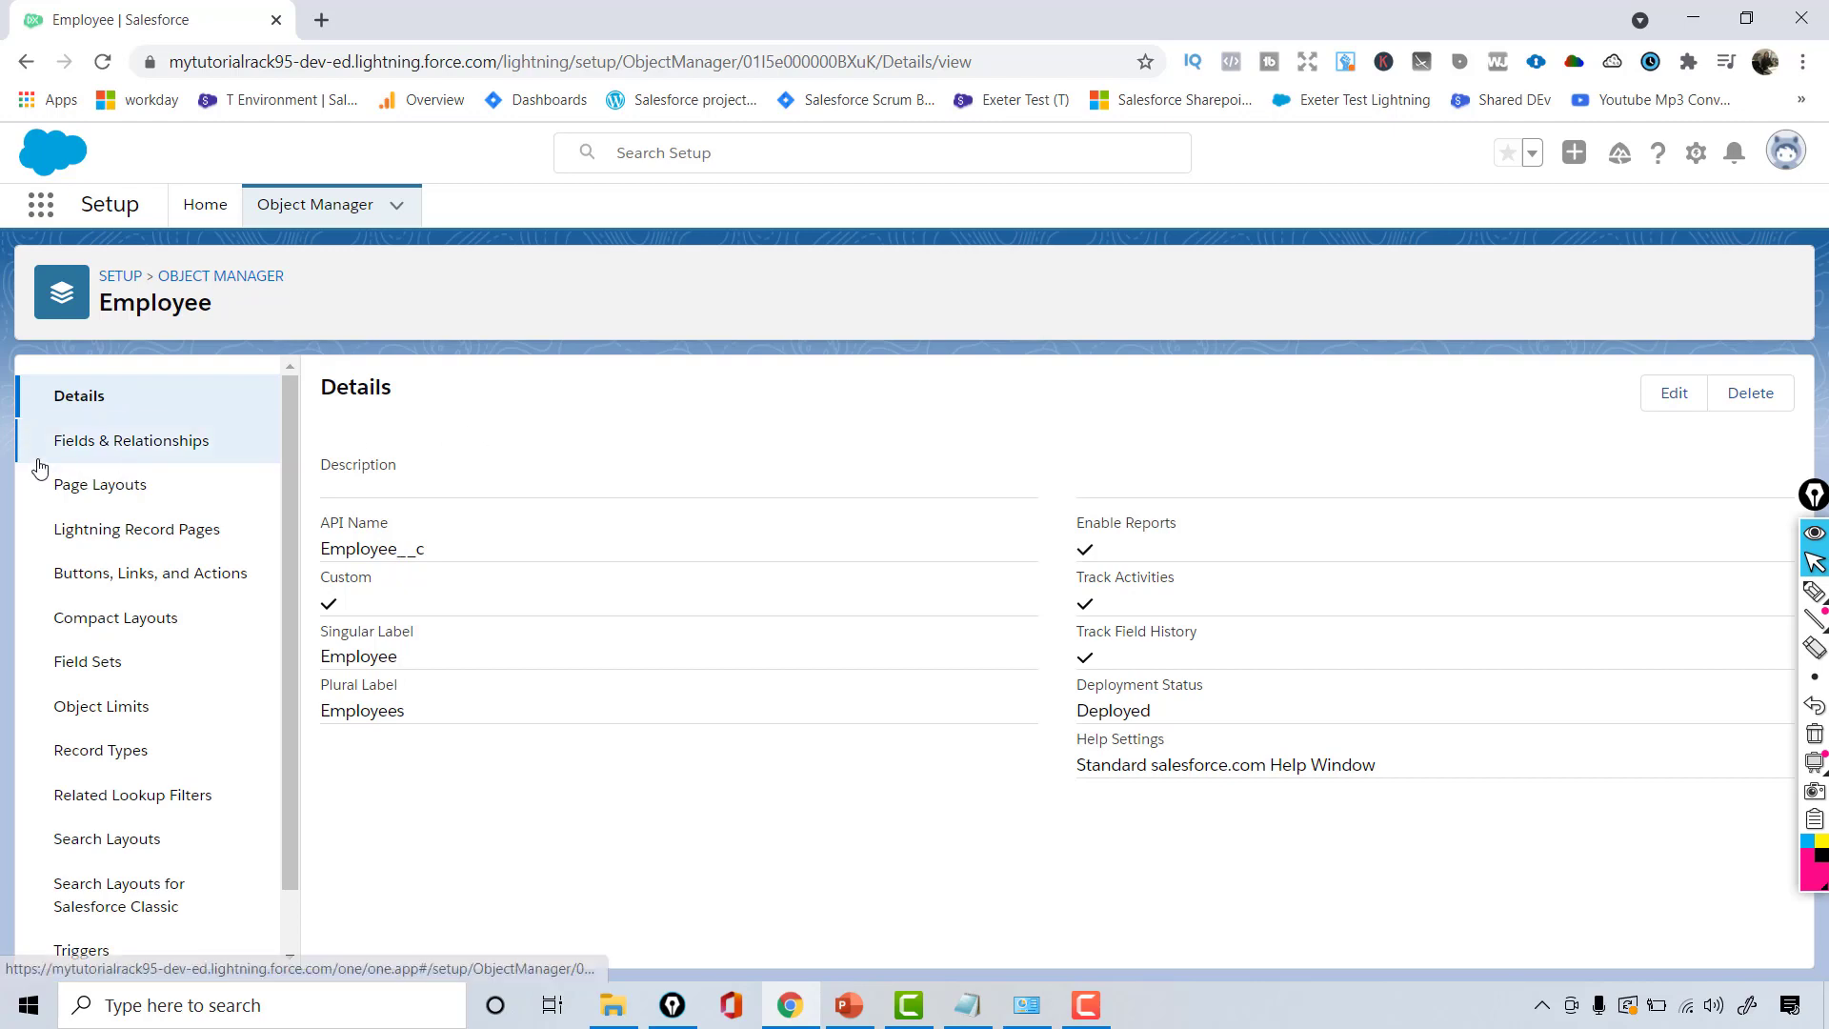
Review the Employee object's automatically created fields in Fields & Relationships.
{"action": "left_click", "coordinate": [149, 438]}
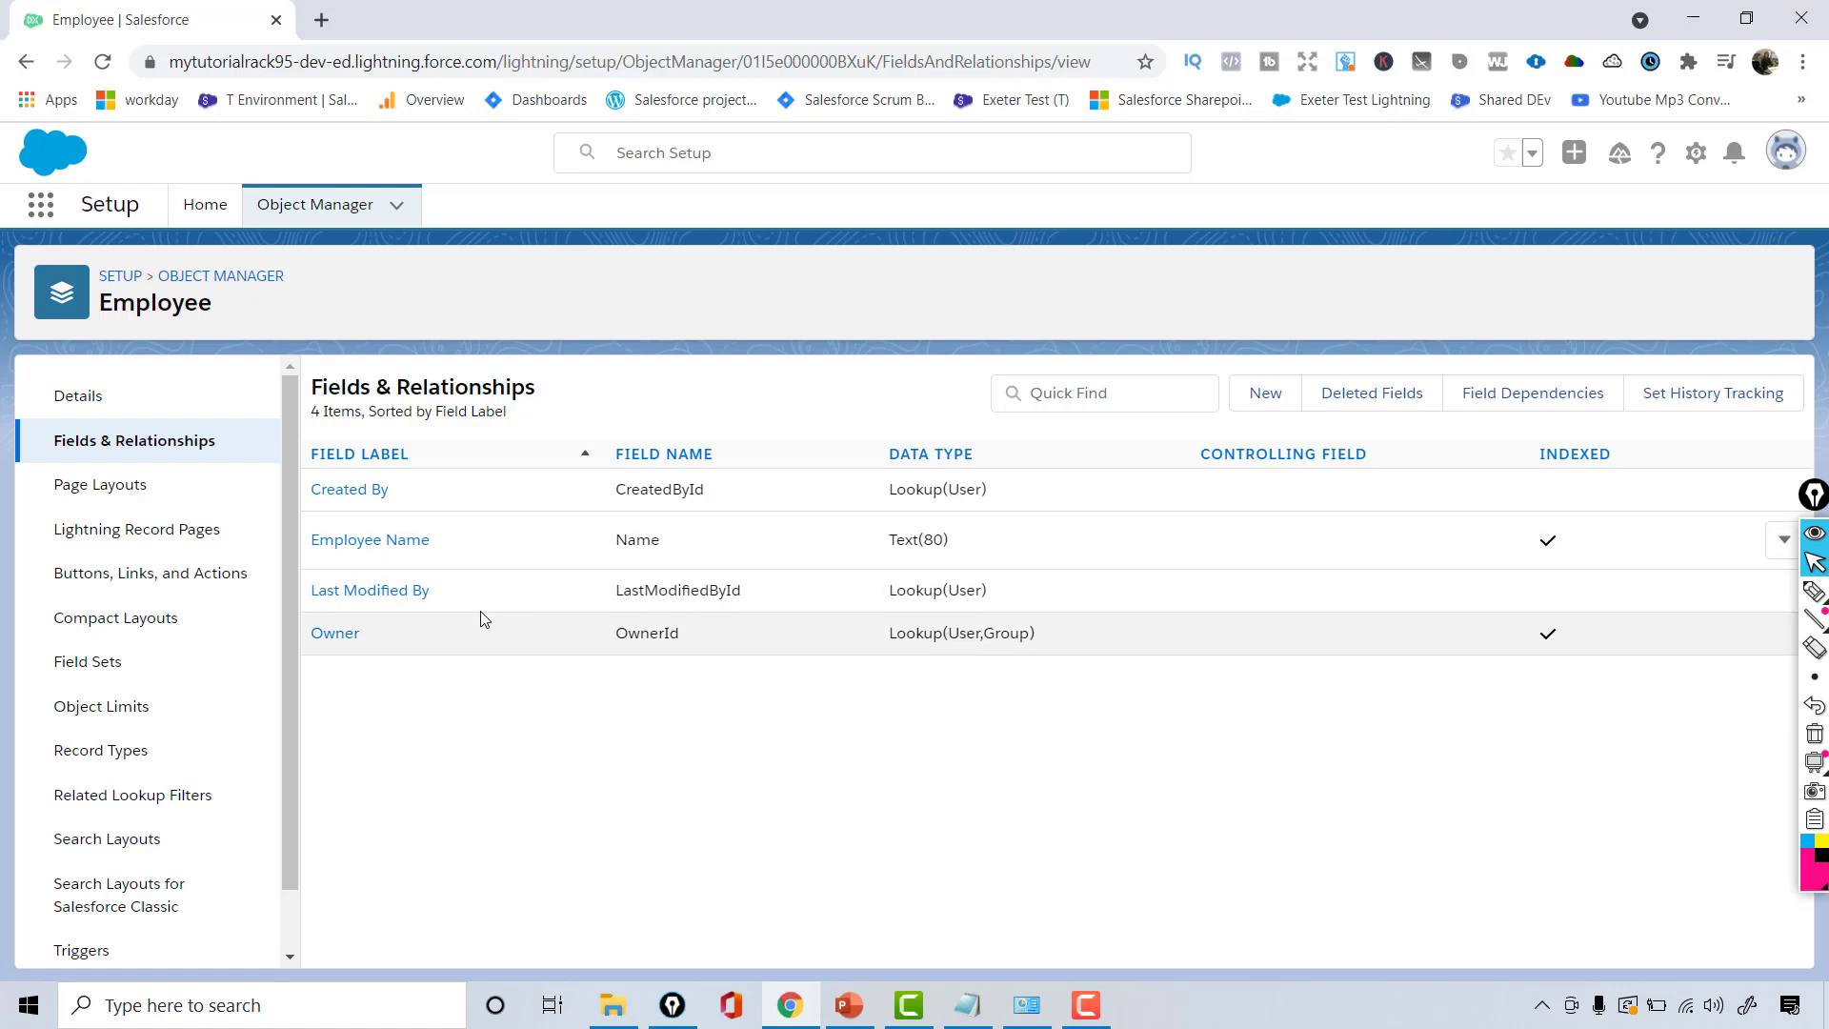
{"action": "left_click_drag", "start_coordinate": [433, 594], "coordinate": [307, 606]}
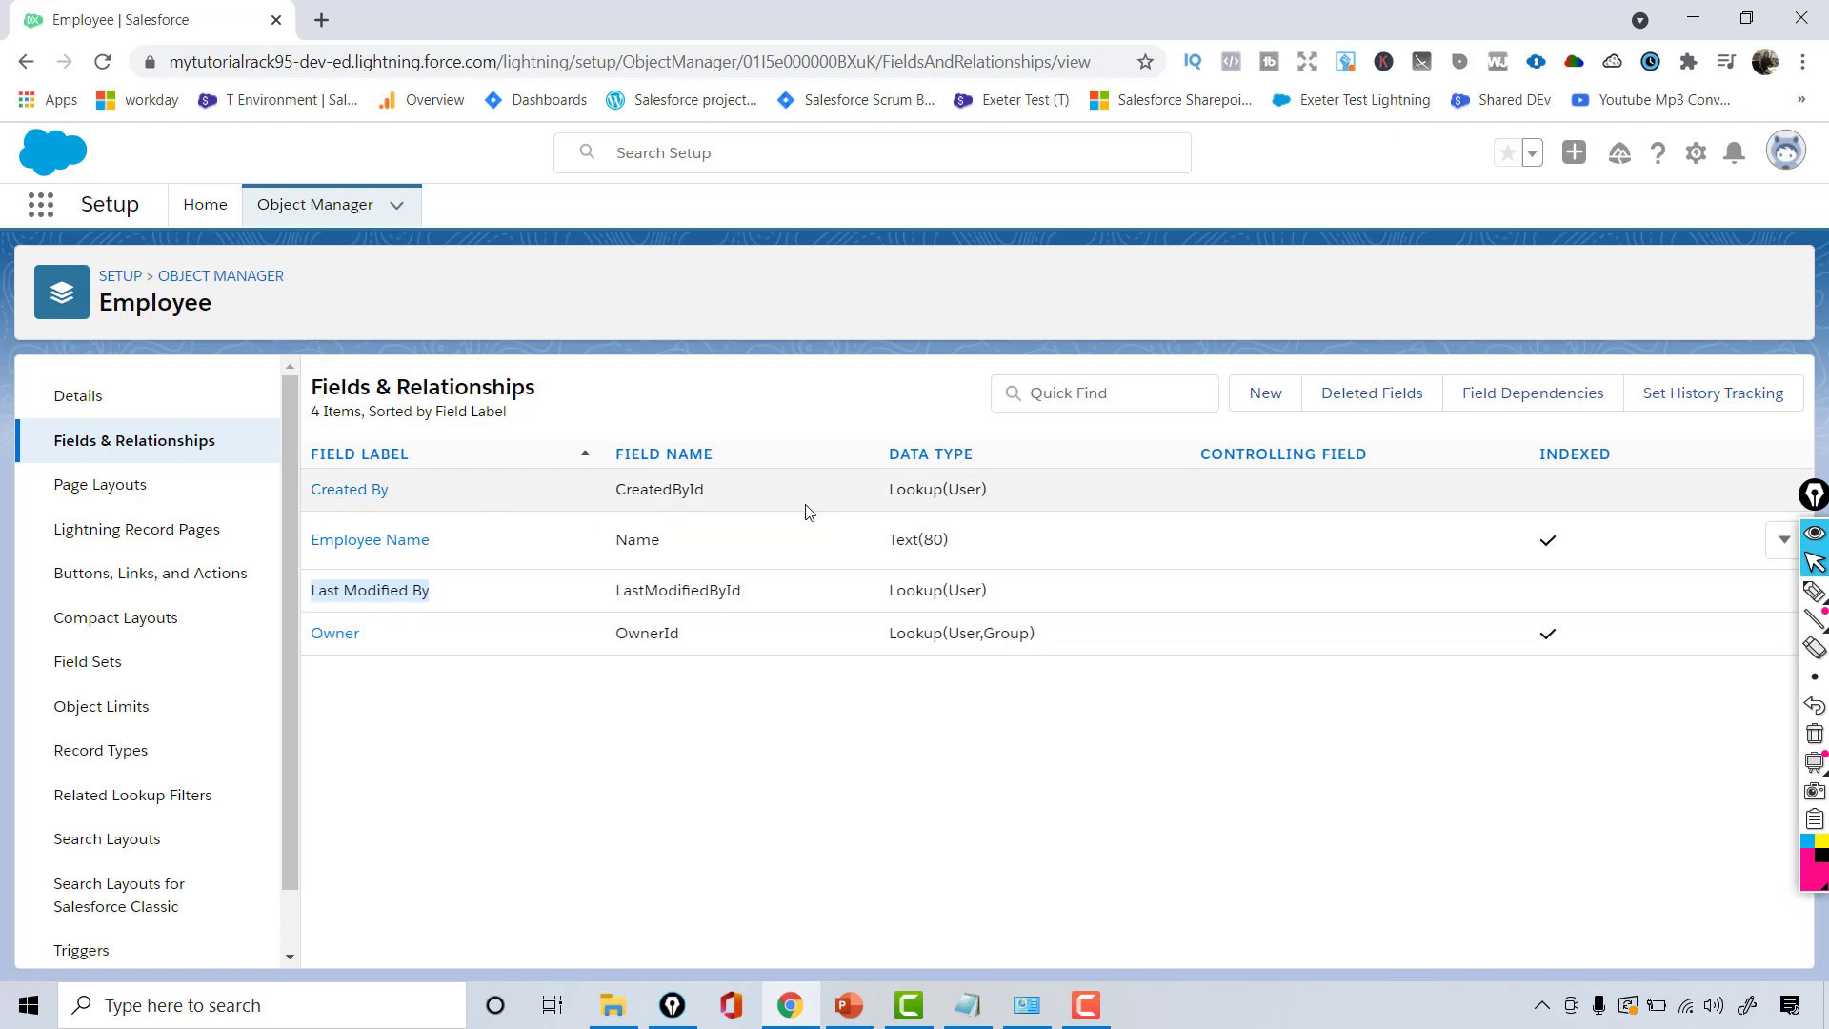
{"action": "left_click_drag", "start_coordinate": [572, 488], "coordinate": [748, 489]}
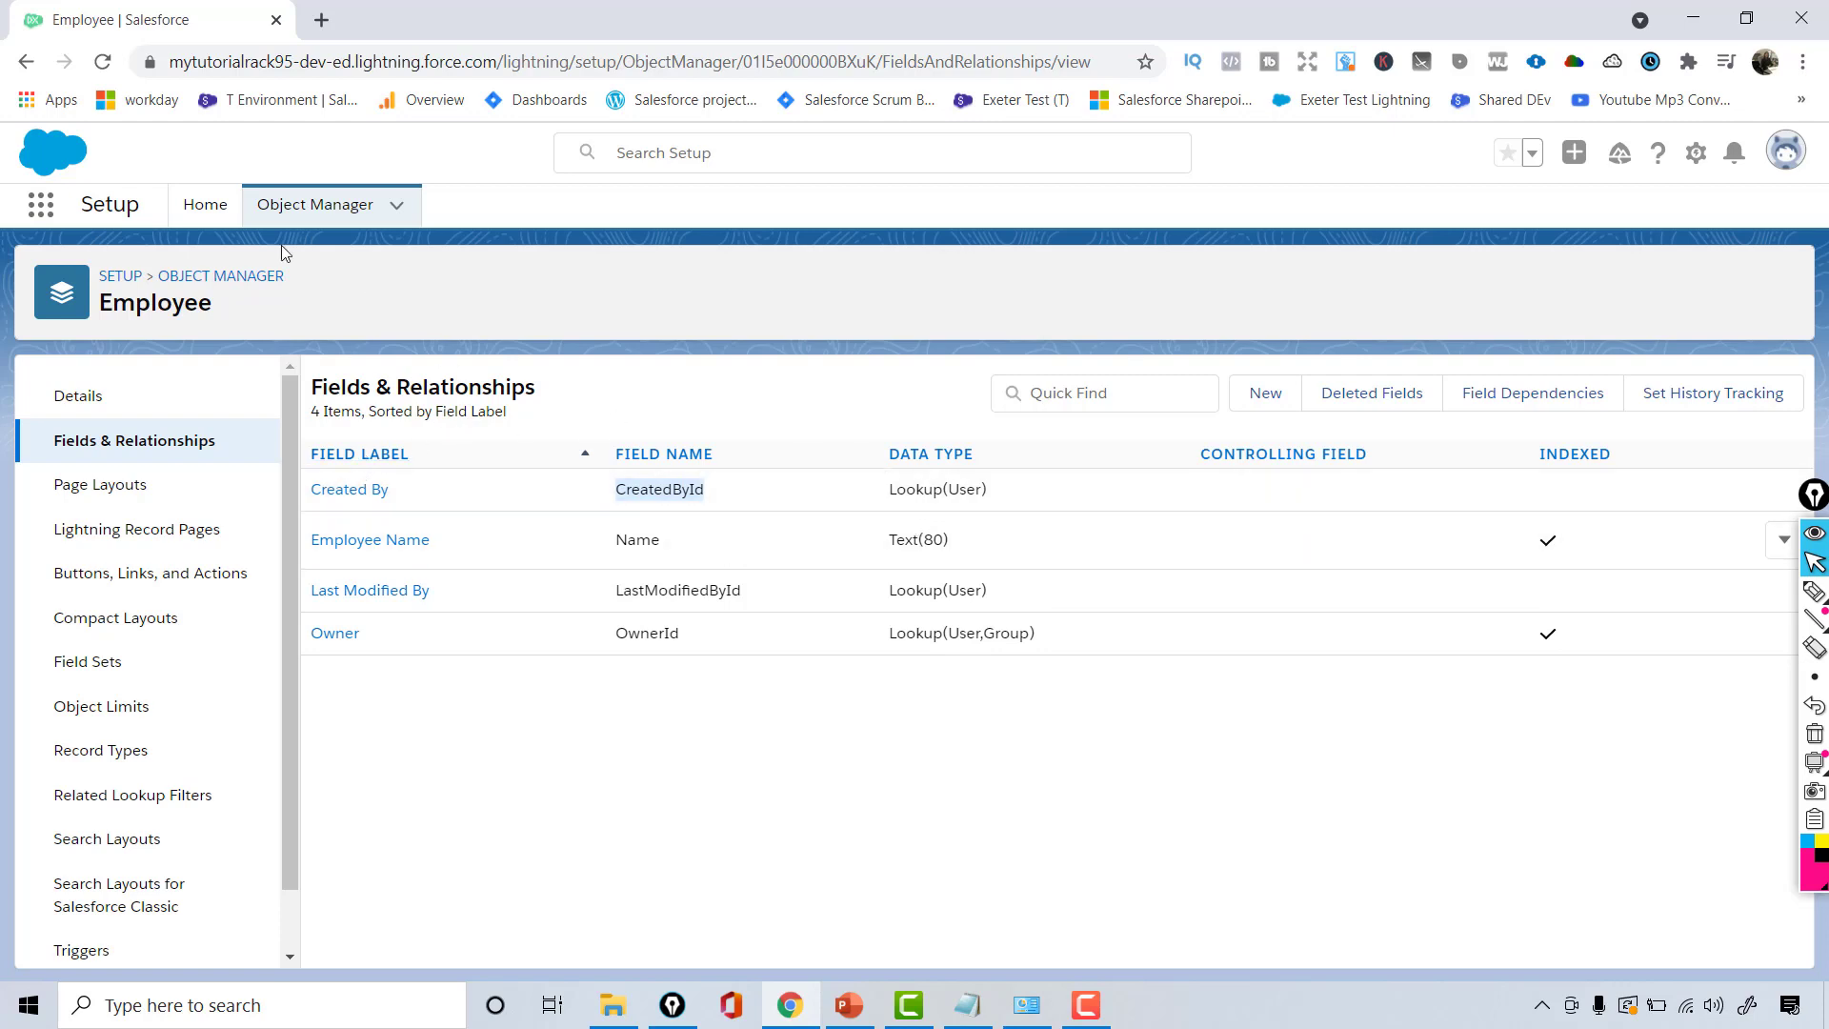
Open the Marketing app's Employees tab to check the new object there, and dismiss the navigation video prompt.
{"action": "left_click", "coordinate": [52, 206]}
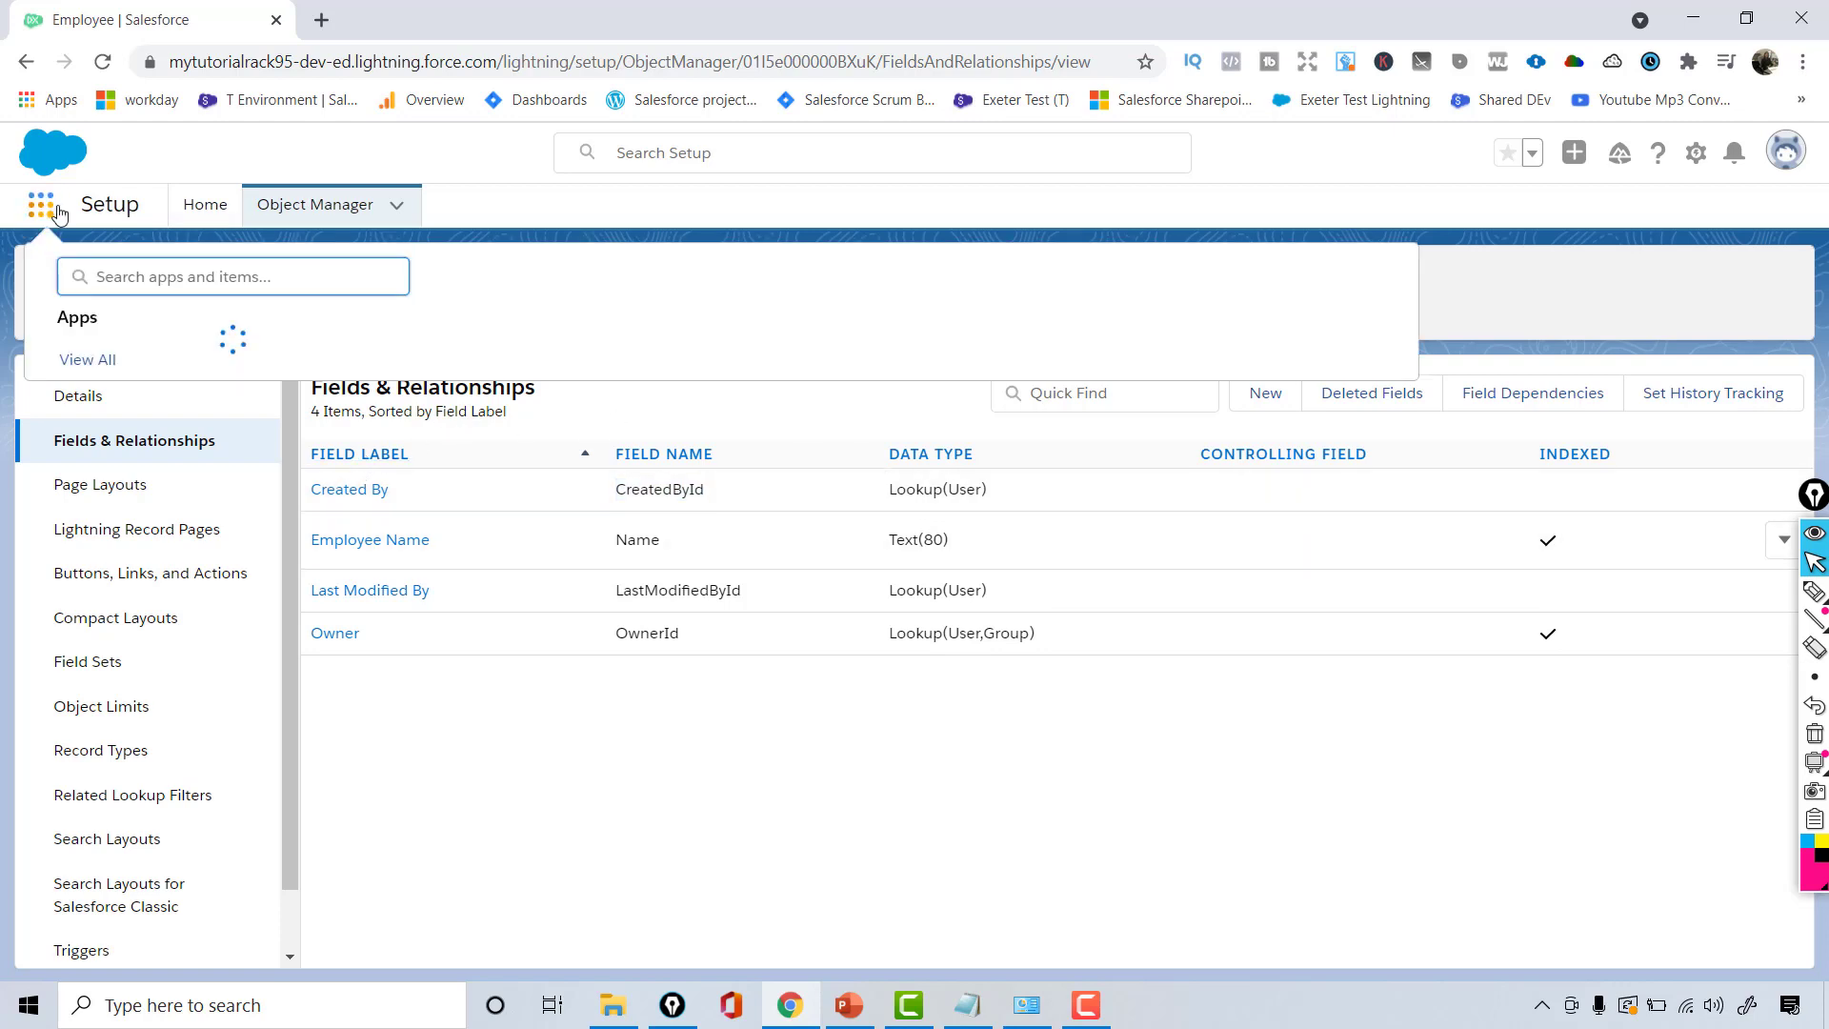
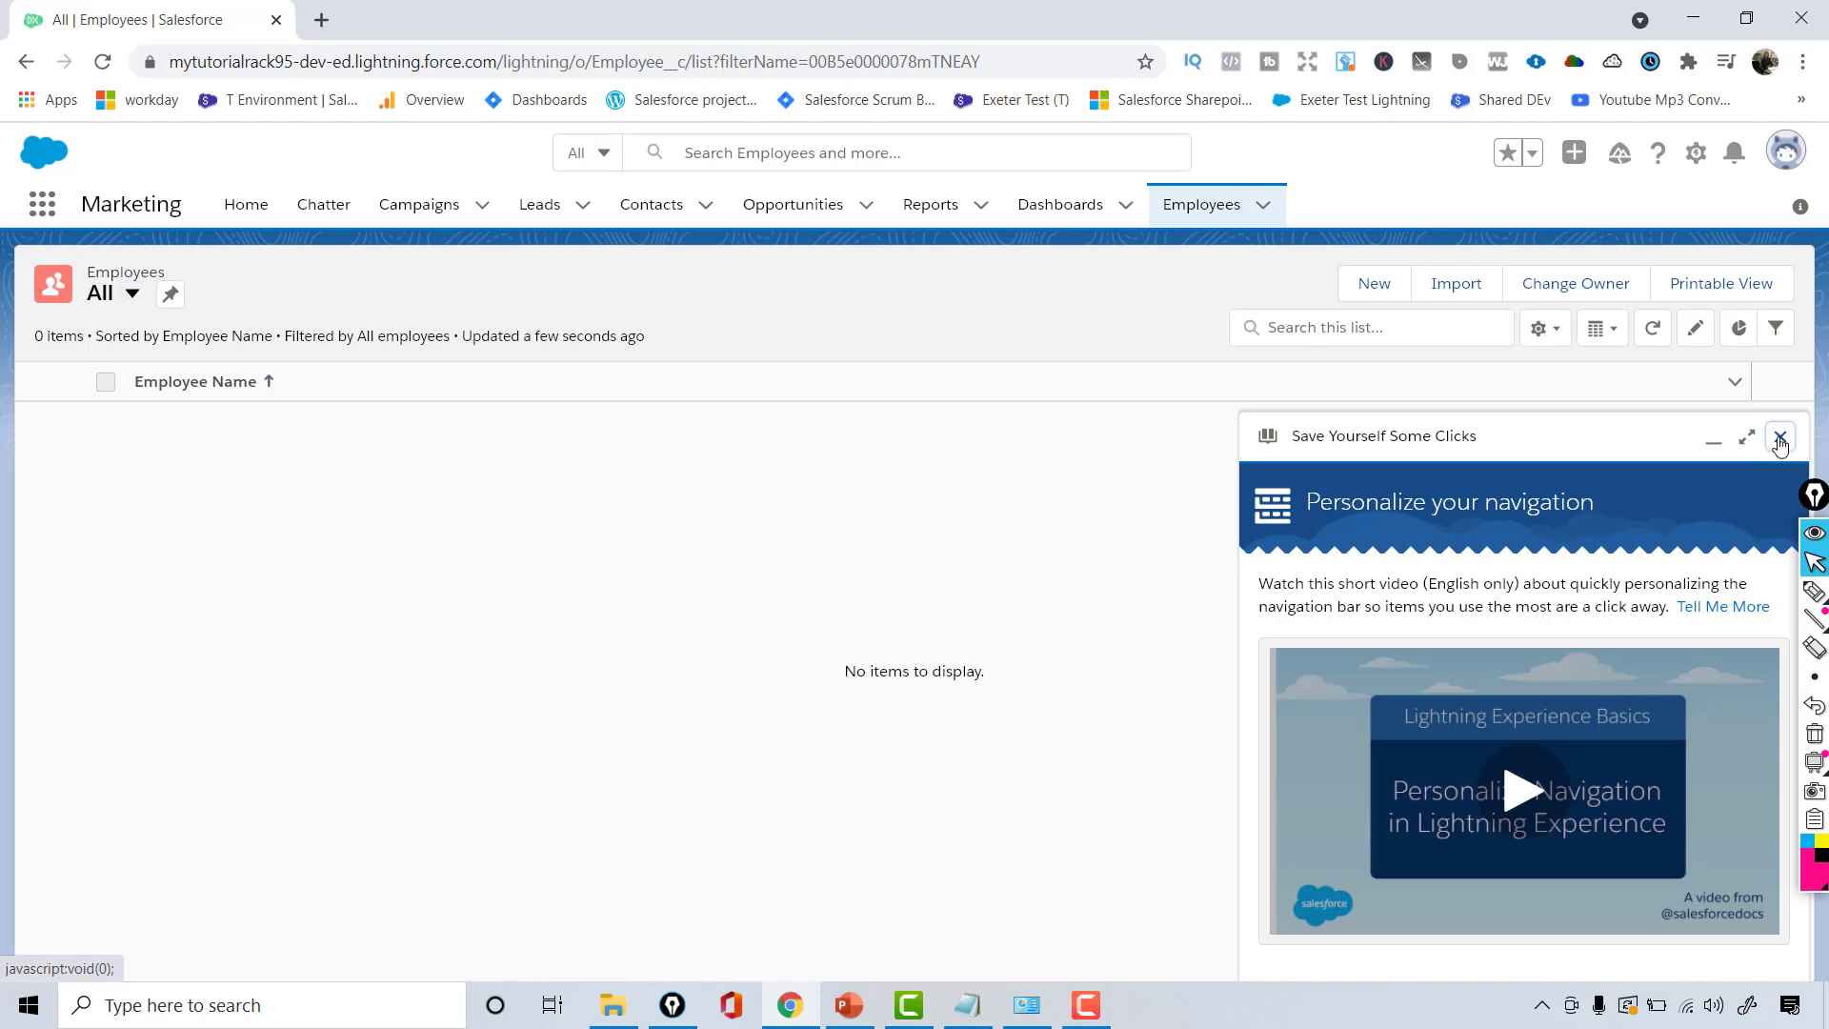
{"action": "left_click", "coordinate": [1779, 436]}
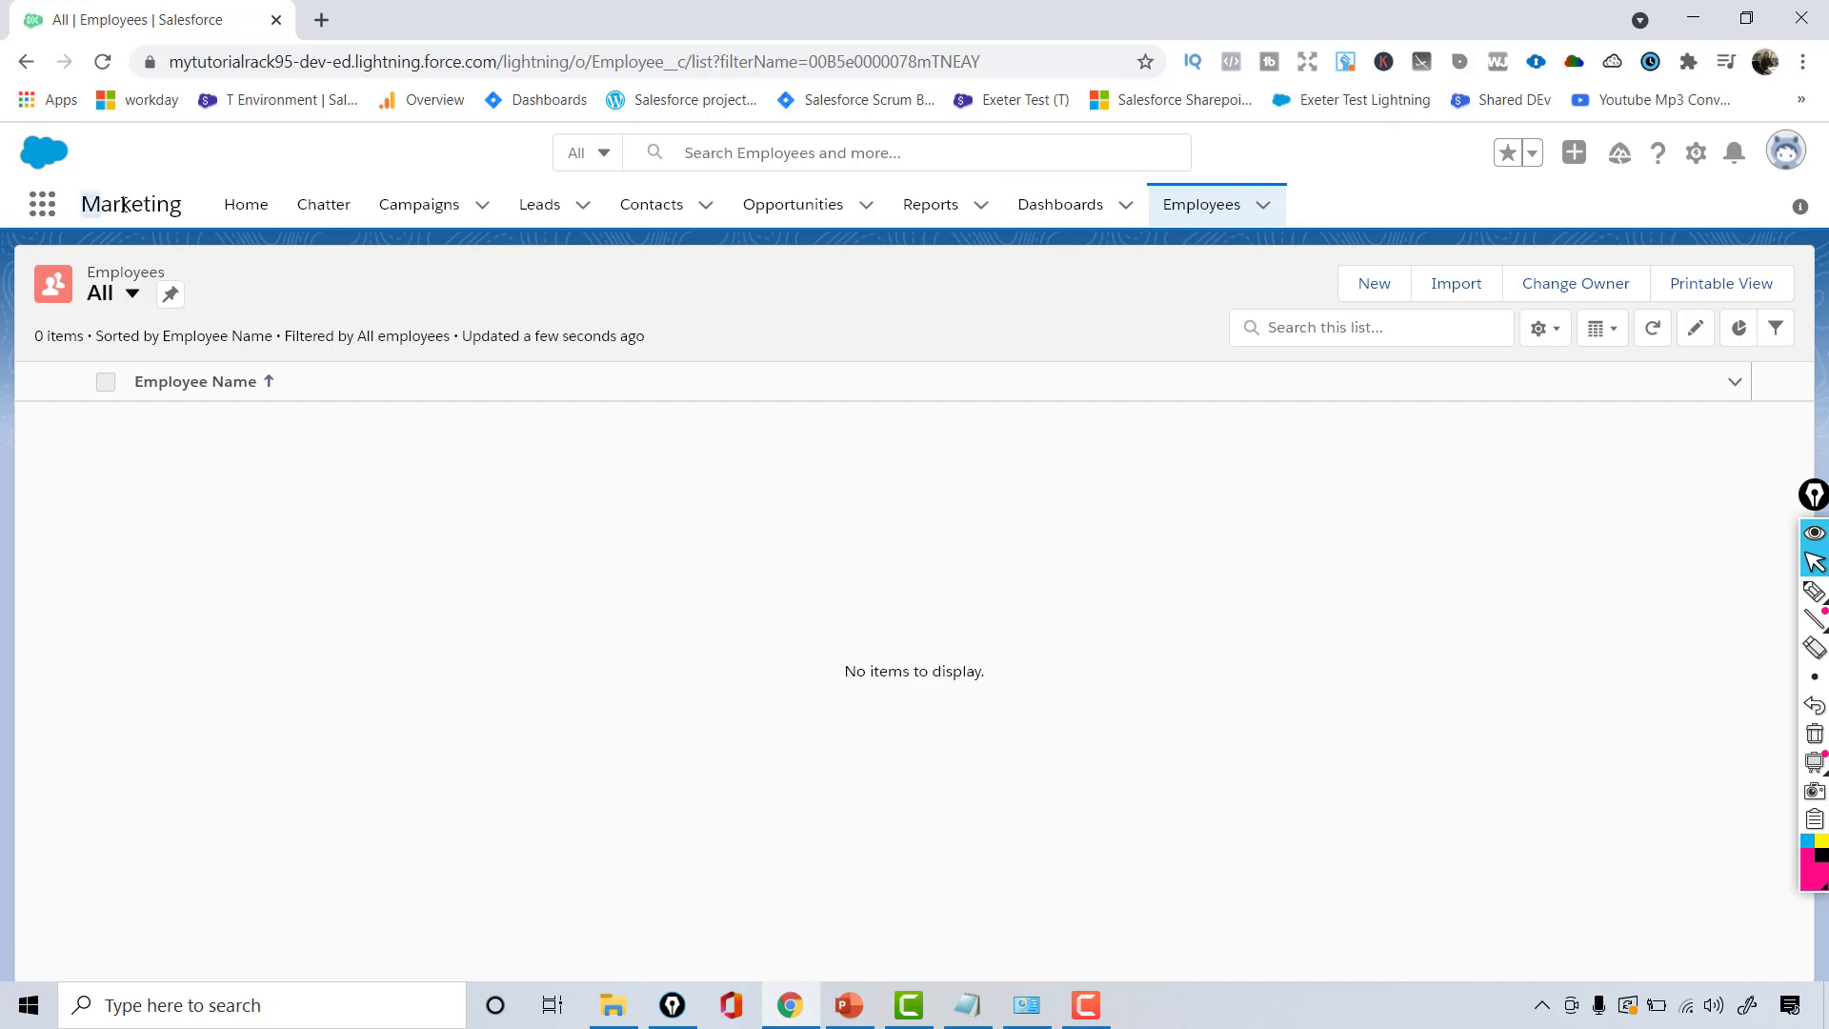
{"action": "left_click_drag", "start_coordinate": [124, 204], "coordinate": [185, 206]}
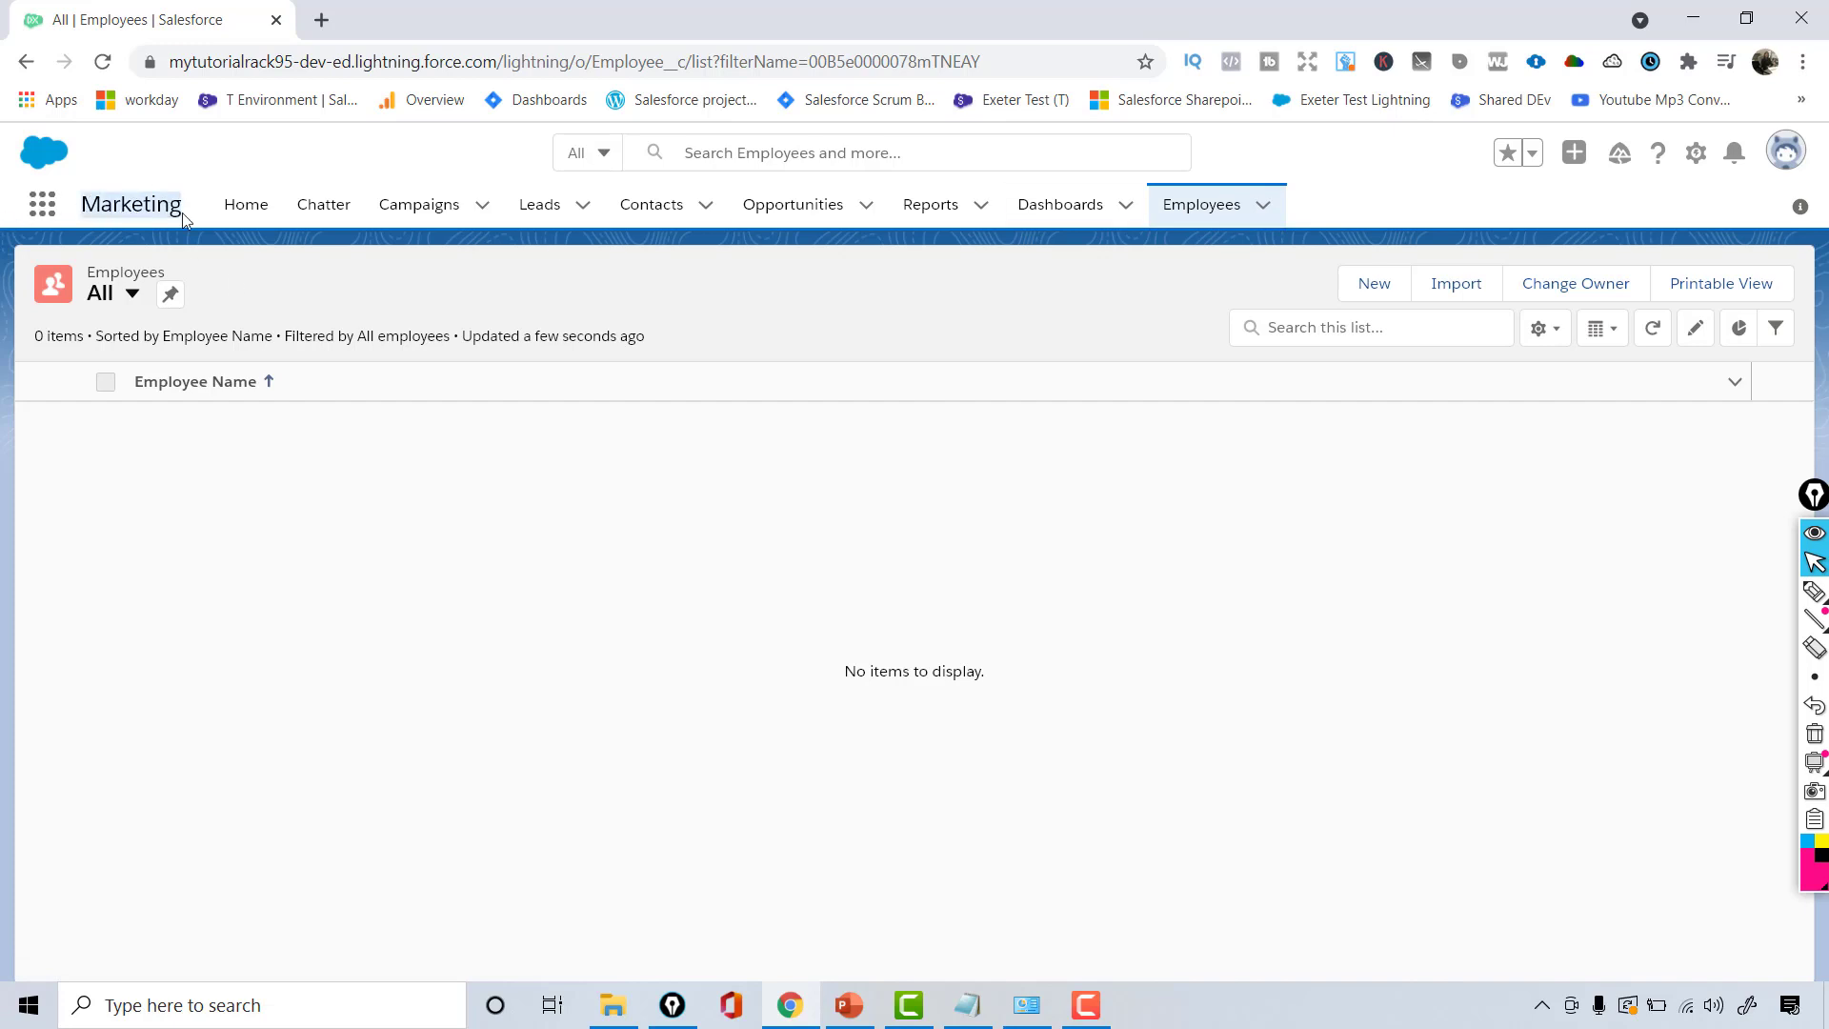
Switch to the Service app and open its Employees tab.
{"action": "left_click", "coordinate": [38, 215]}
{"action": "left_click", "coordinate": [108, 357]}
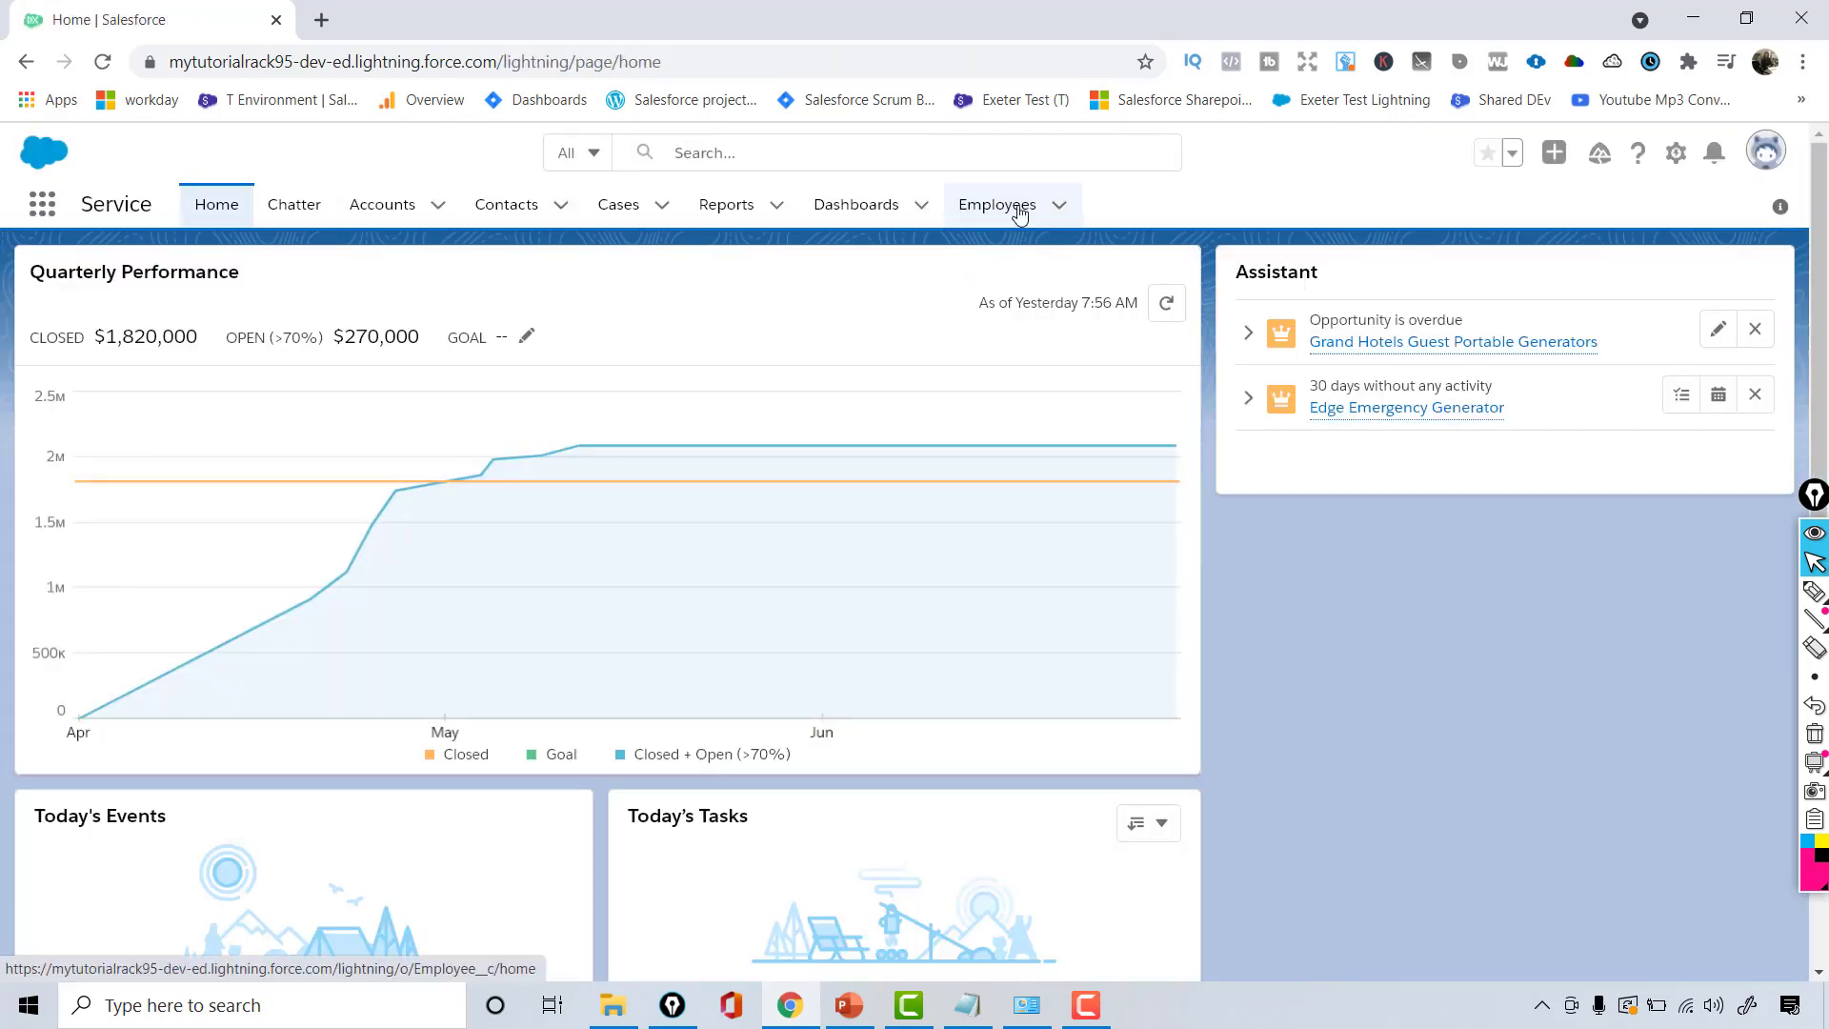
{"action": "left_click", "coordinate": [1017, 211]}
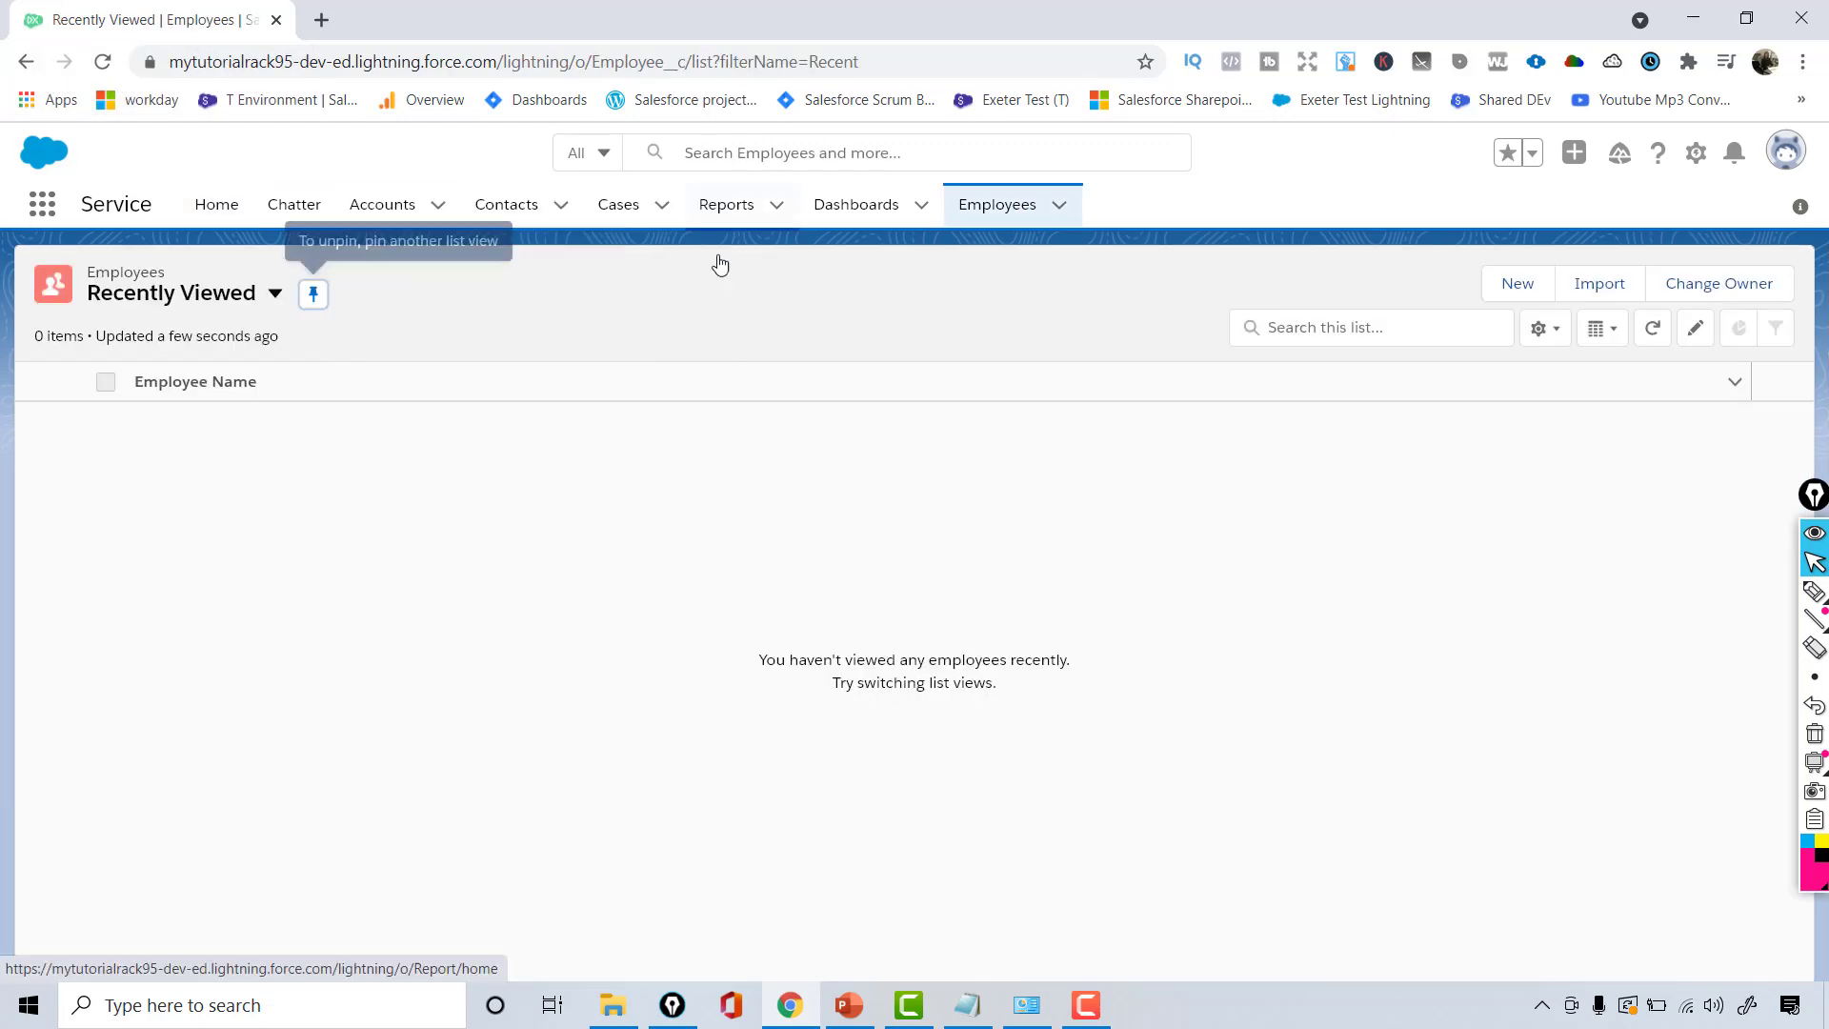
Create and save a new Employee record, filling Employee Name with the first suggested full name, and dismiss the notification.
{"action": "left_click", "coordinate": [1514, 286]}
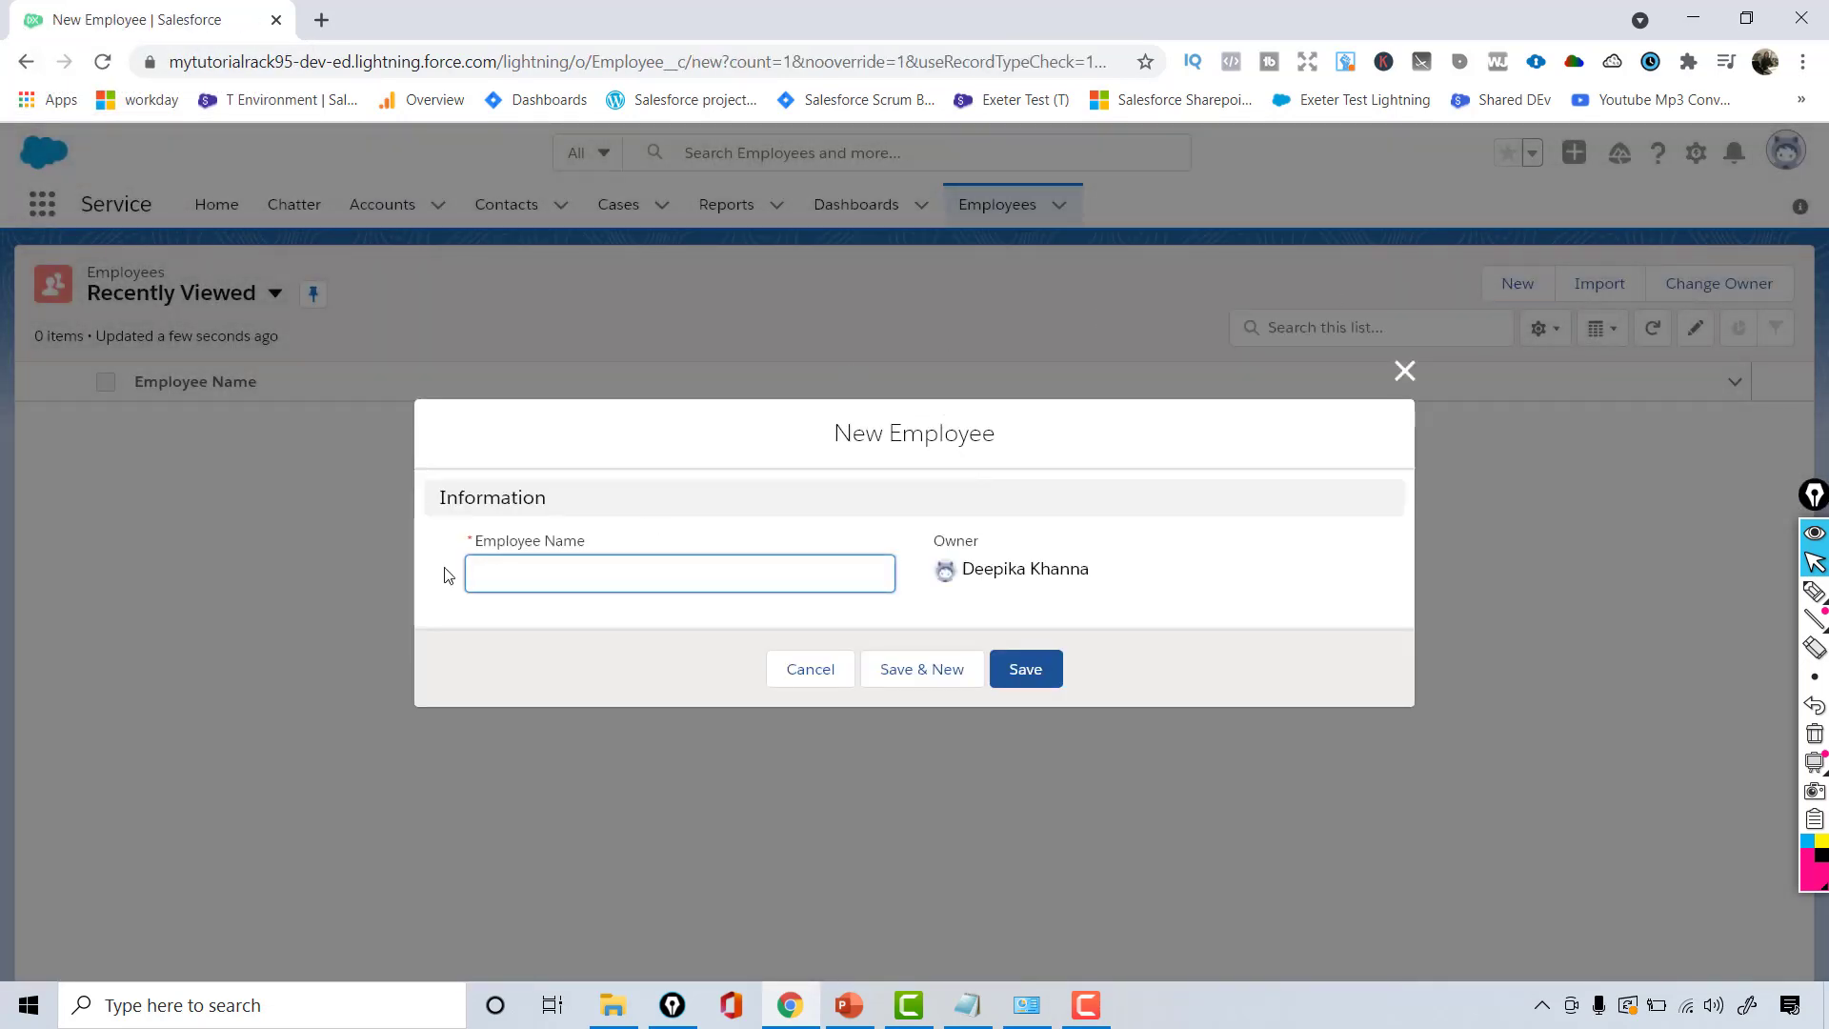
{"action": "left_click_drag", "start_coordinate": [467, 541], "coordinate": [587, 530]}
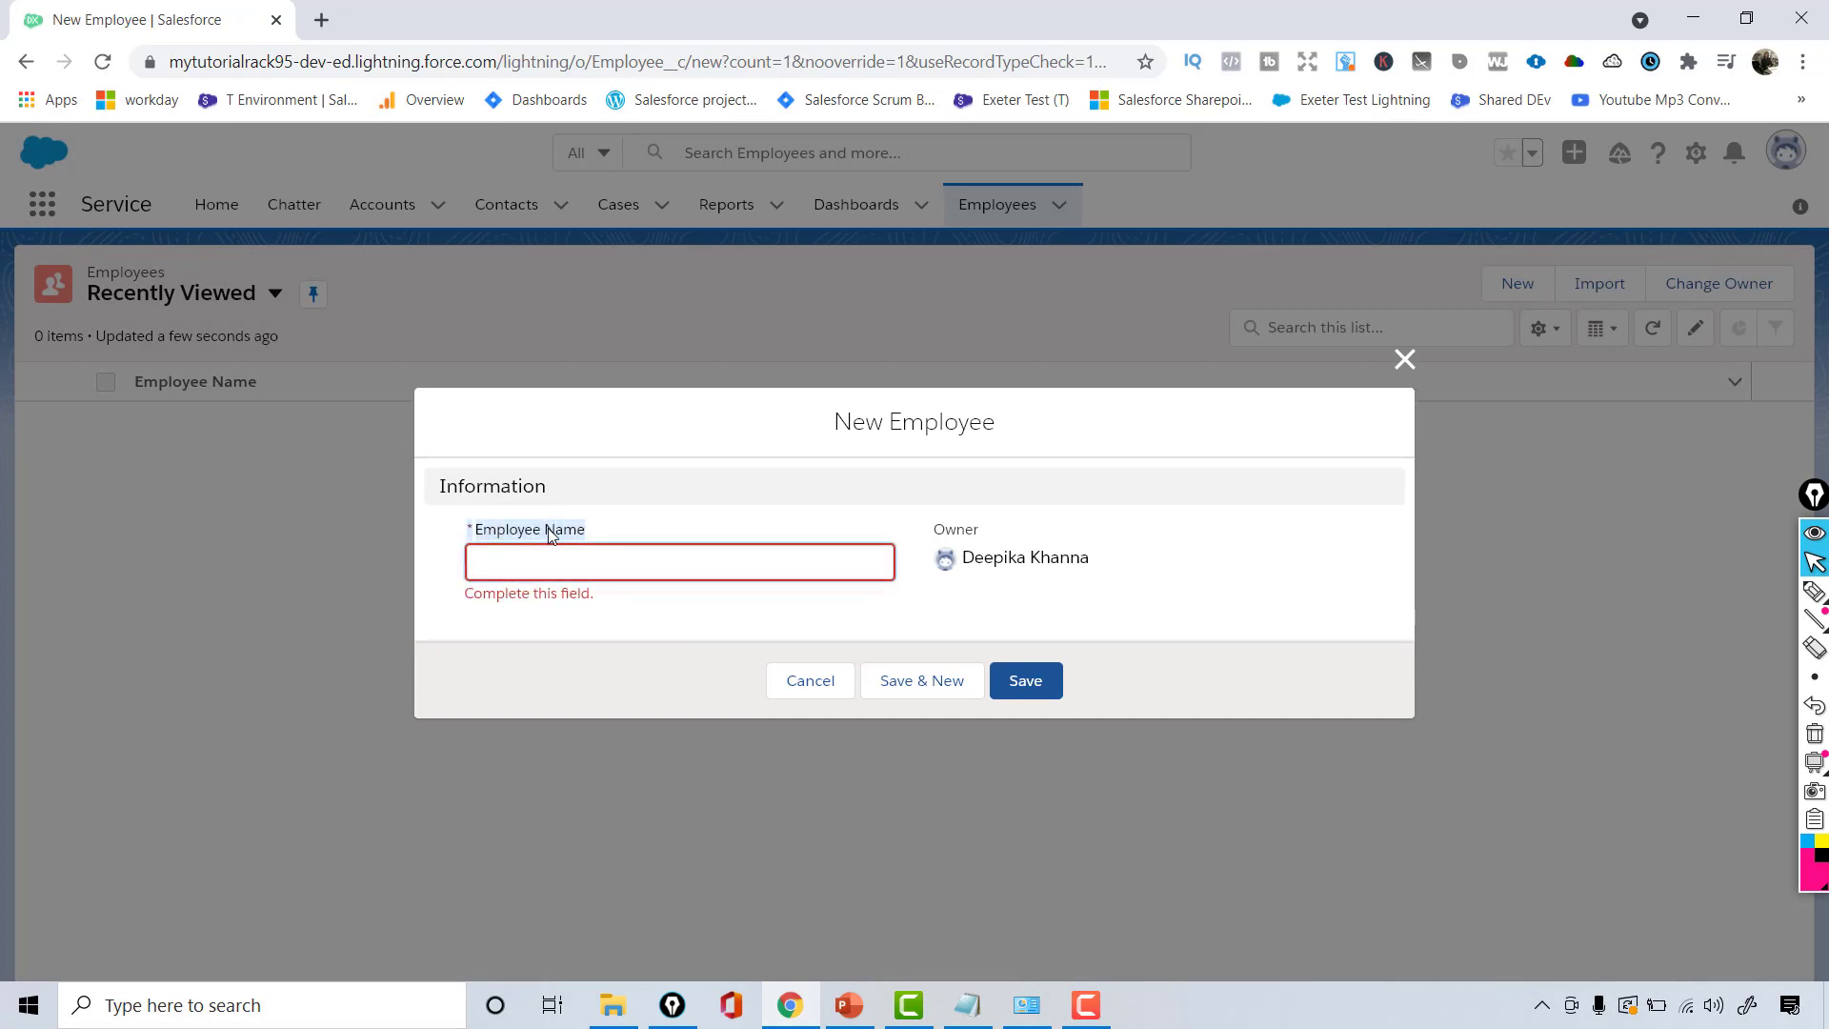
{"action": "left_click_drag", "start_coordinate": [476, 535], "coordinate": [598, 535]}
{"action": "left_click", "coordinate": [584, 561]}
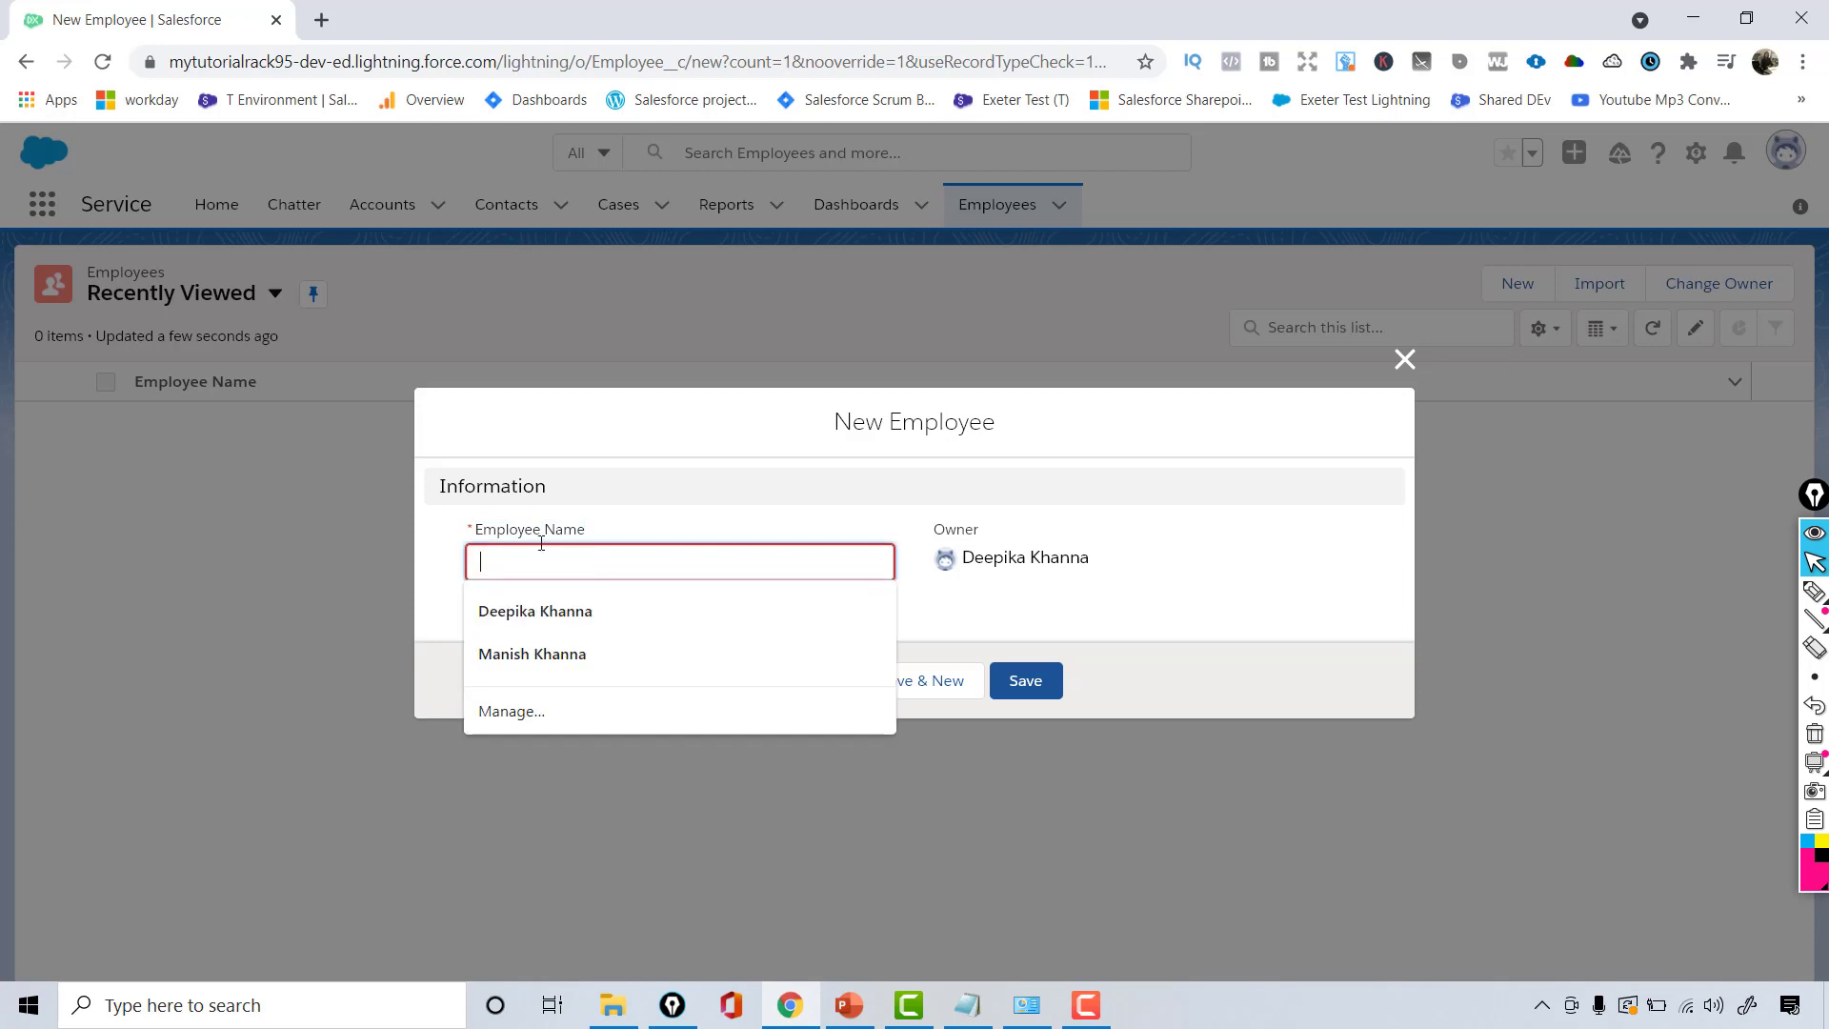
{"action": "left_click_drag", "start_coordinate": [630, 531], "coordinate": [476, 534]}
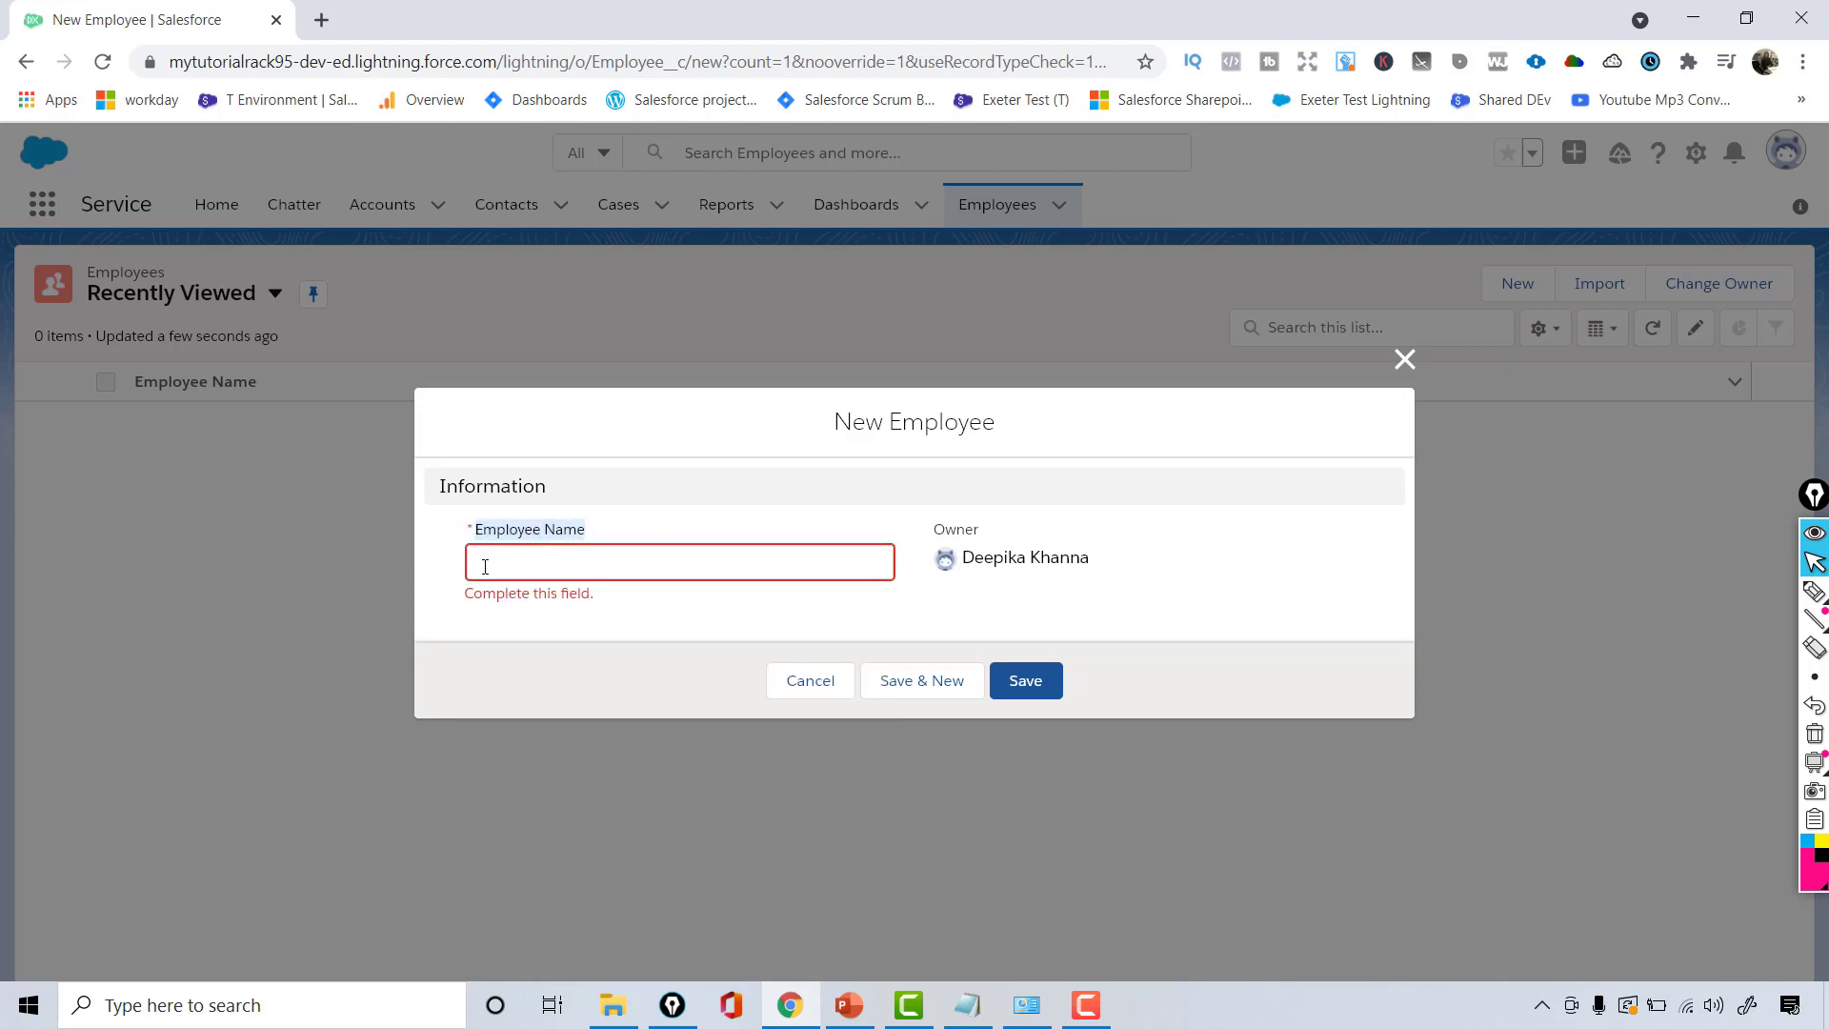
{"action": "left_click", "coordinate": [485, 567]}
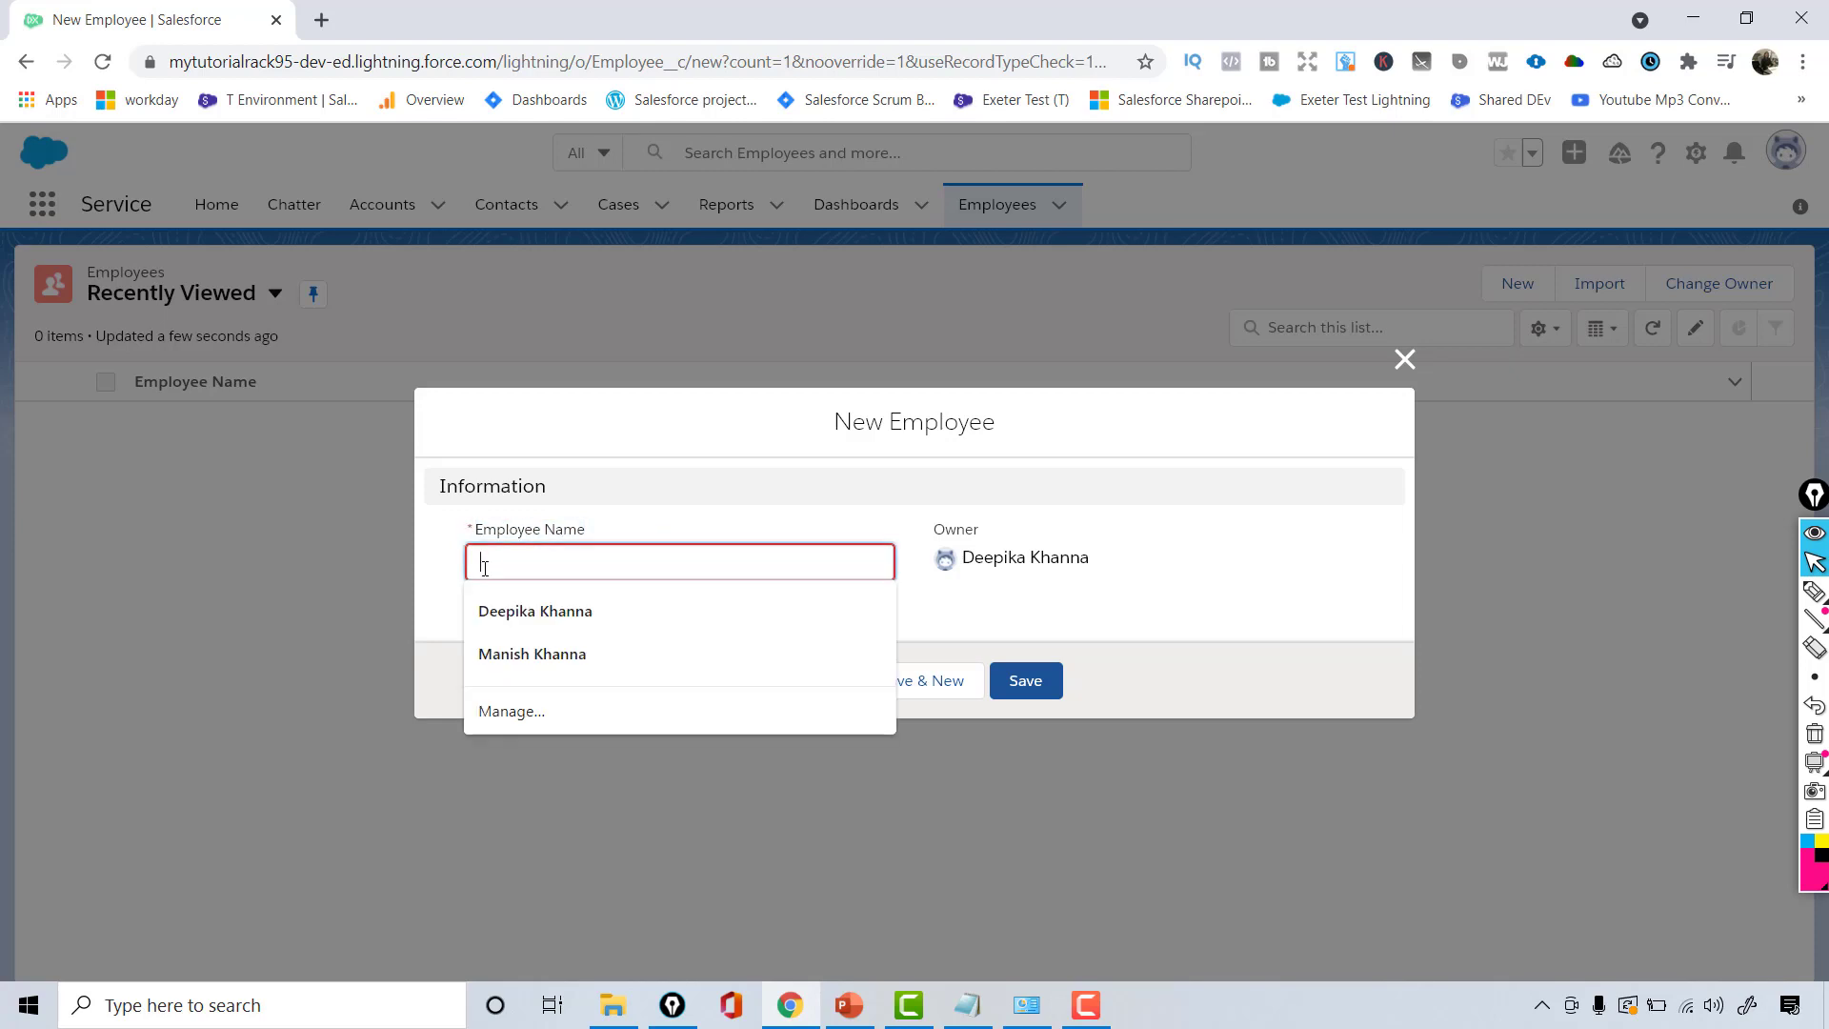
{"action": "left_click", "coordinate": [529, 608]}
{"action": "left_click", "coordinate": [1057, 684]}
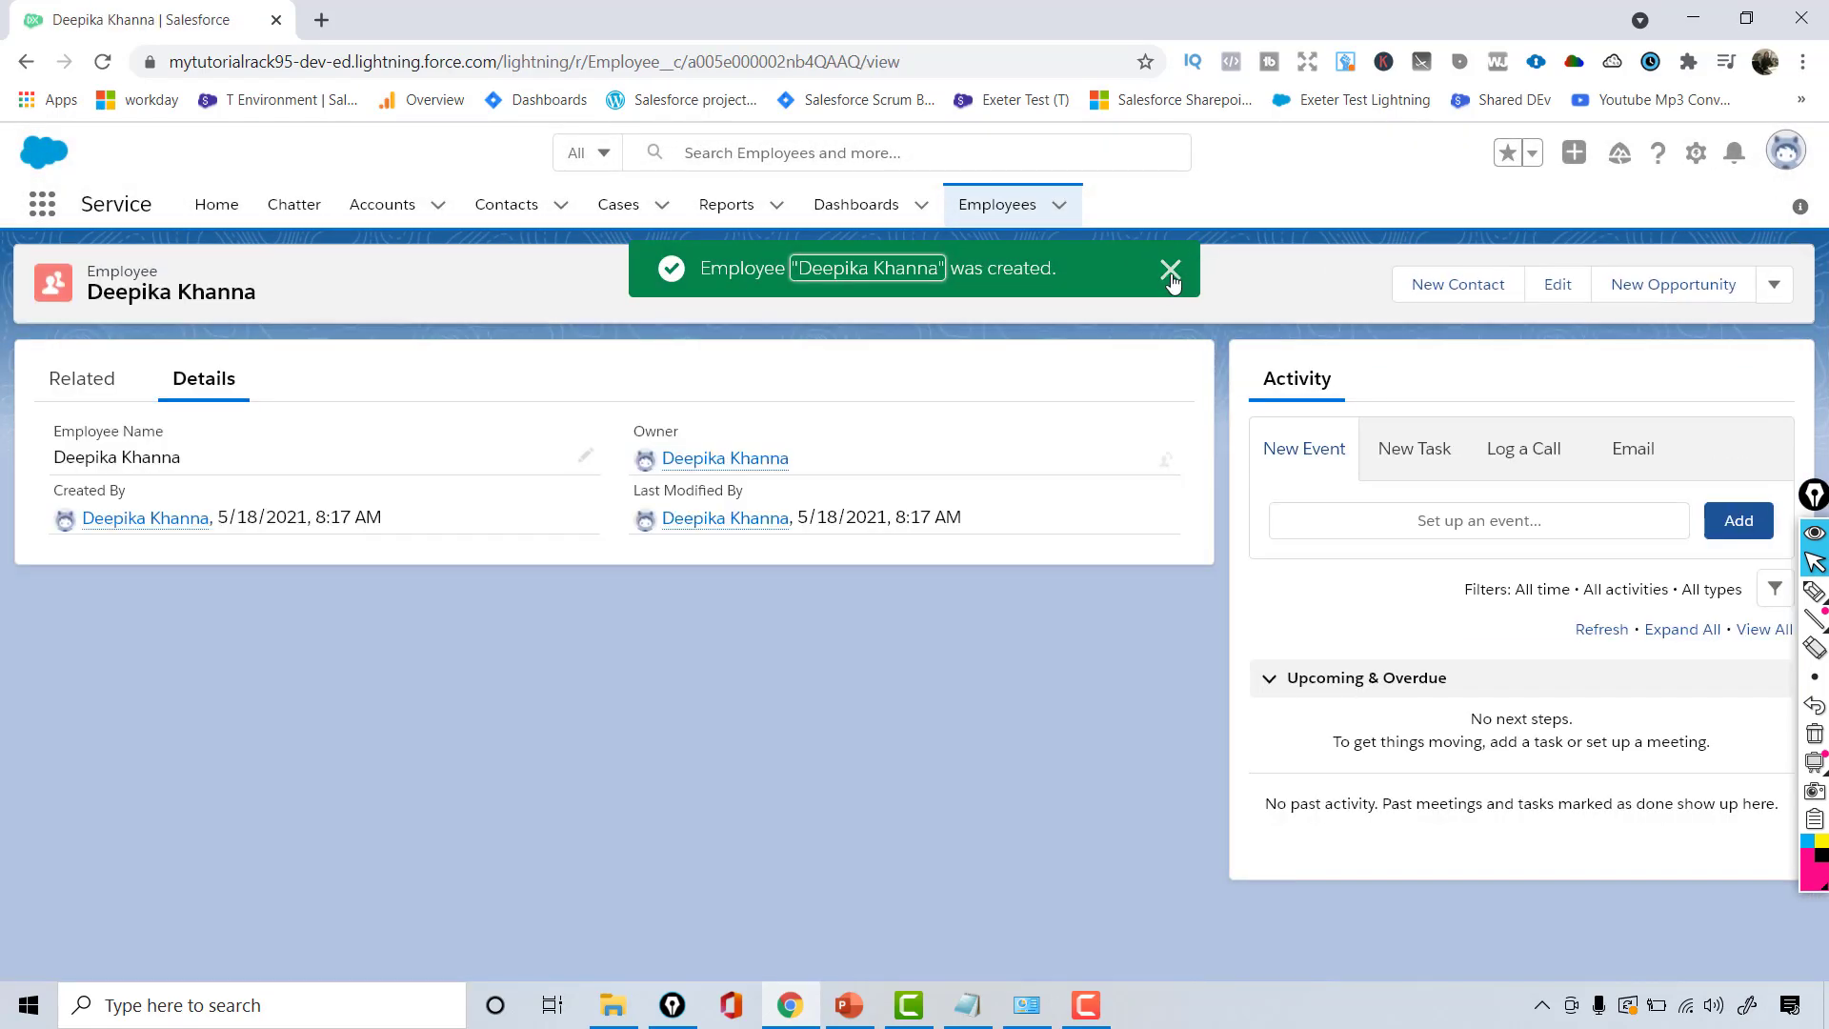
{"action": "left_click", "coordinate": [1169, 273]}
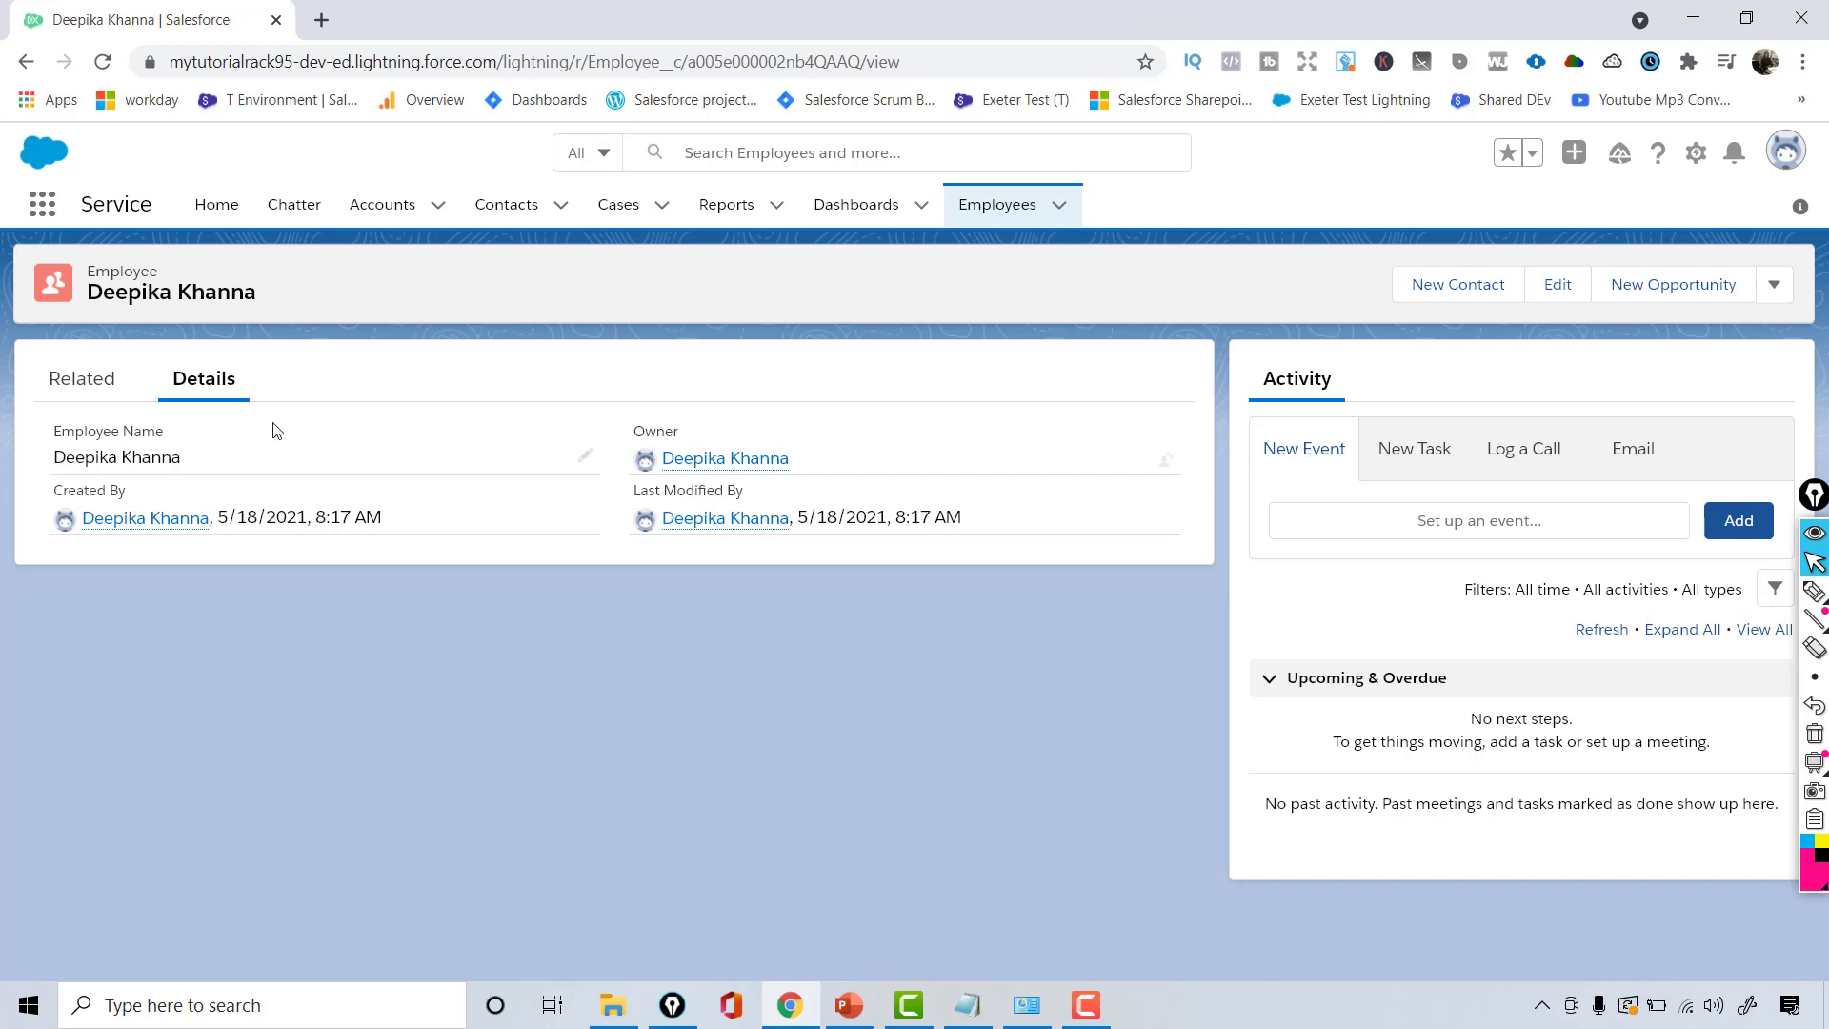
{"action": "left_click_drag", "start_coordinate": [184, 461], "coordinate": [48, 444]}
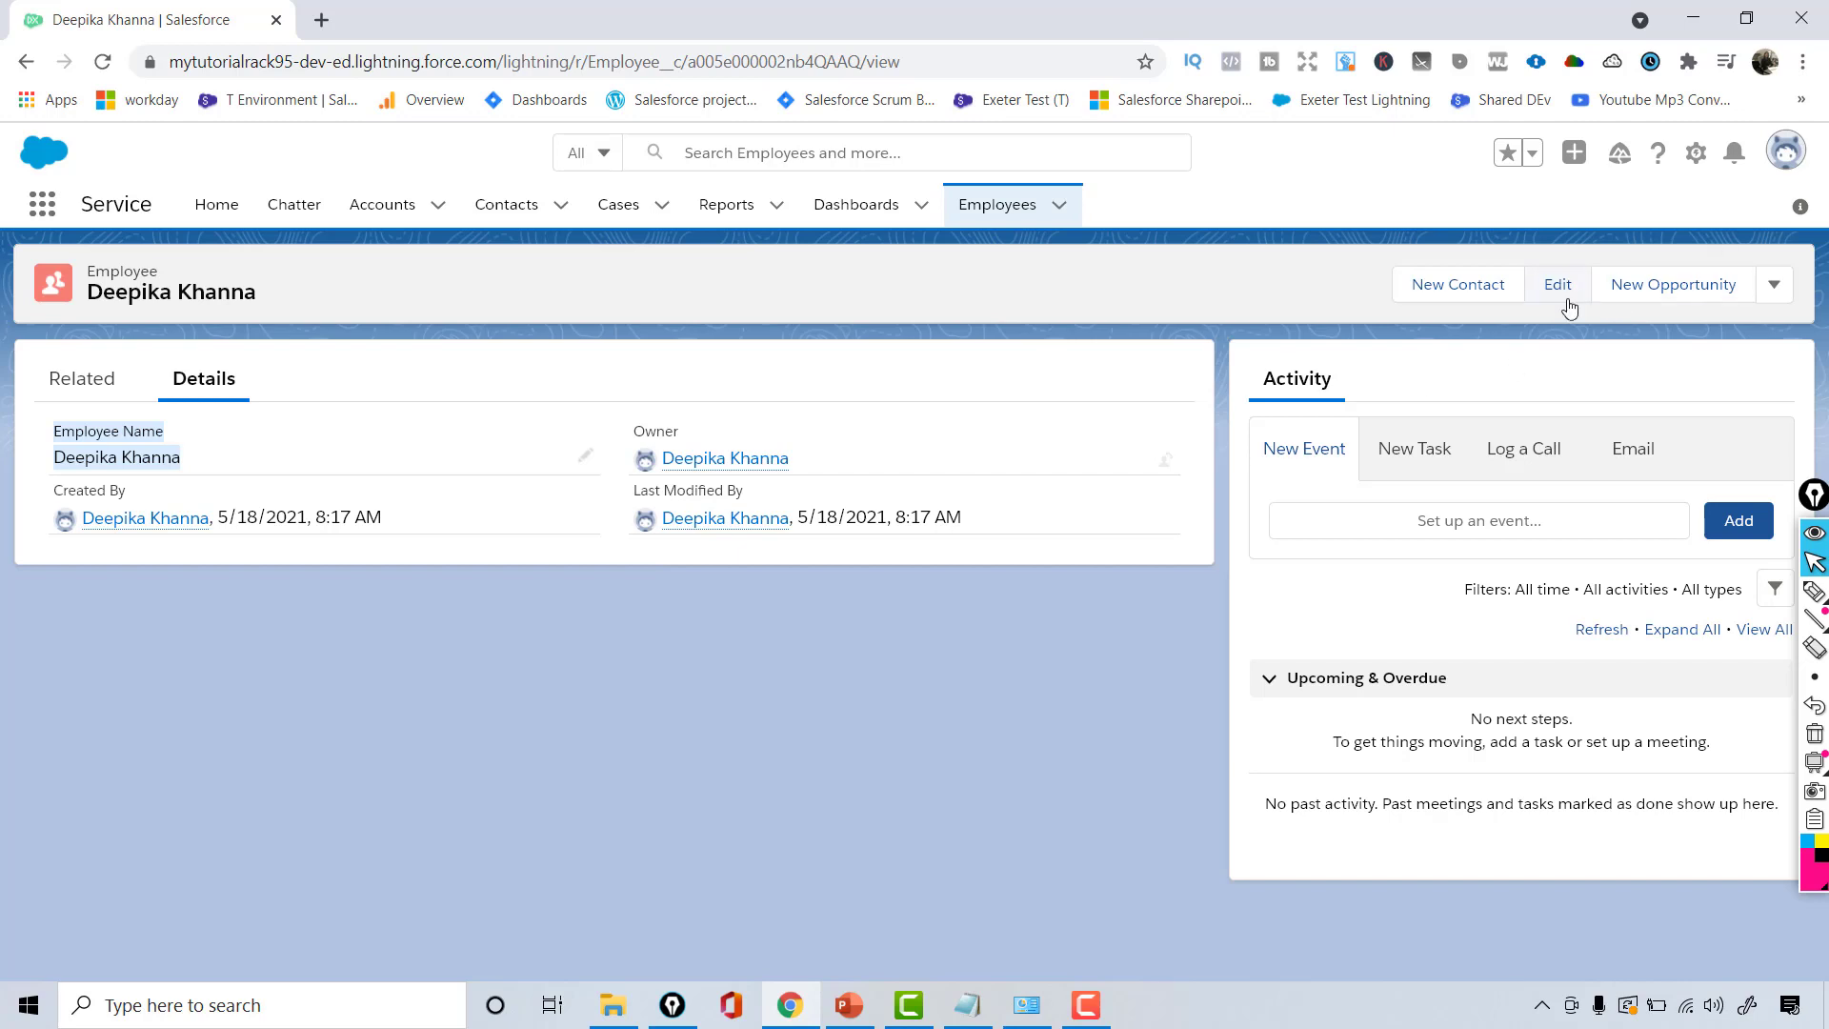
Open Setup in a separate browser tab, search Object Manager for "Emplo", and open the Employee custom object.
{"action": "left_click", "coordinate": [1696, 154]}
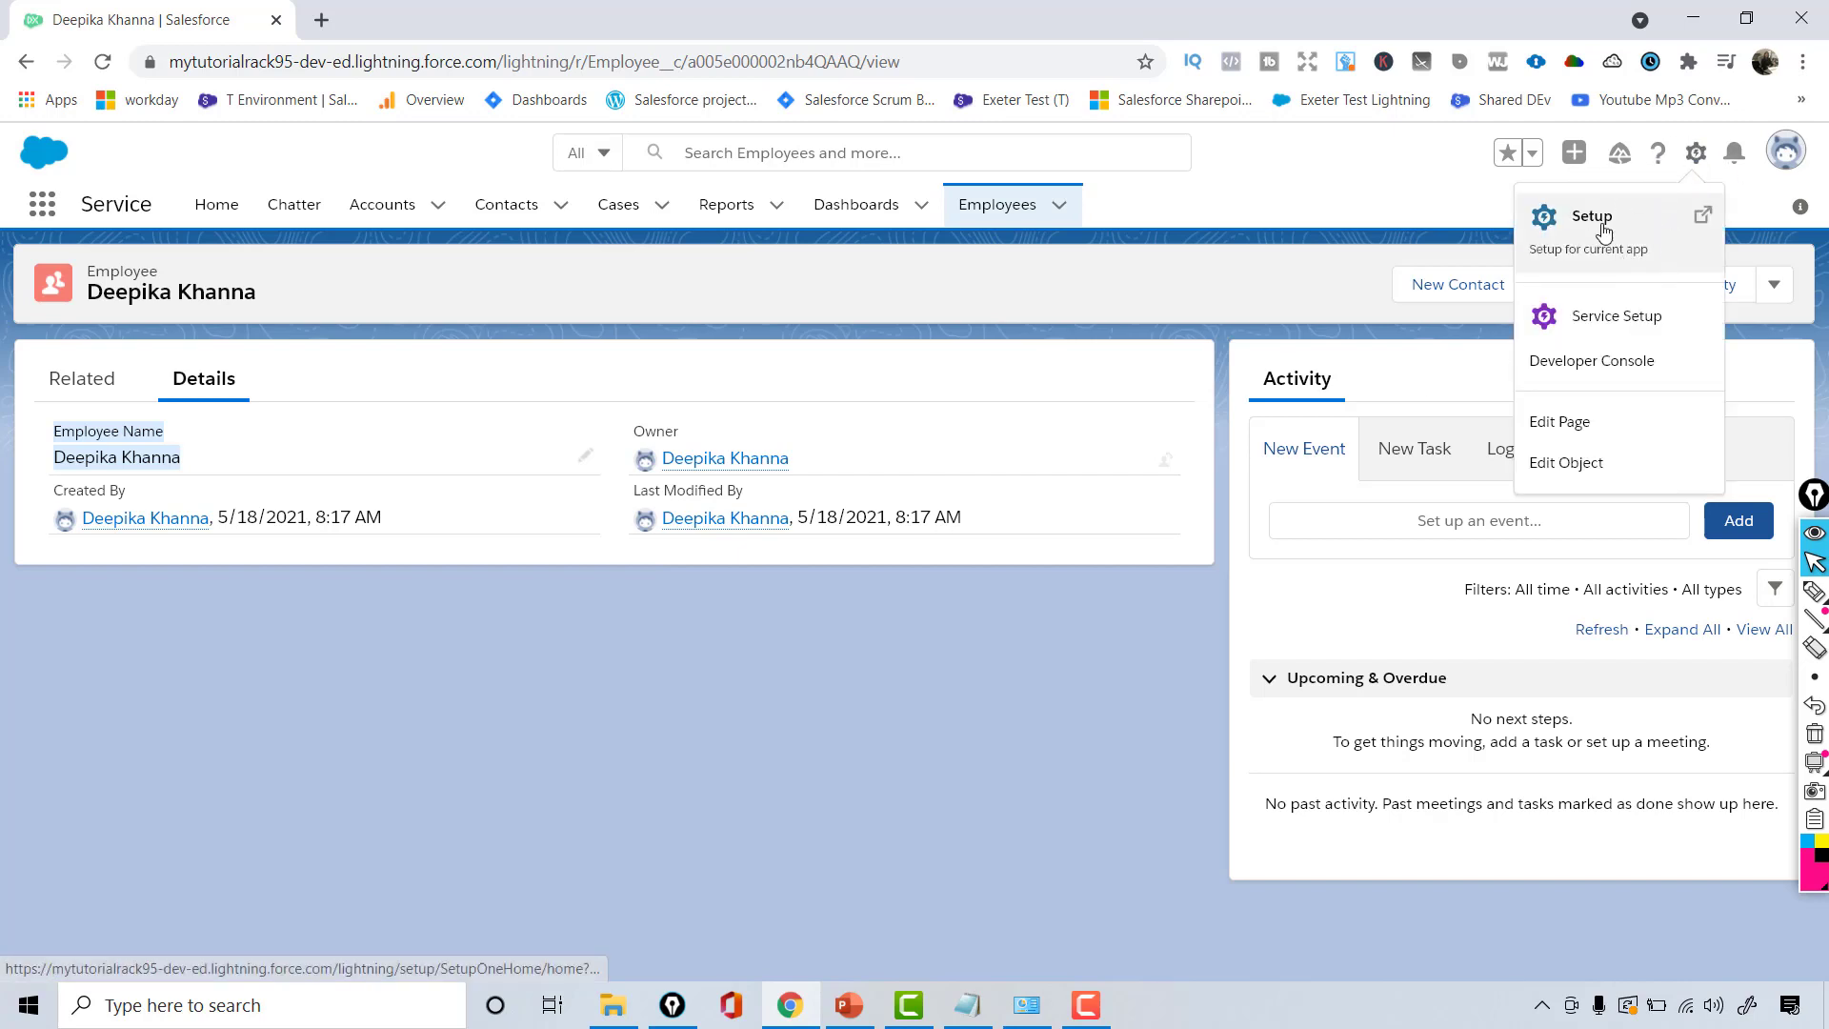
{"action": "left_click", "coordinate": [1705, 215]}
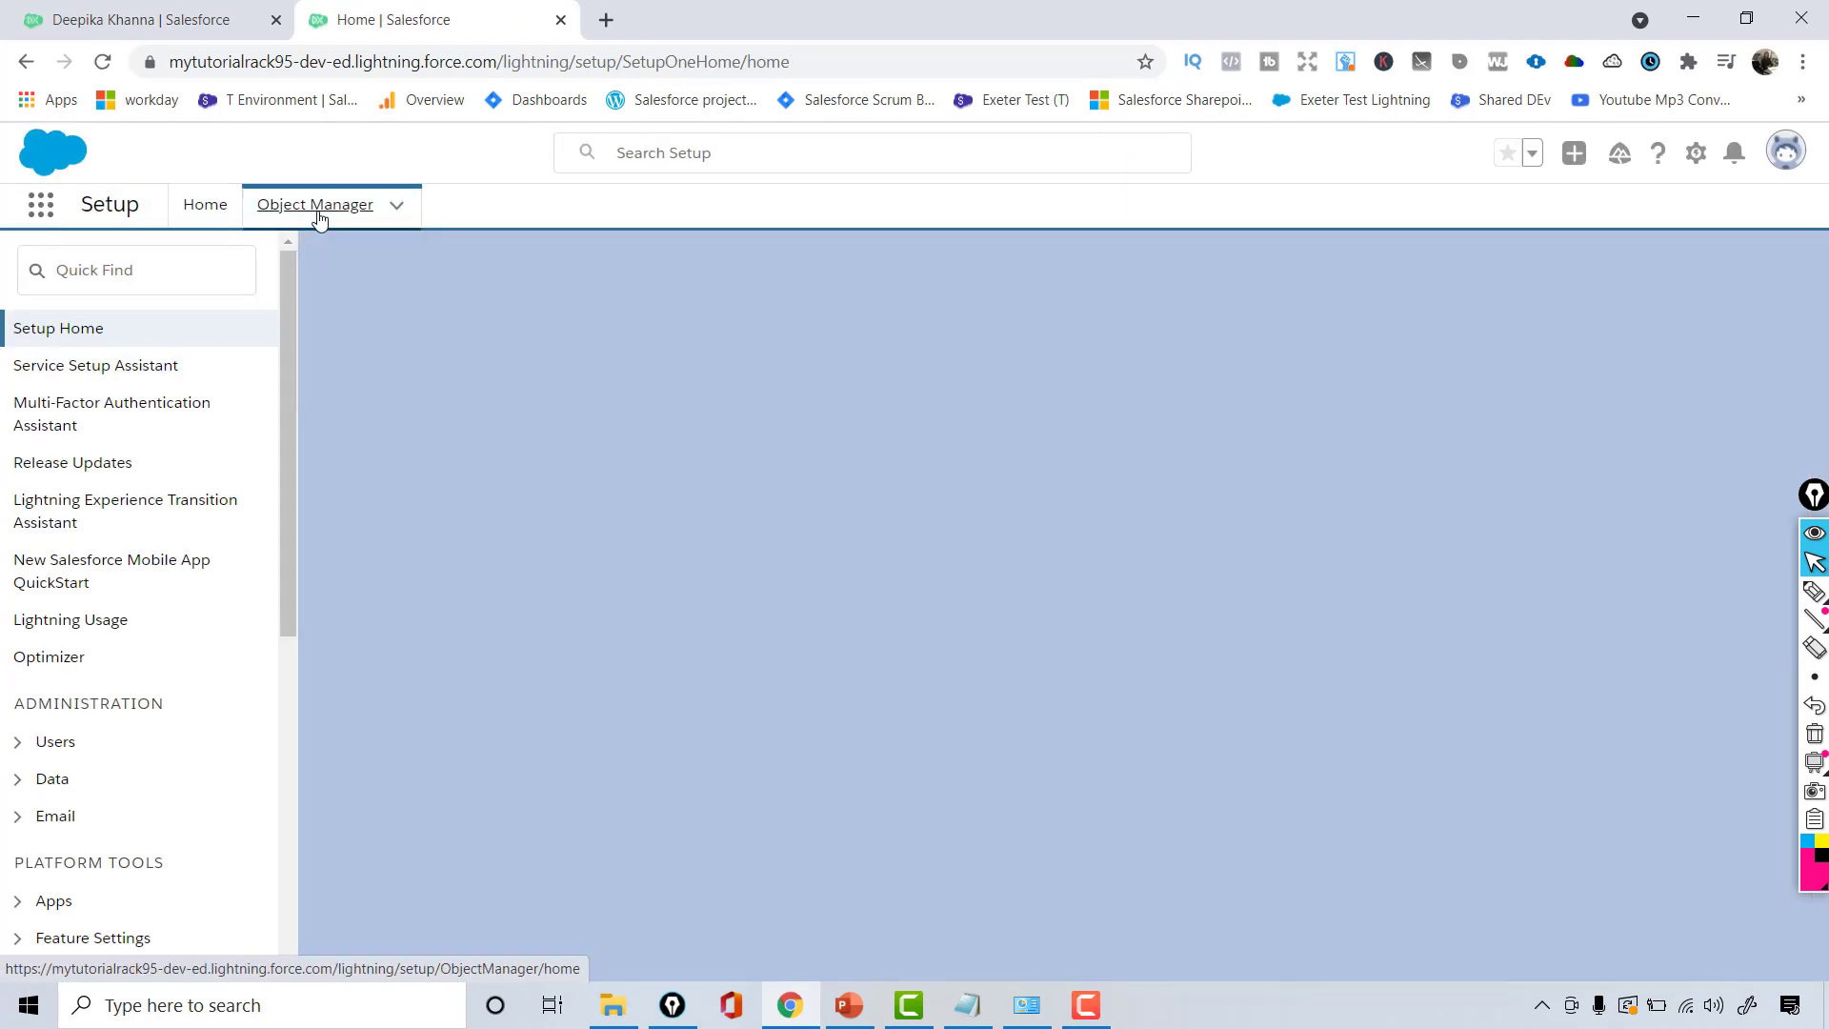
{"action": "left_click", "coordinate": [319, 220]}
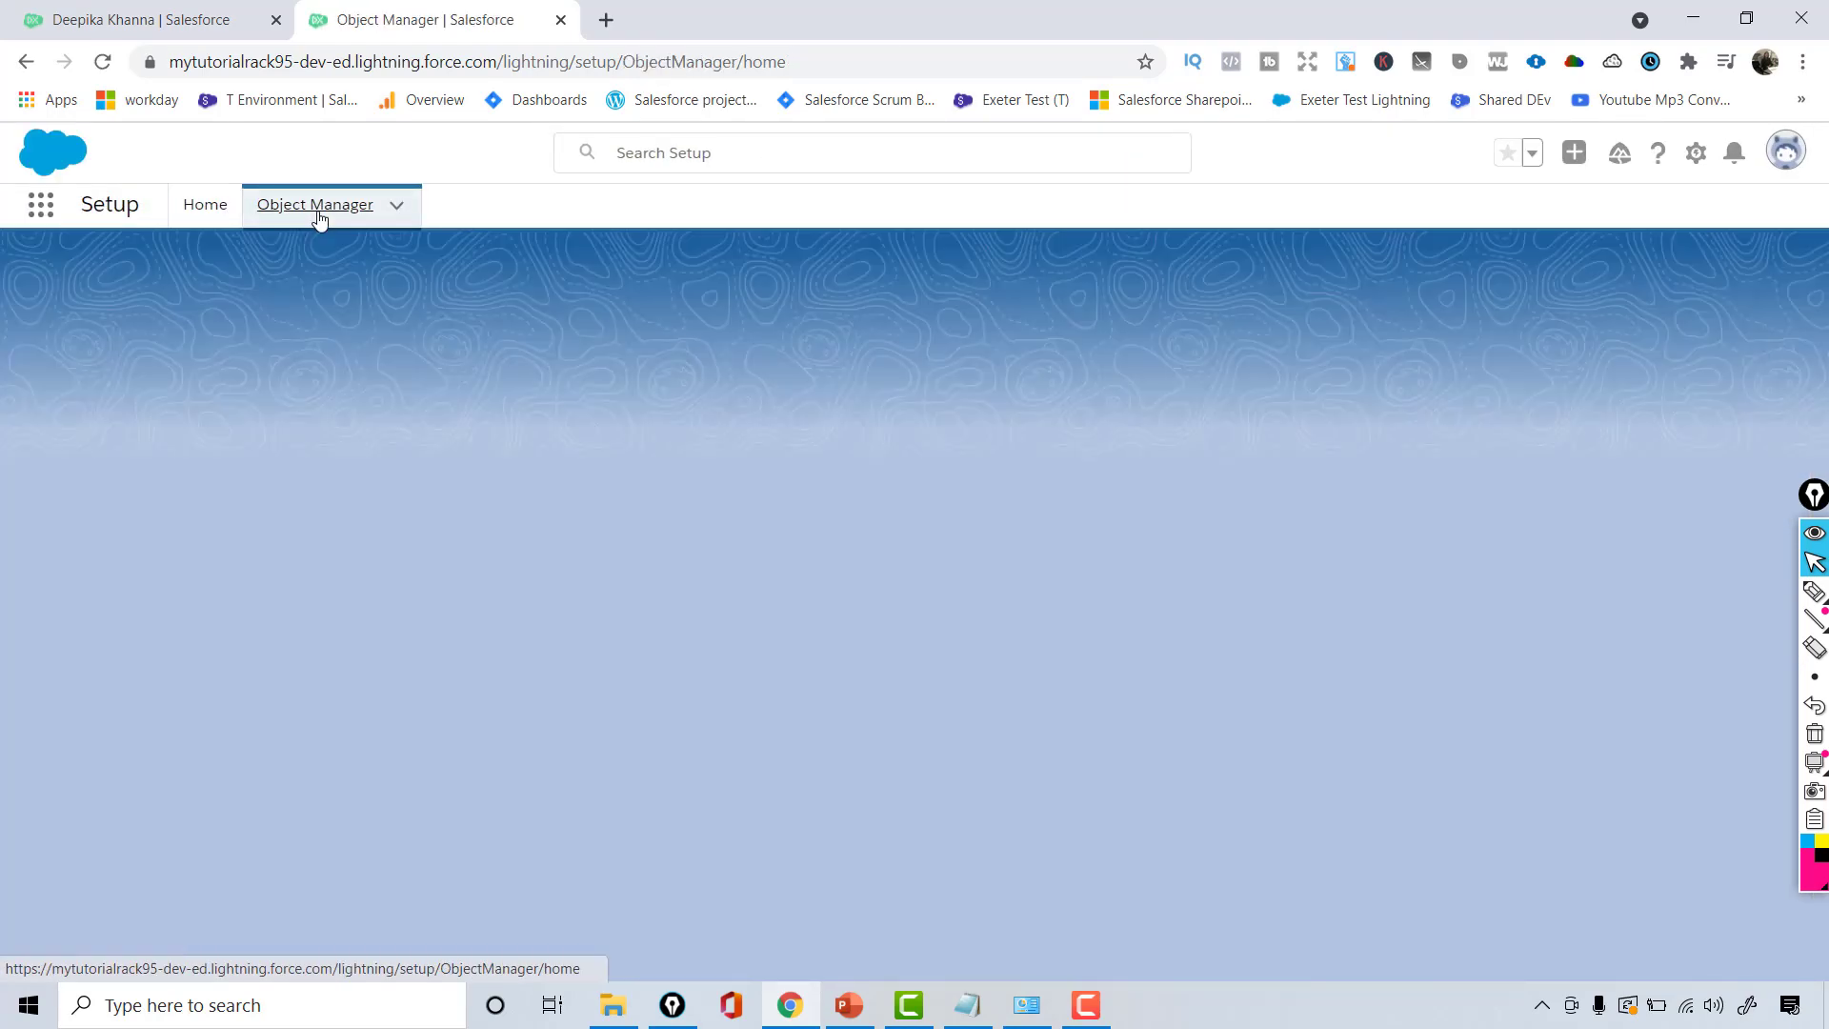
{"action": "left_click", "coordinate": [1429, 296]}
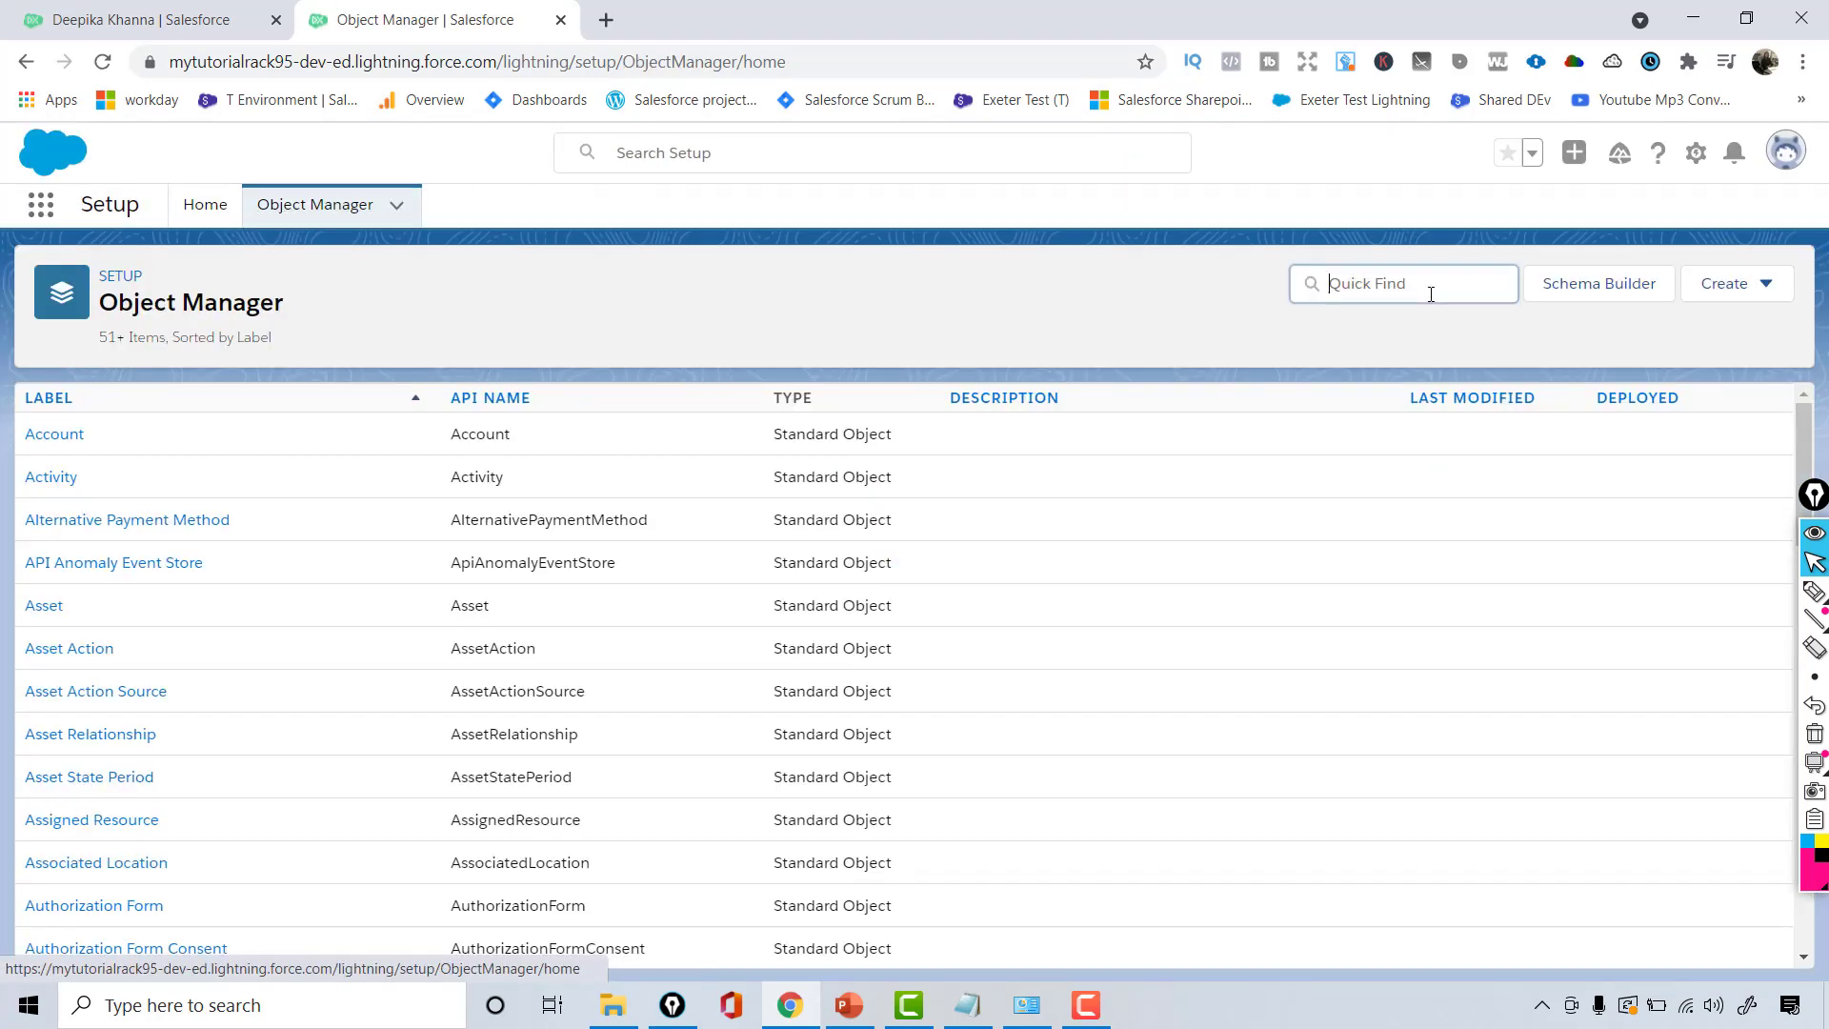
{"action": "type", "text": "E"}
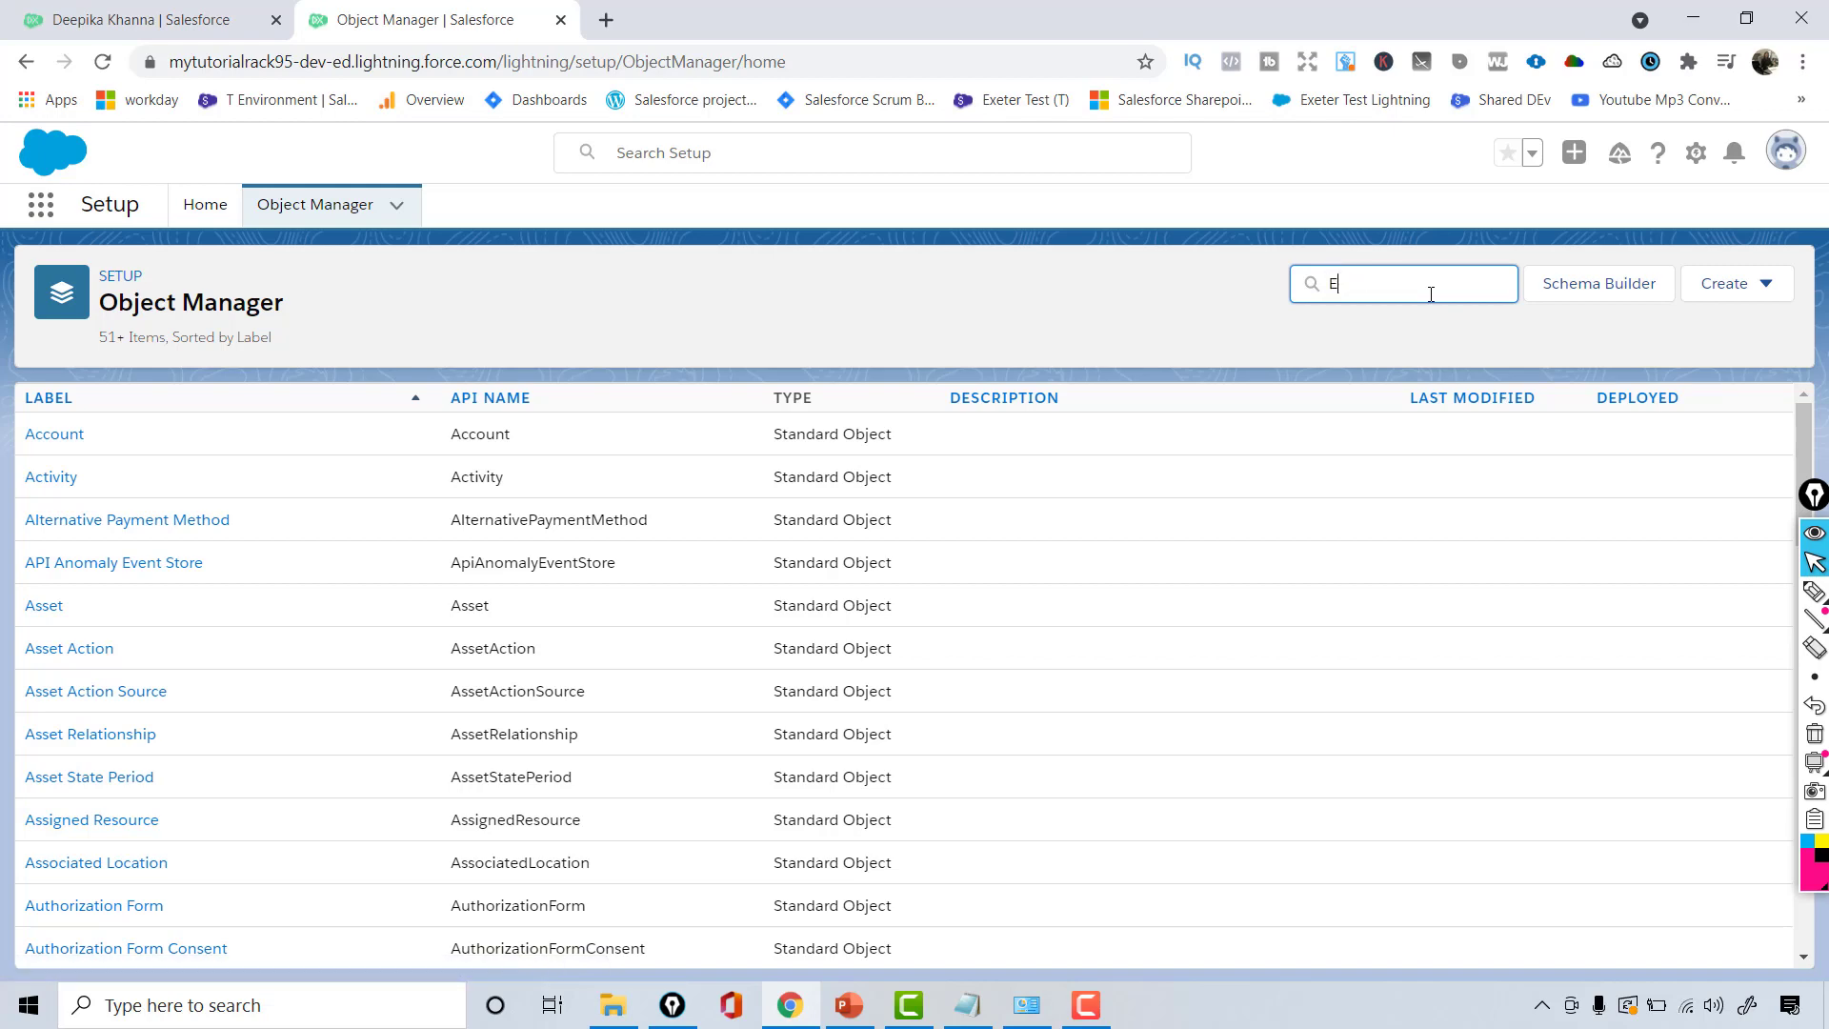
{"action": "type", "text": "mpl"}
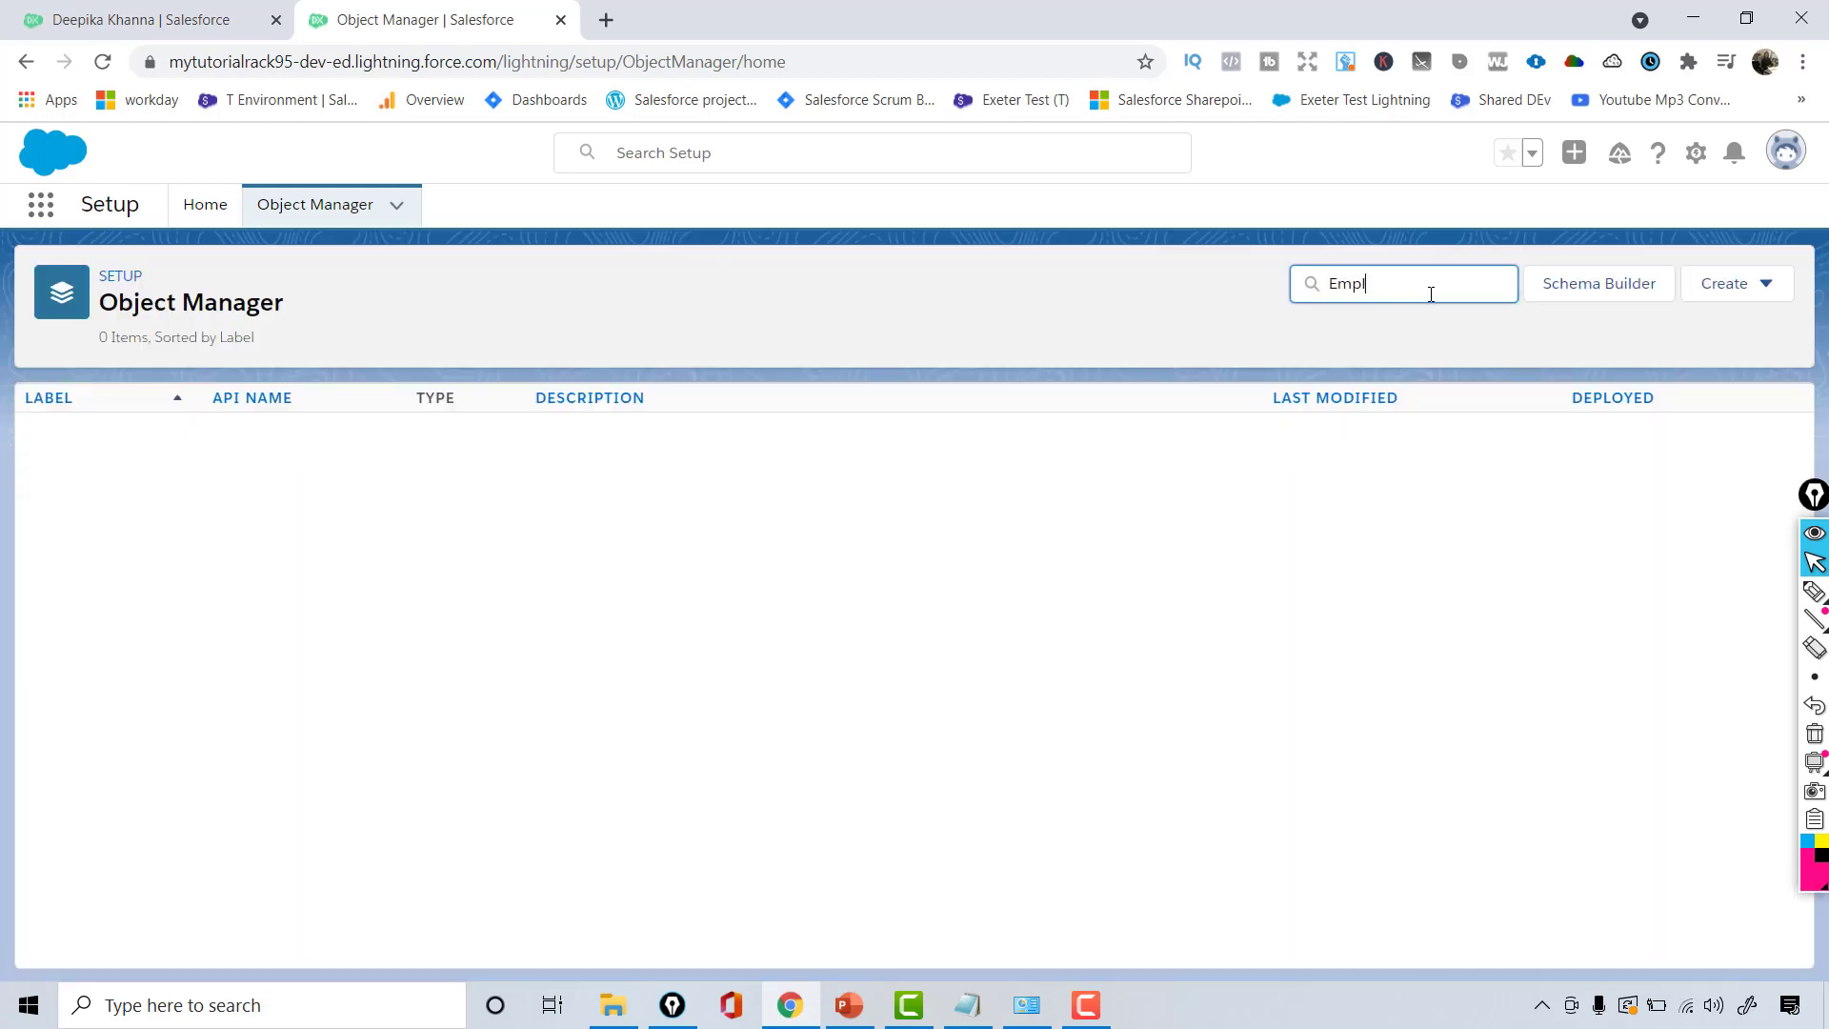
{"action": "type", "text": "o"}
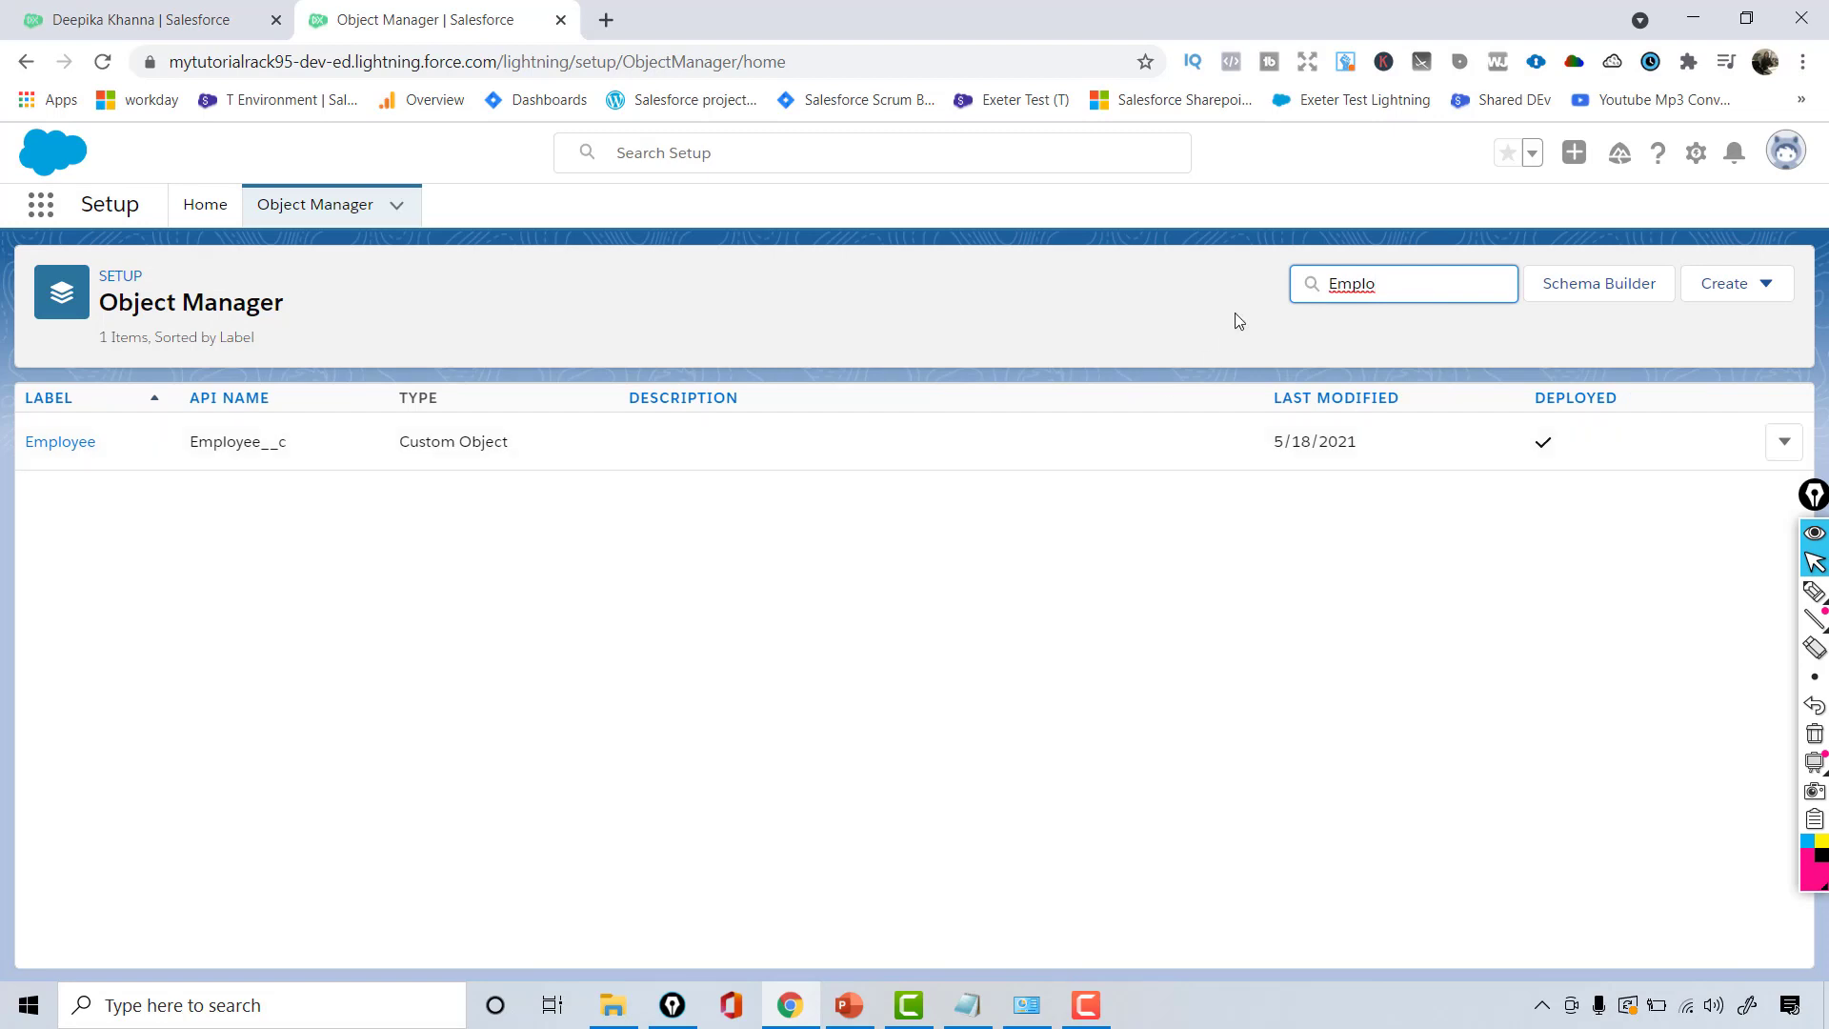
{"action": "left_click_drag", "start_coordinate": [1392, 283], "coordinate": [1255, 282]}
{"action": "right_click", "coordinate": [1255, 283]}
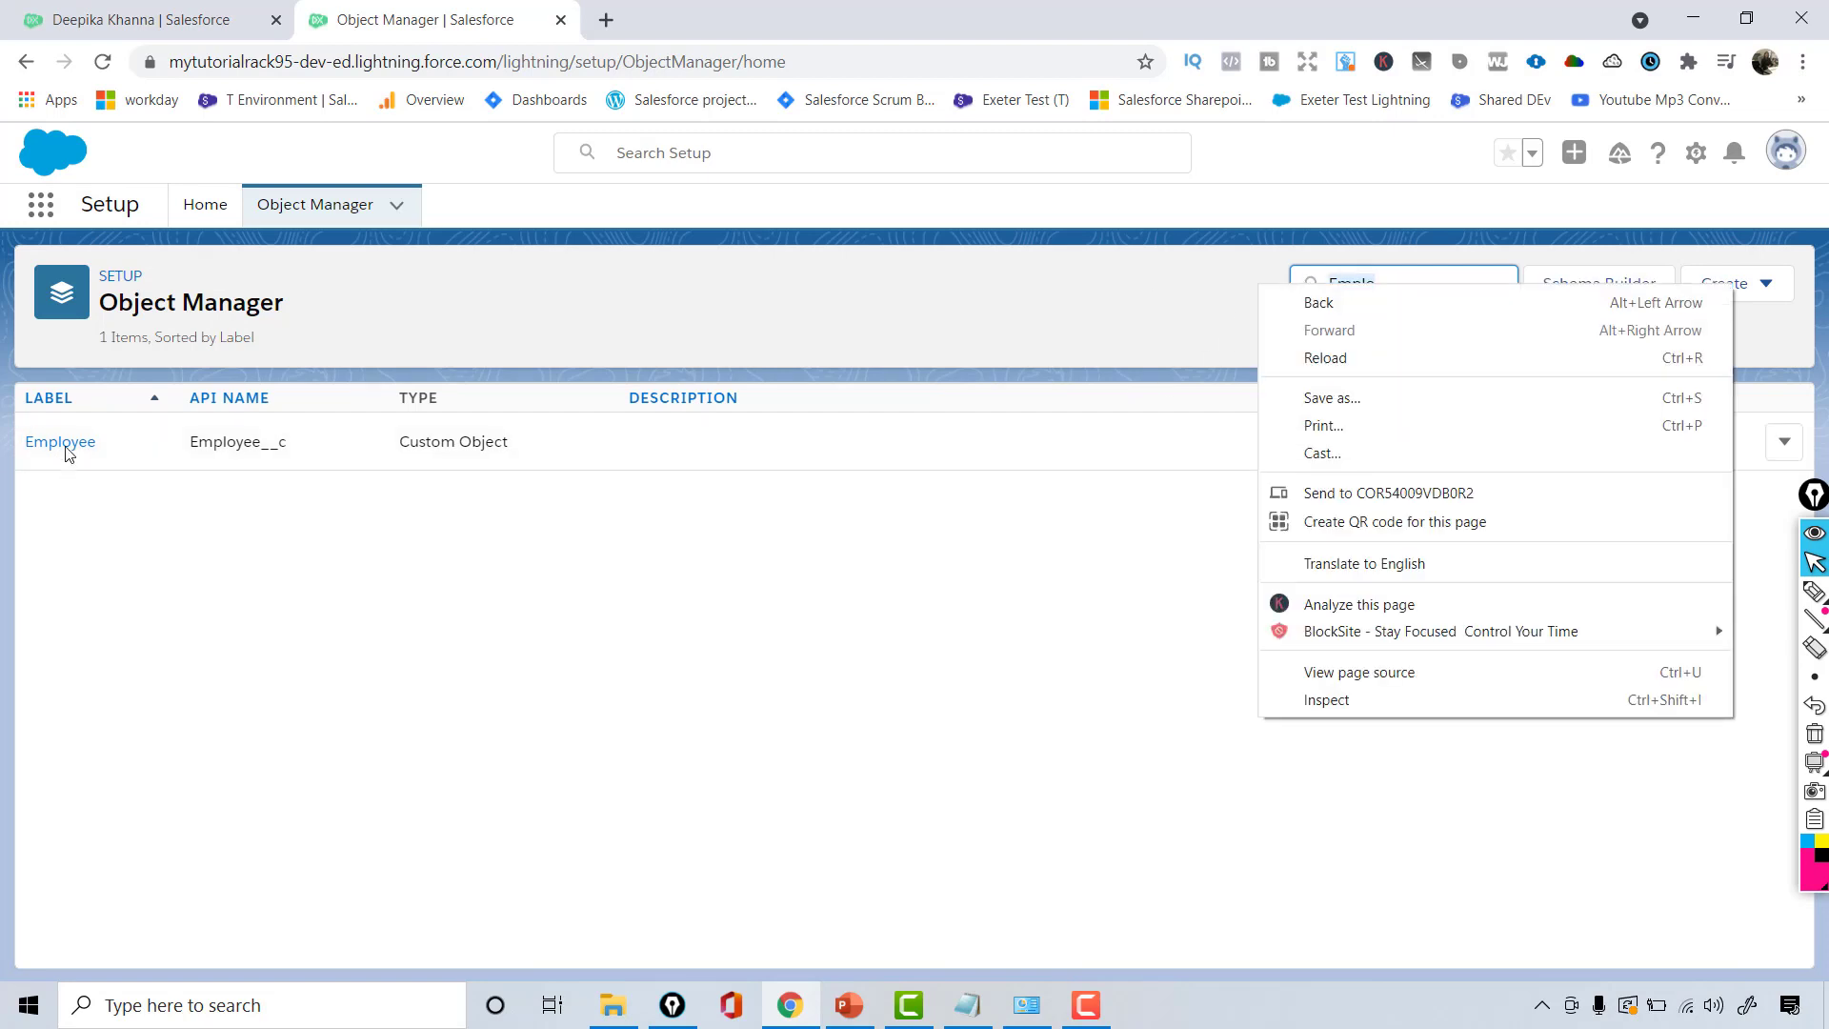
{"action": "left_click", "coordinate": [63, 444]}
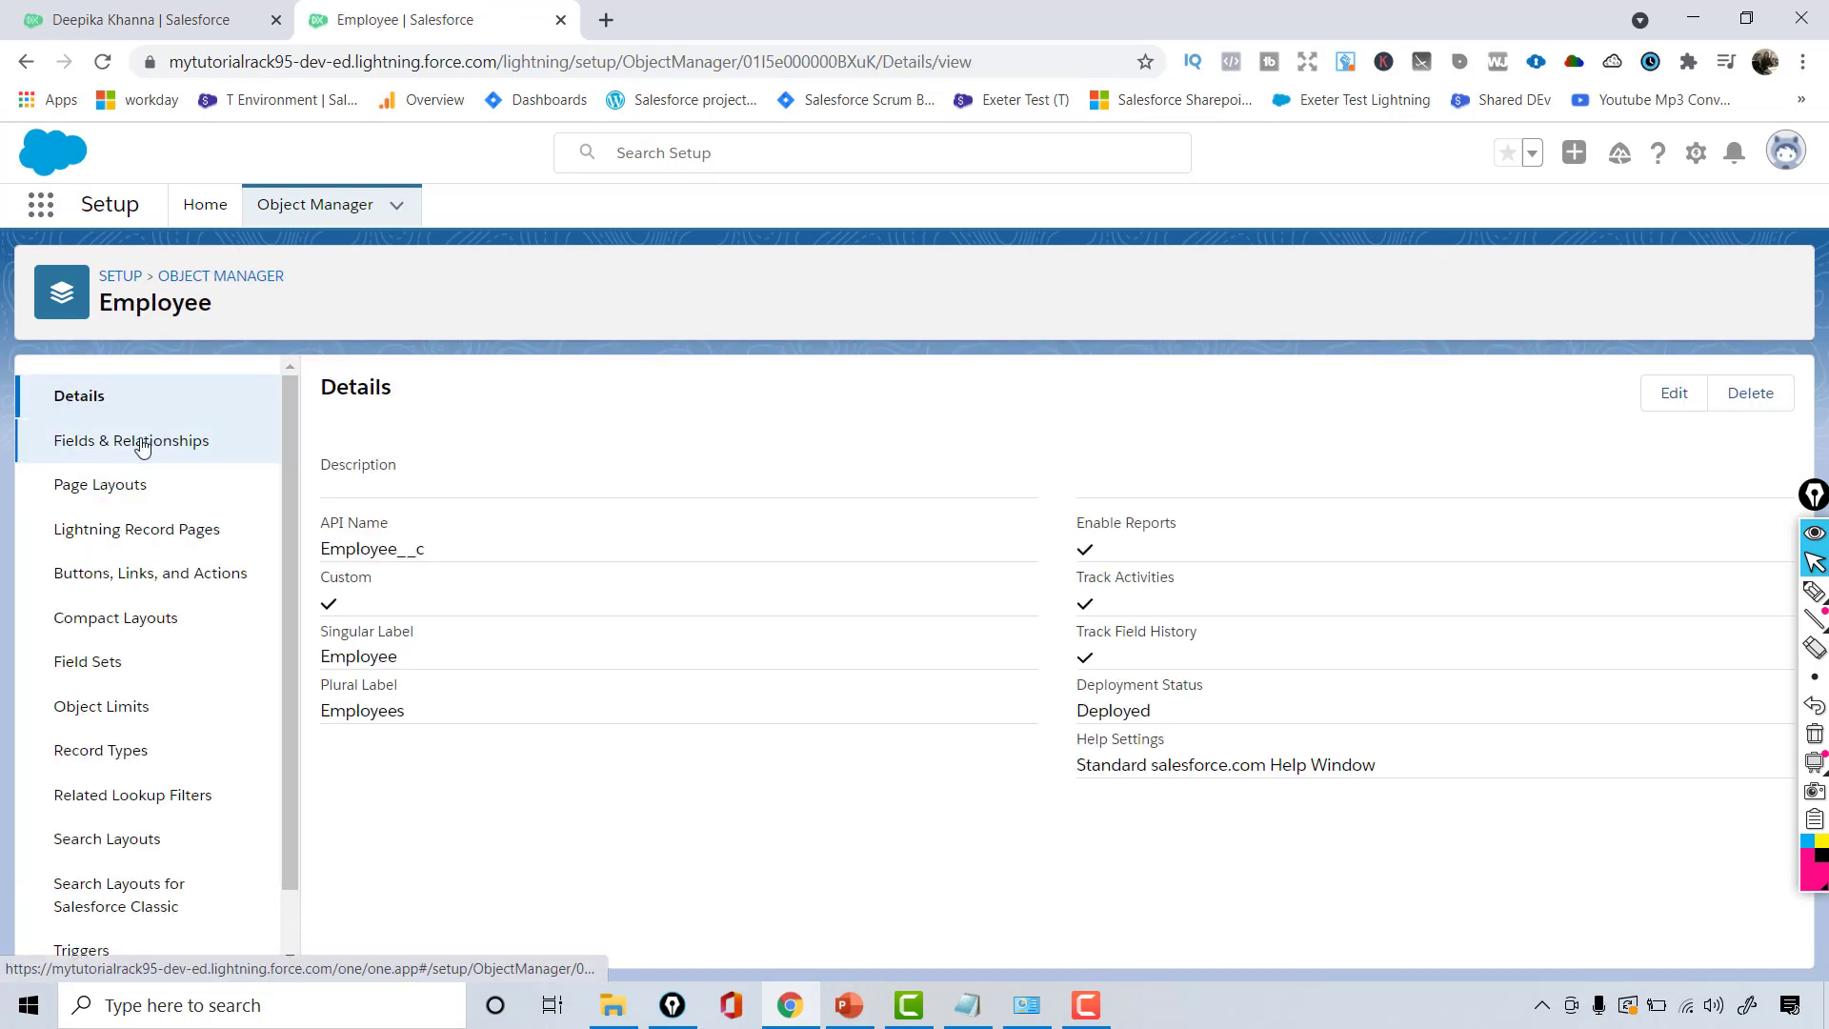
Review the Employee object's Fields & Relationships, examining the Created By, Employee Name, Last Modified By and Owner fields.
{"action": "left_click", "coordinate": [142, 444]}
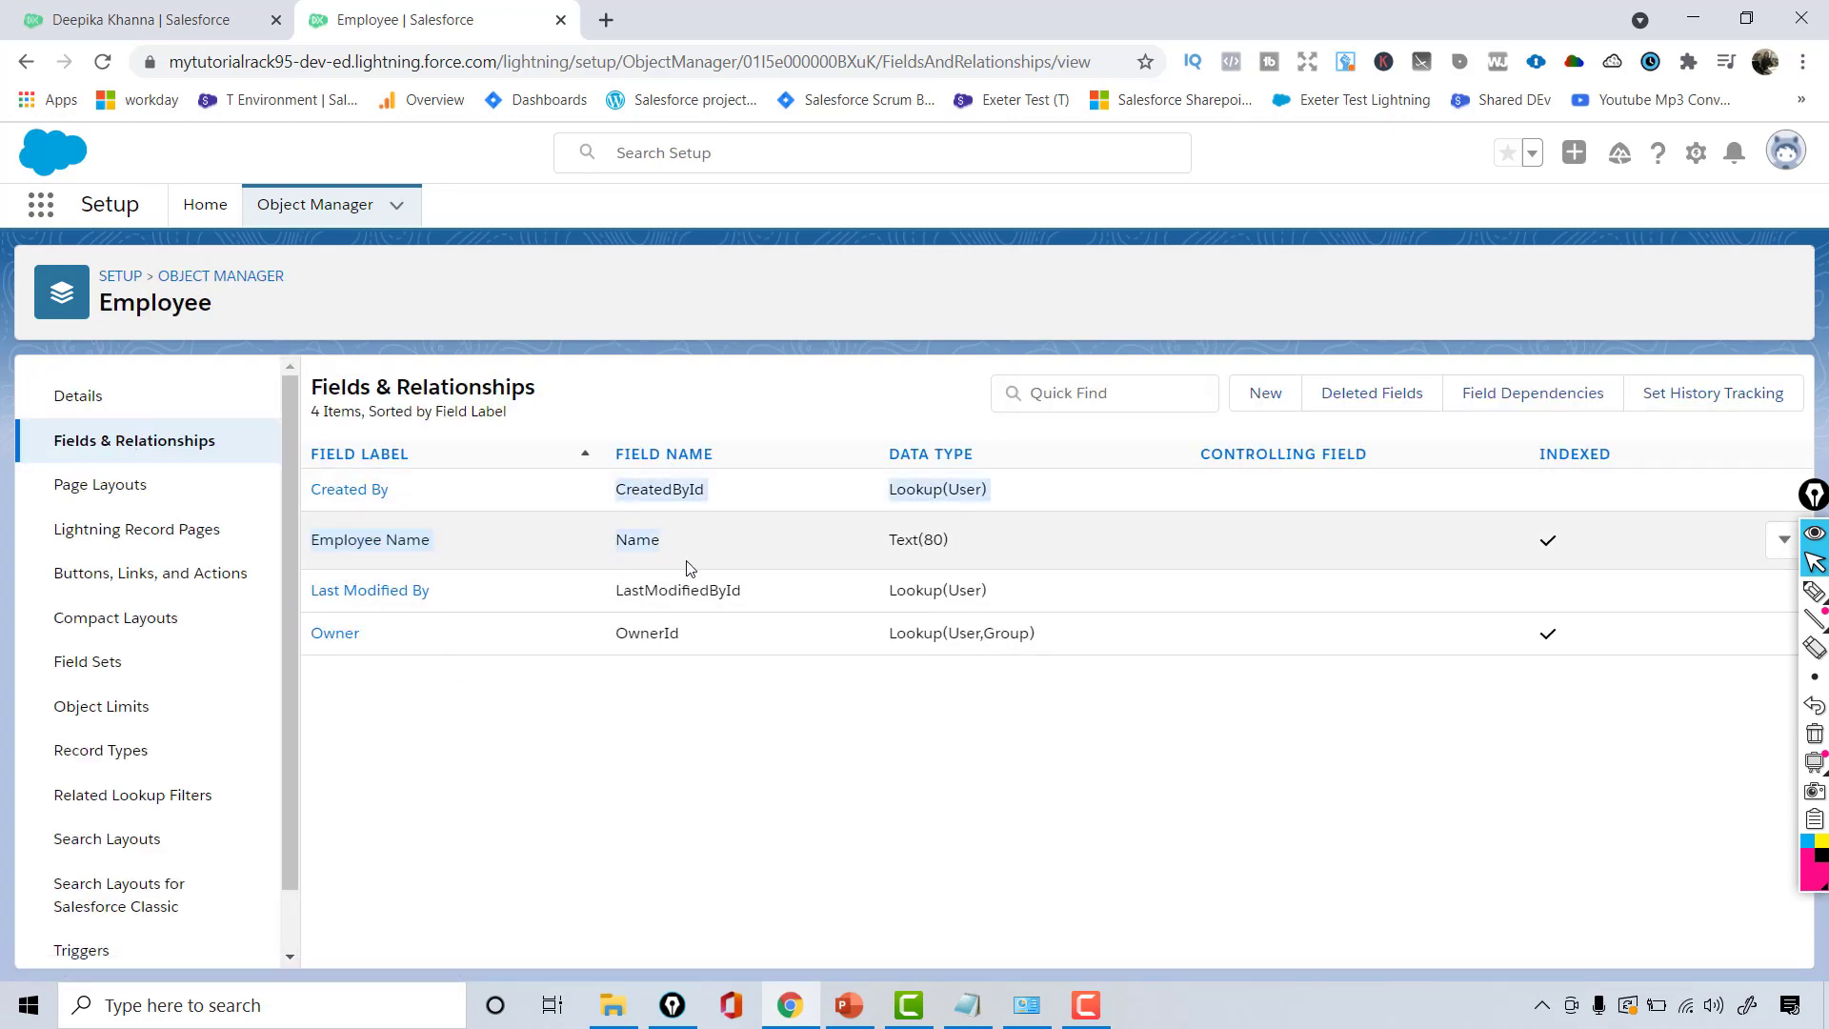
{"action": "left_click_drag", "start_coordinate": [615, 489], "coordinate": [660, 489]}
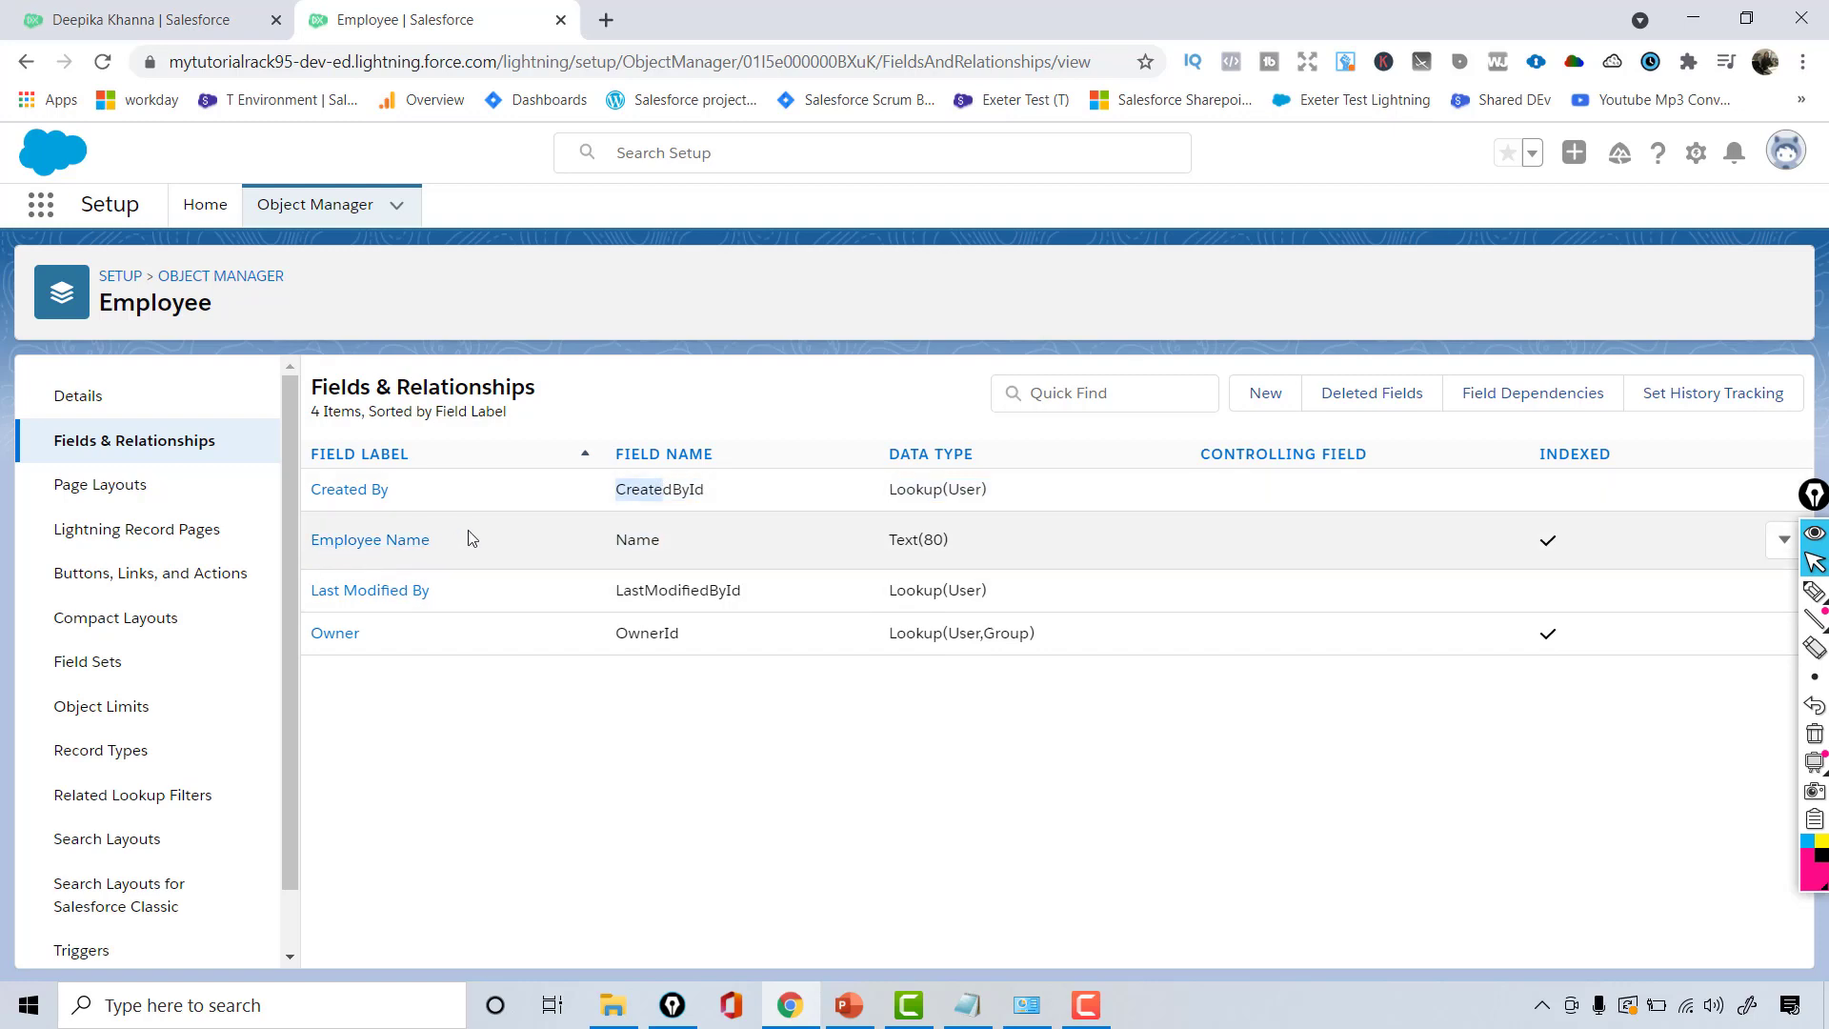
{"action": "left_click_drag", "start_coordinate": [467, 535], "coordinate": [311, 539]}
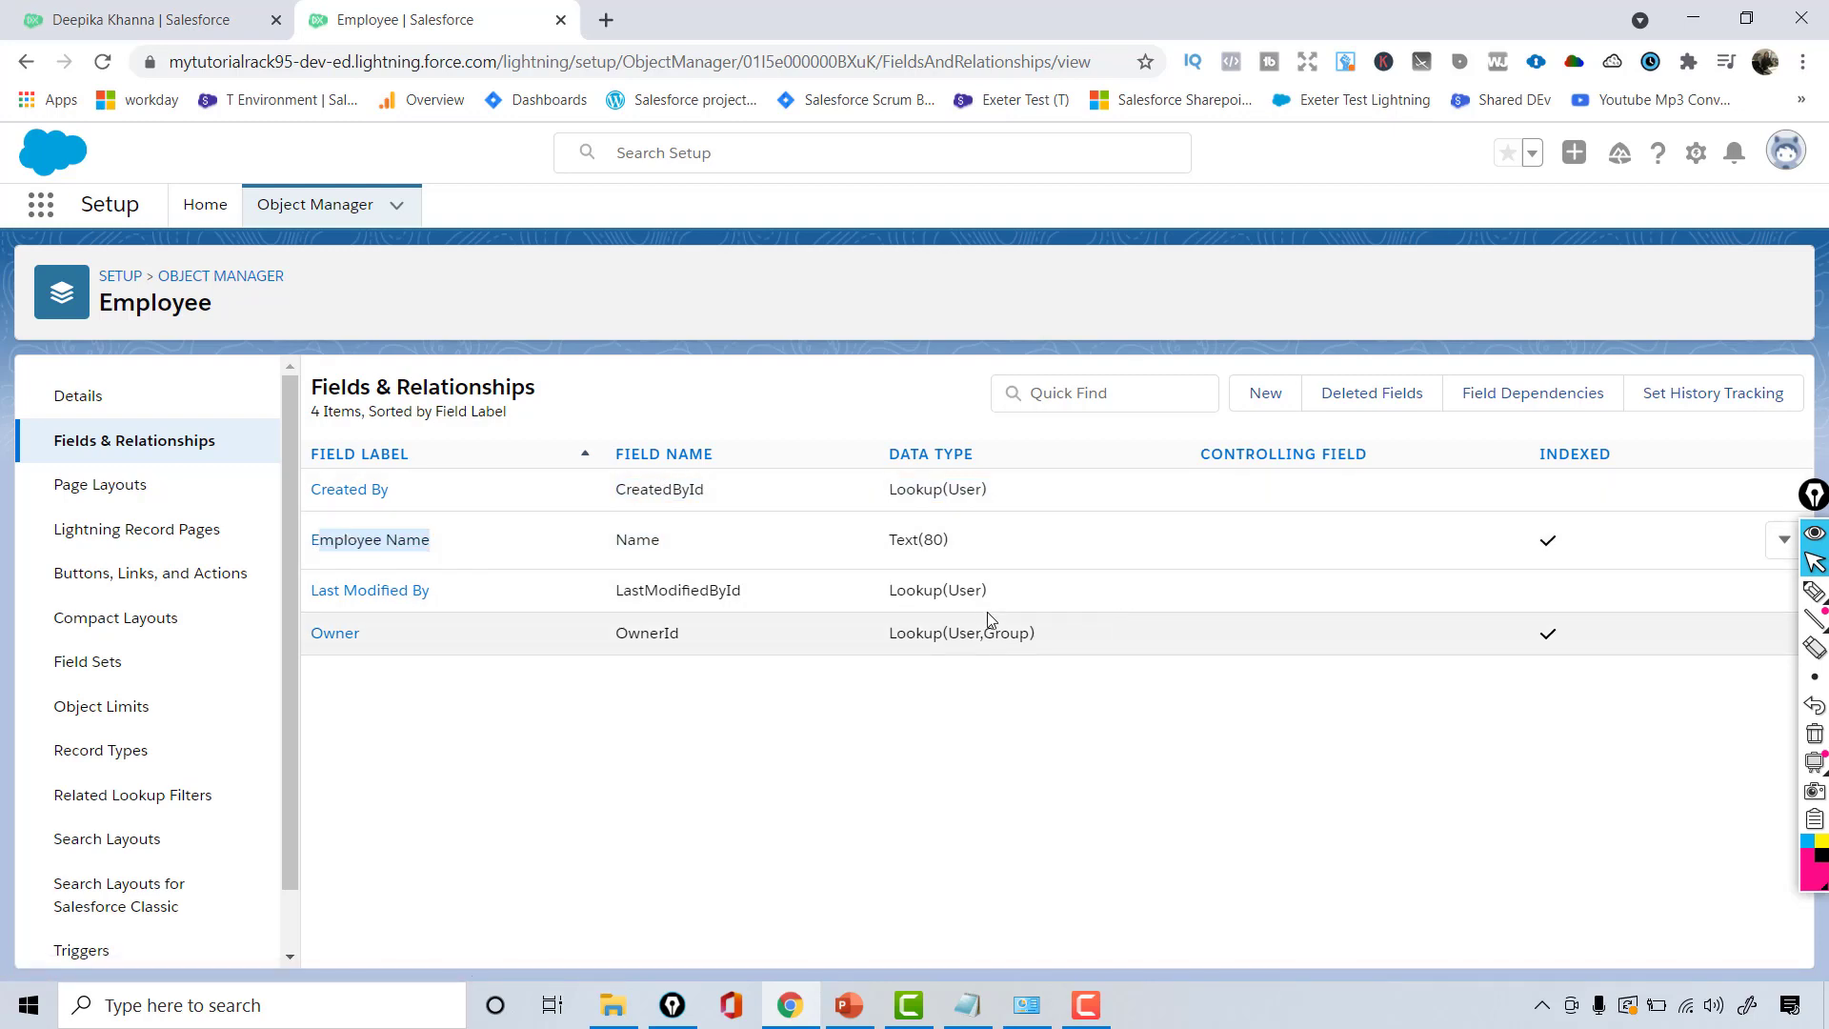
{"action": "left_click_drag", "start_coordinate": [620, 590], "coordinate": [700, 638]}
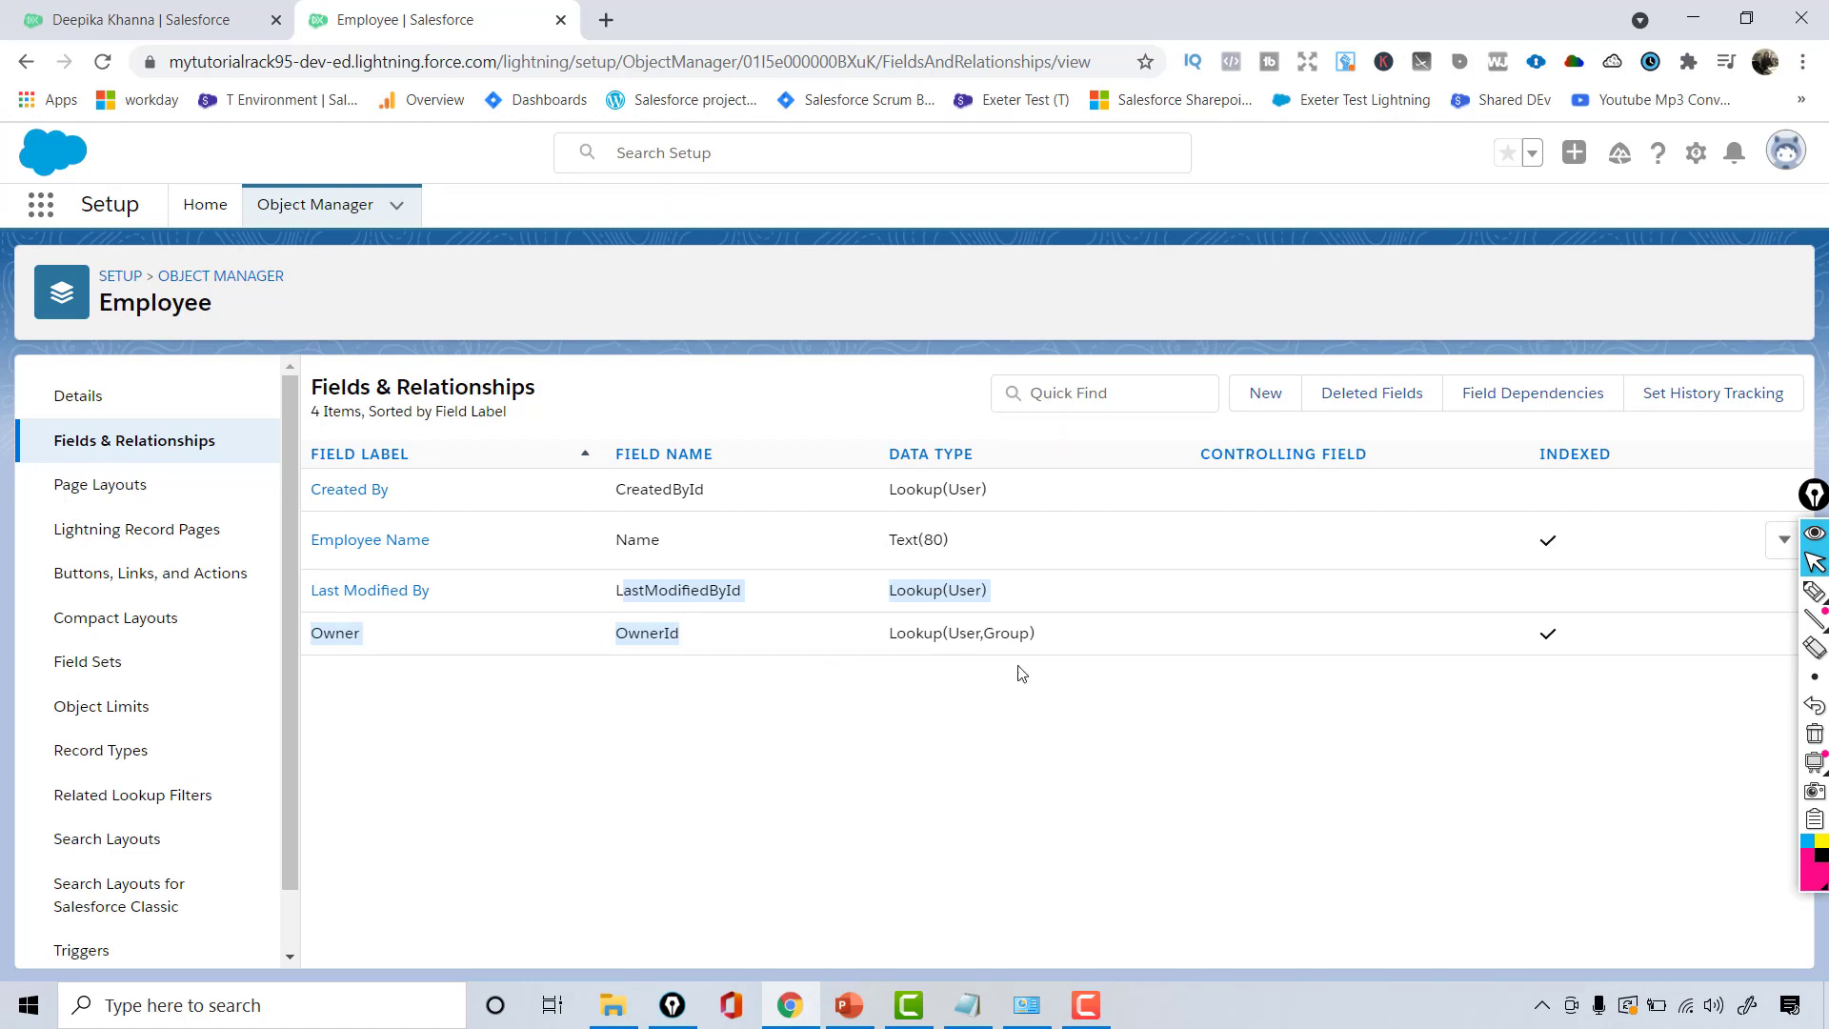
{"action": "left_click", "coordinate": [684, 585], "text": "shift"}
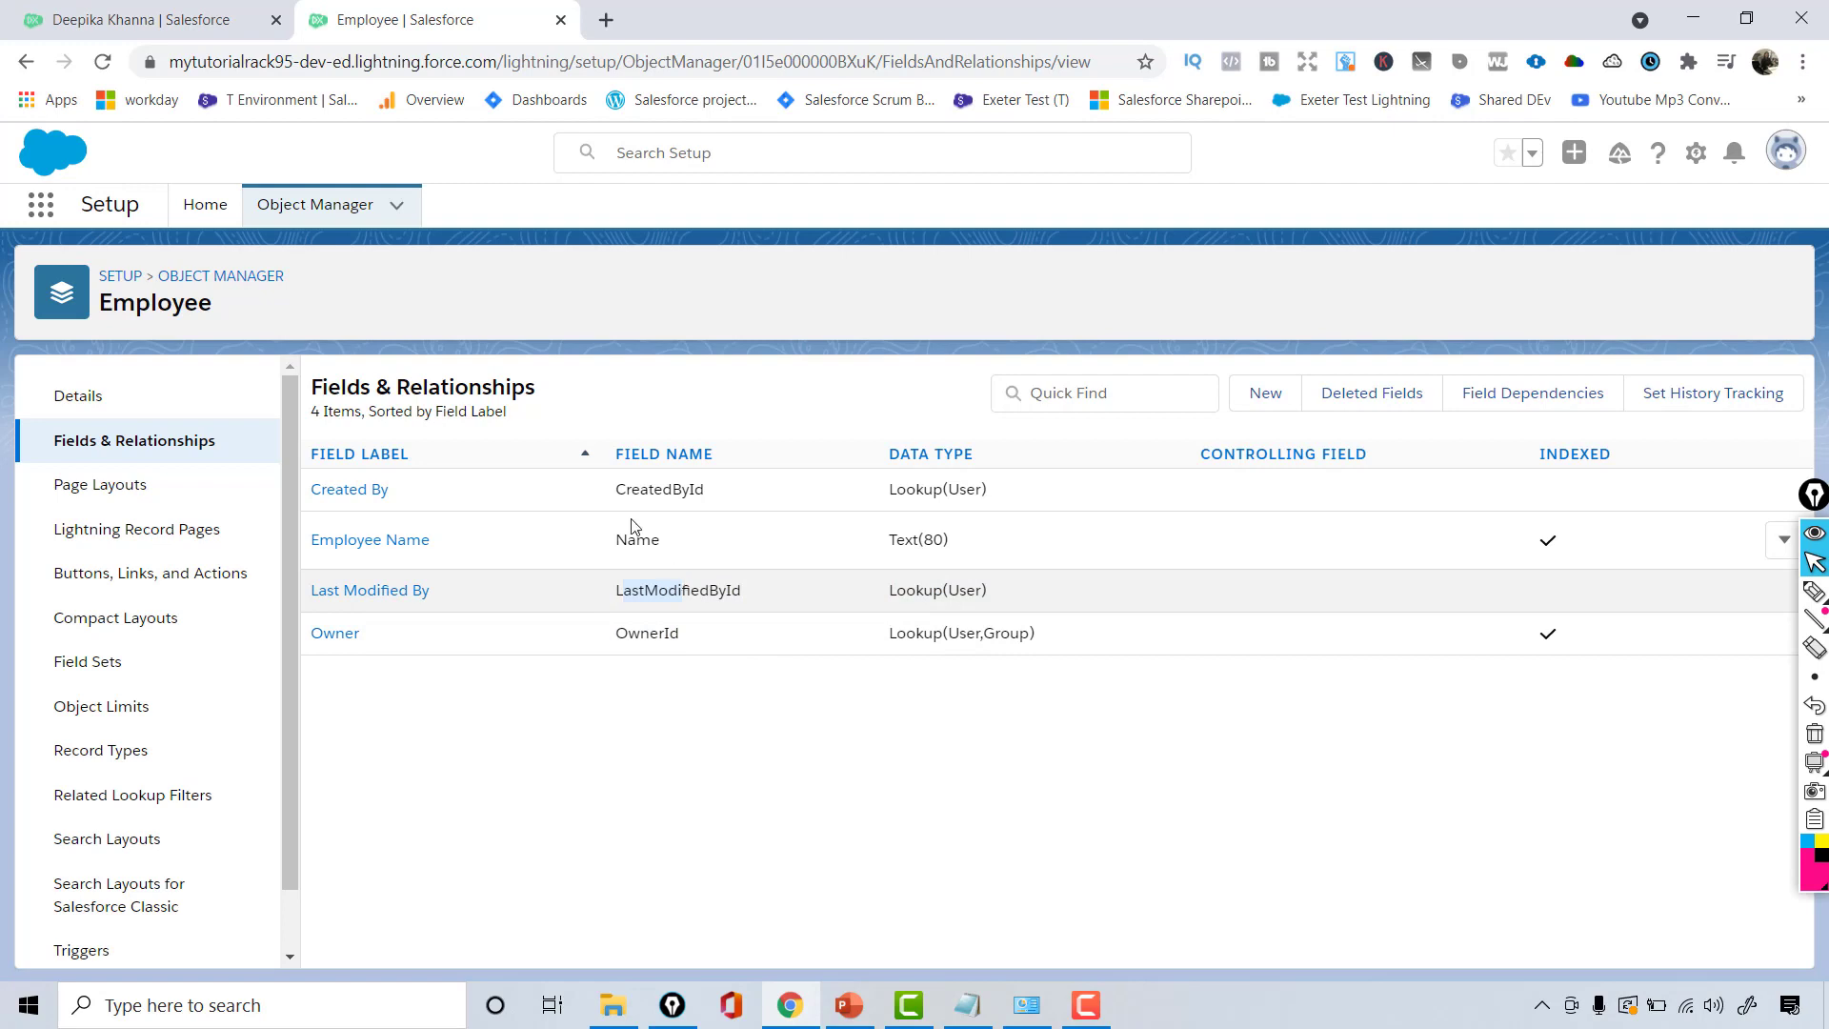
{"action": "scroll", "coordinate": [291, 742], "scroll_direction": "down", "scroll_amount": 1}
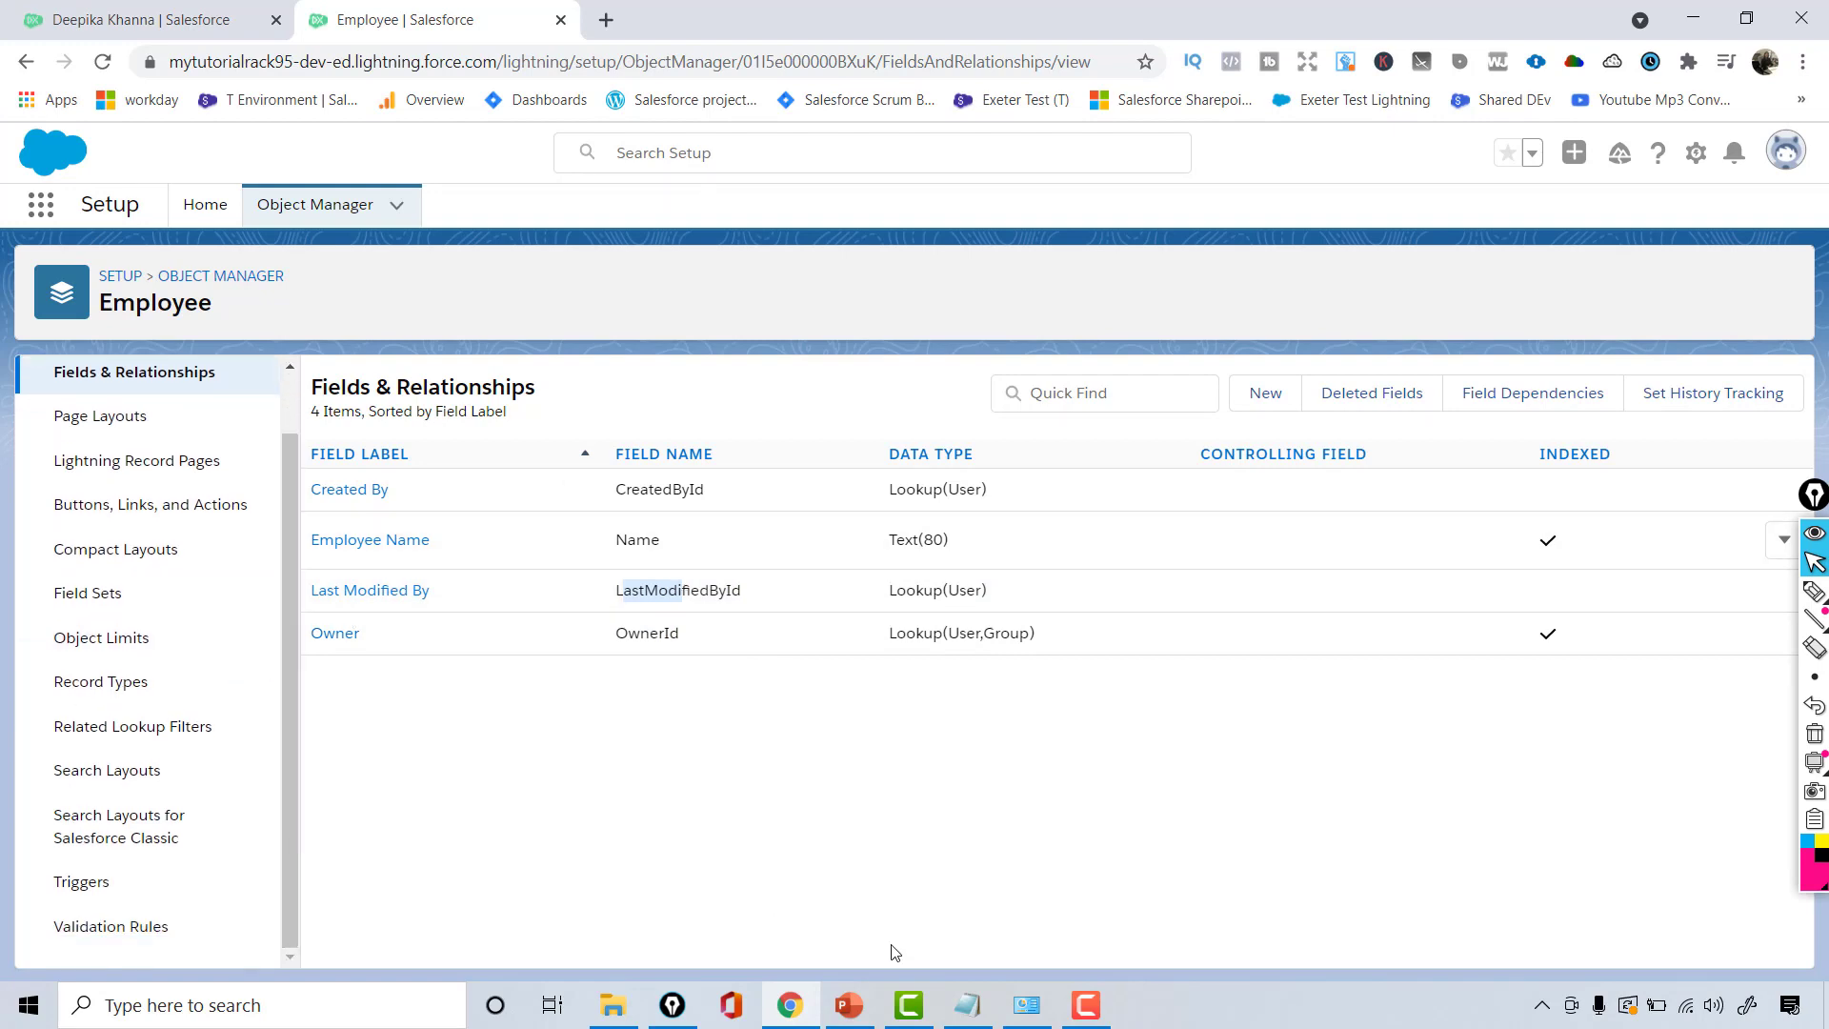
Switch to the PowerPoint slide show and go back to the "Types of Objects in Salesforce" slide.
{"action": "left_click", "coordinate": [849, 1005]}
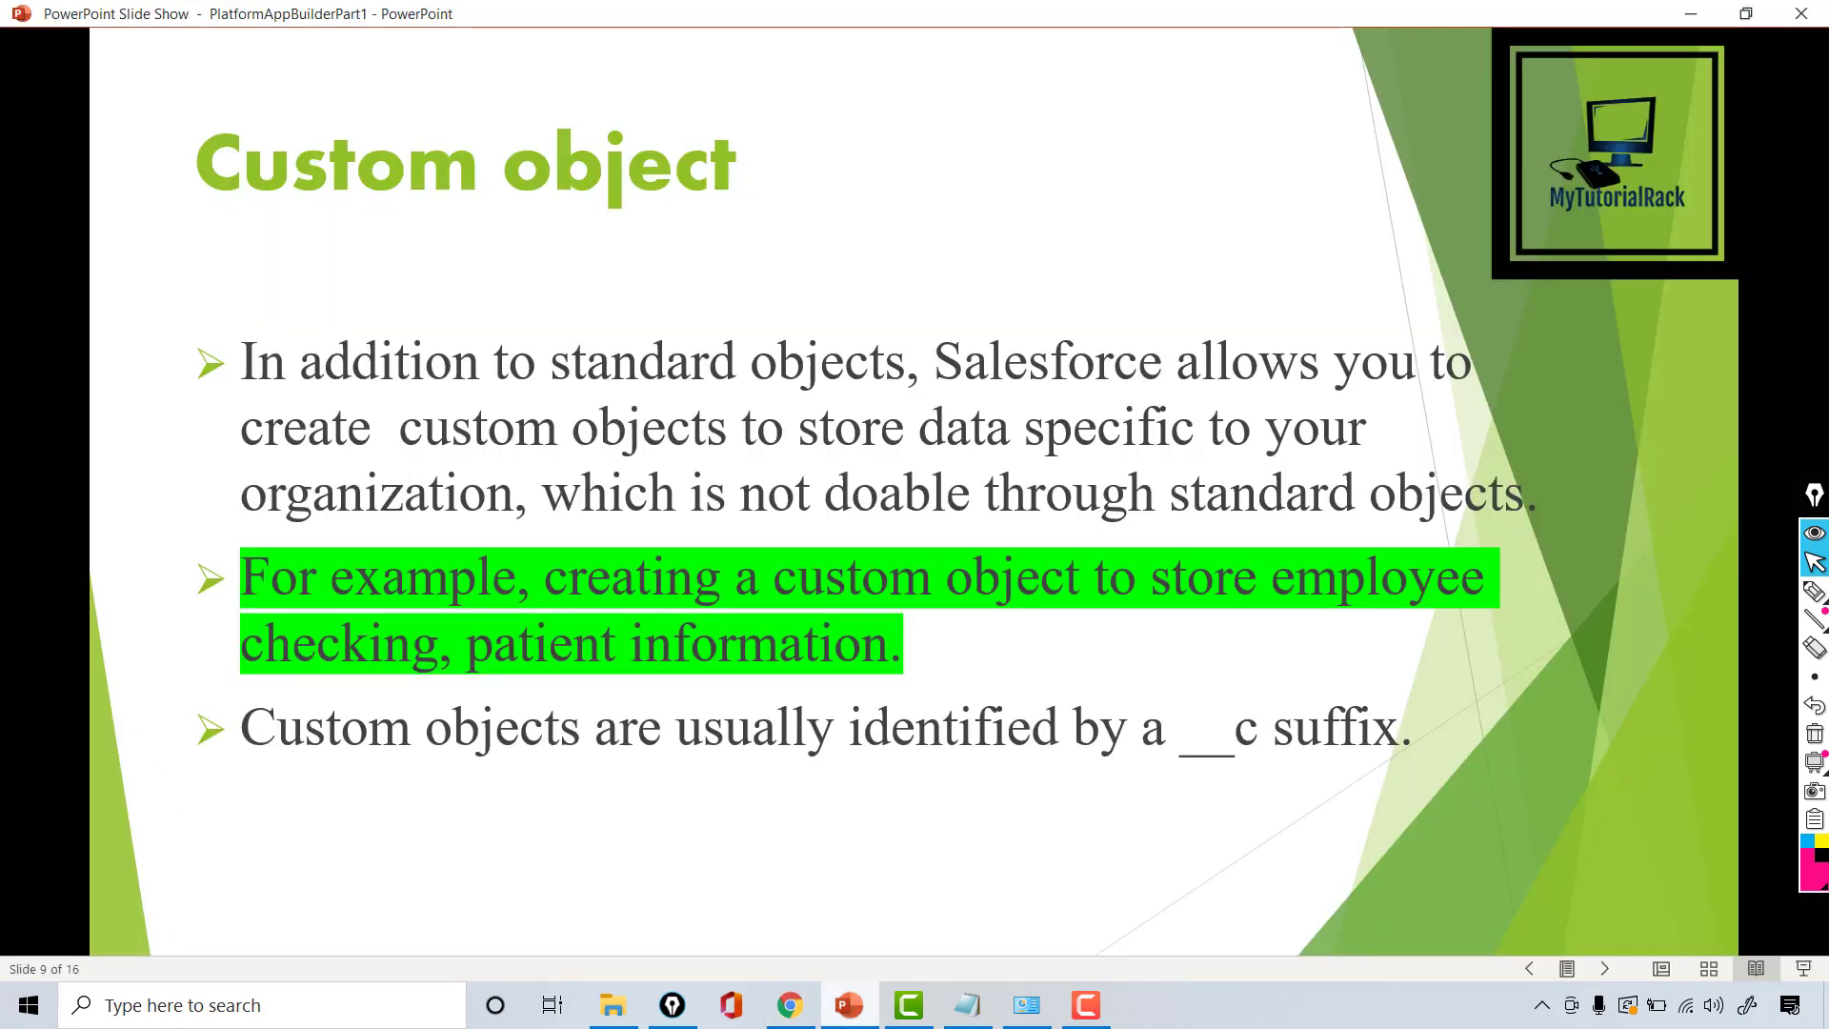
{"action": "key", "text": "Left"}
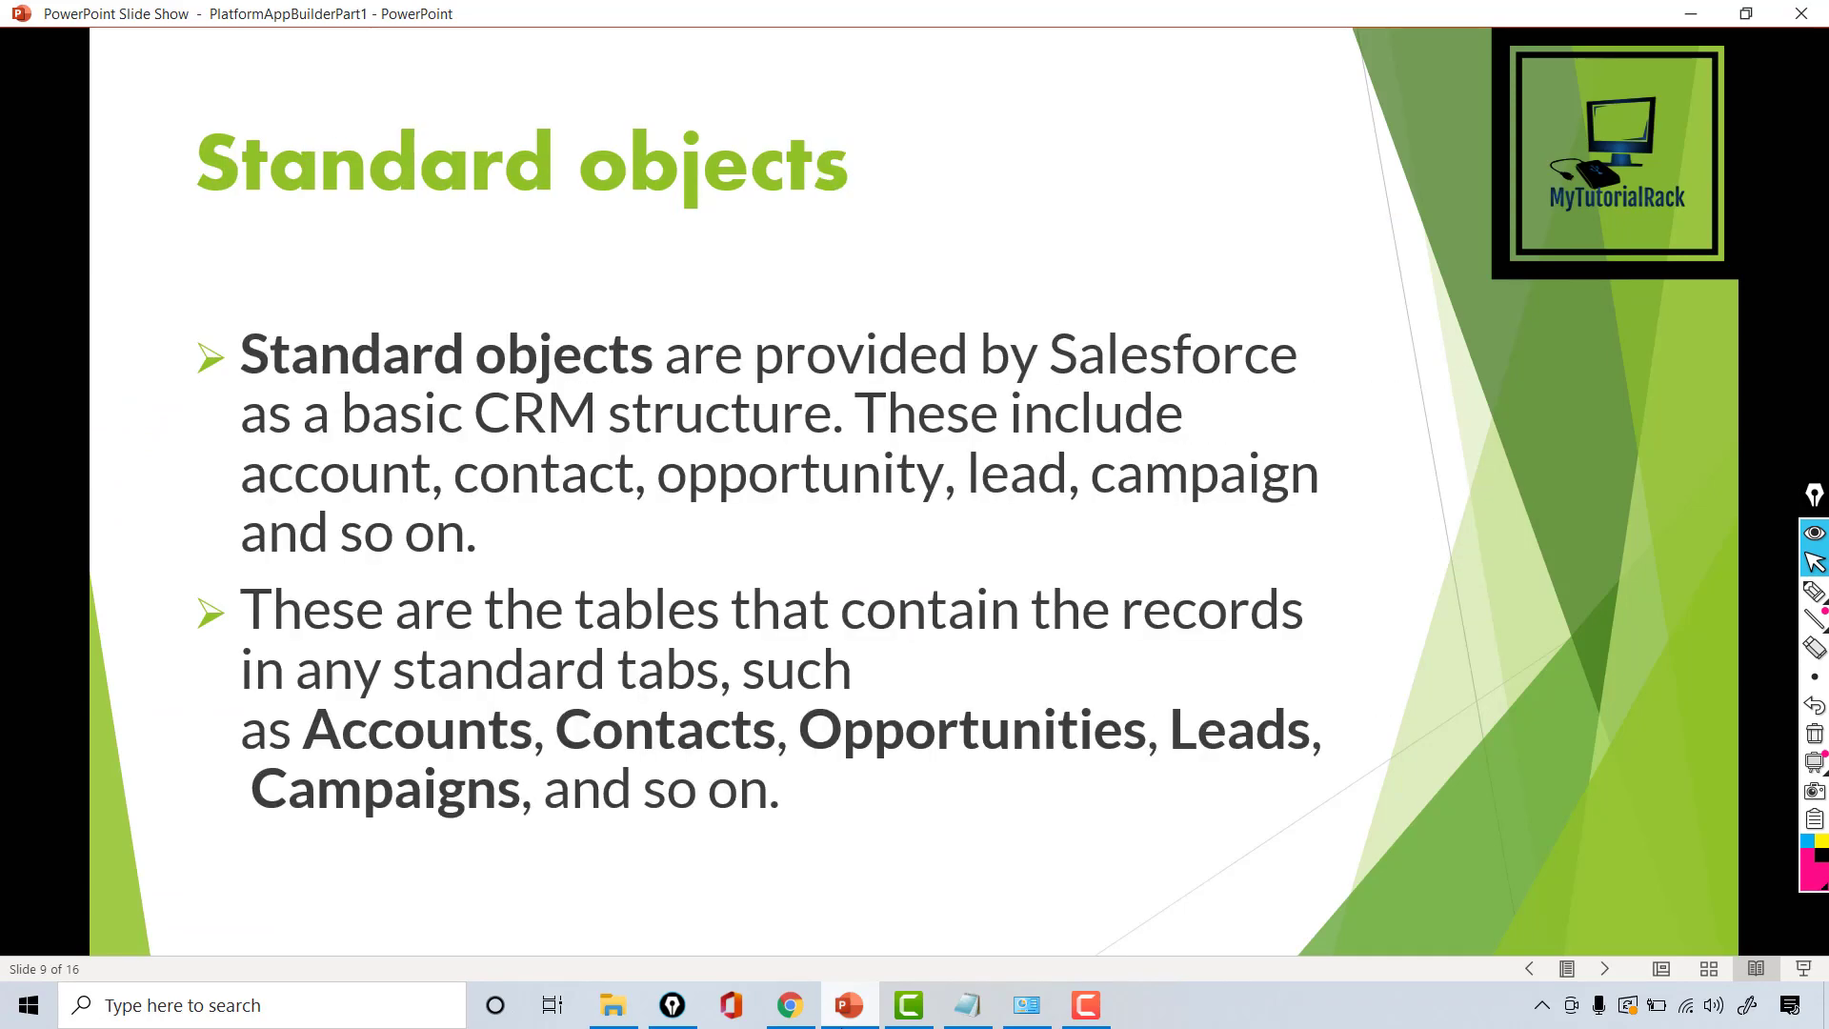
{"action": "key", "text": "Left"}
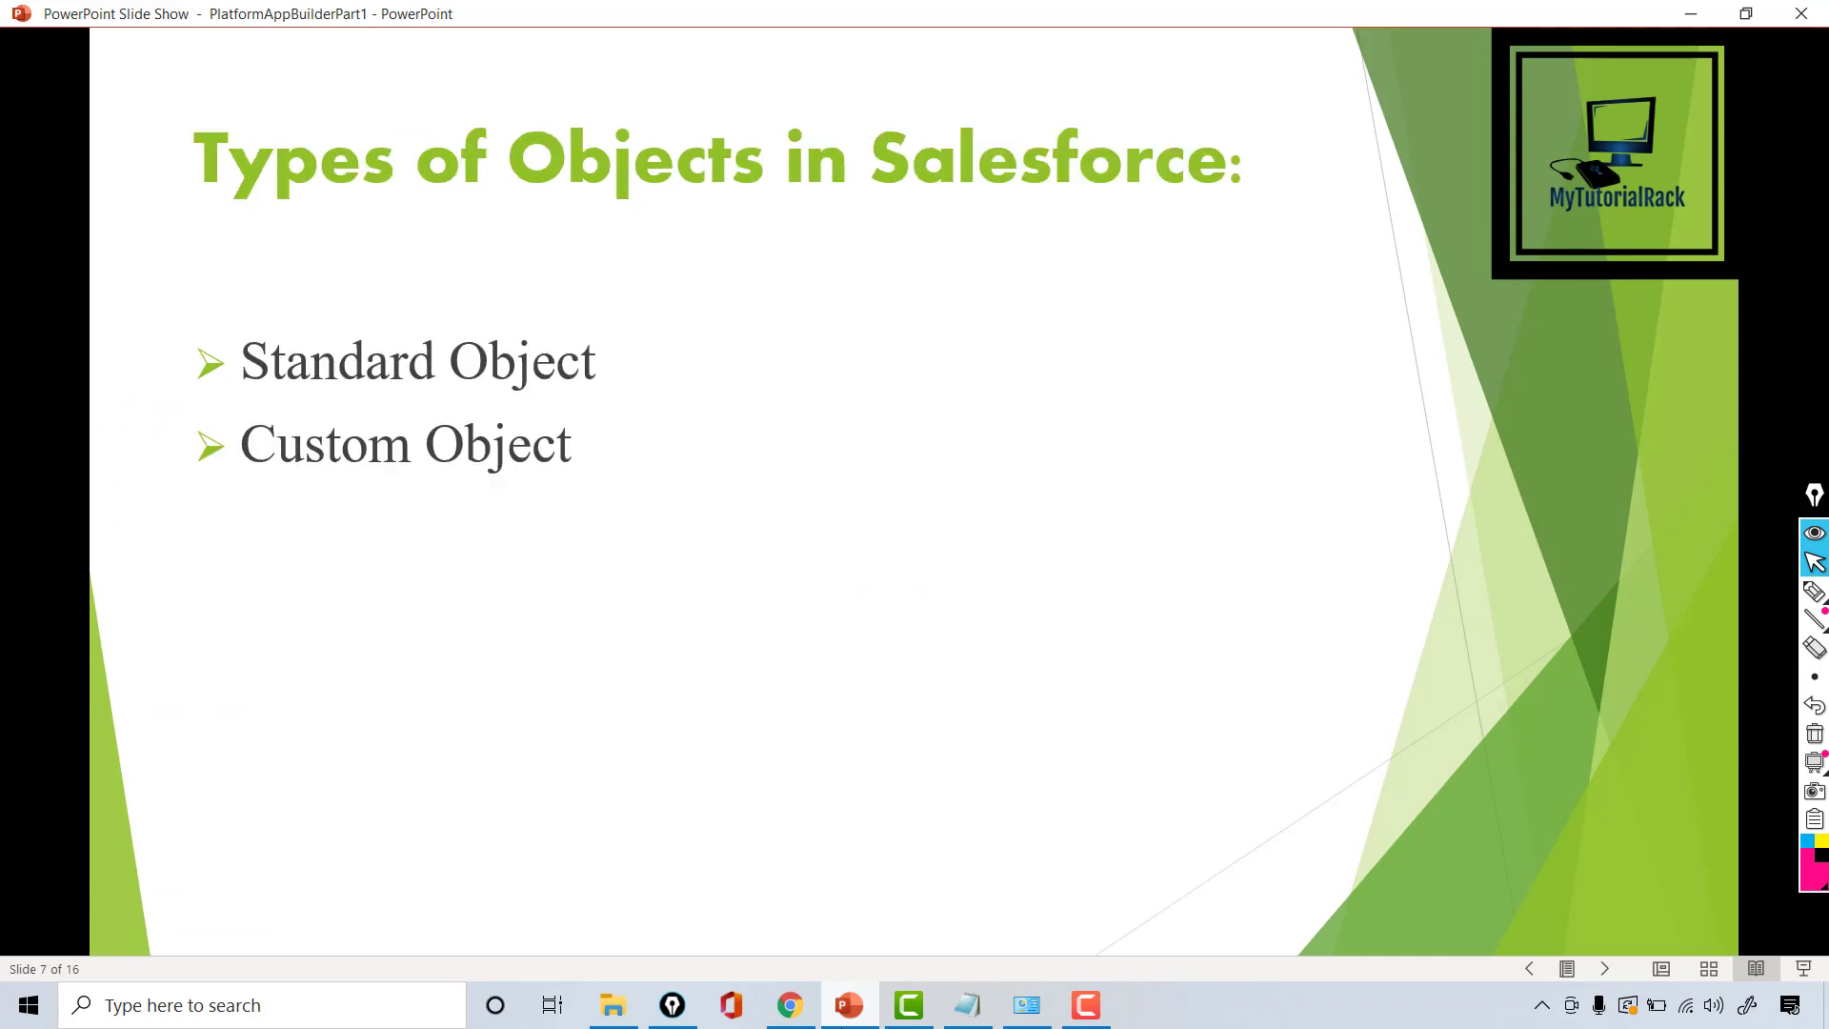